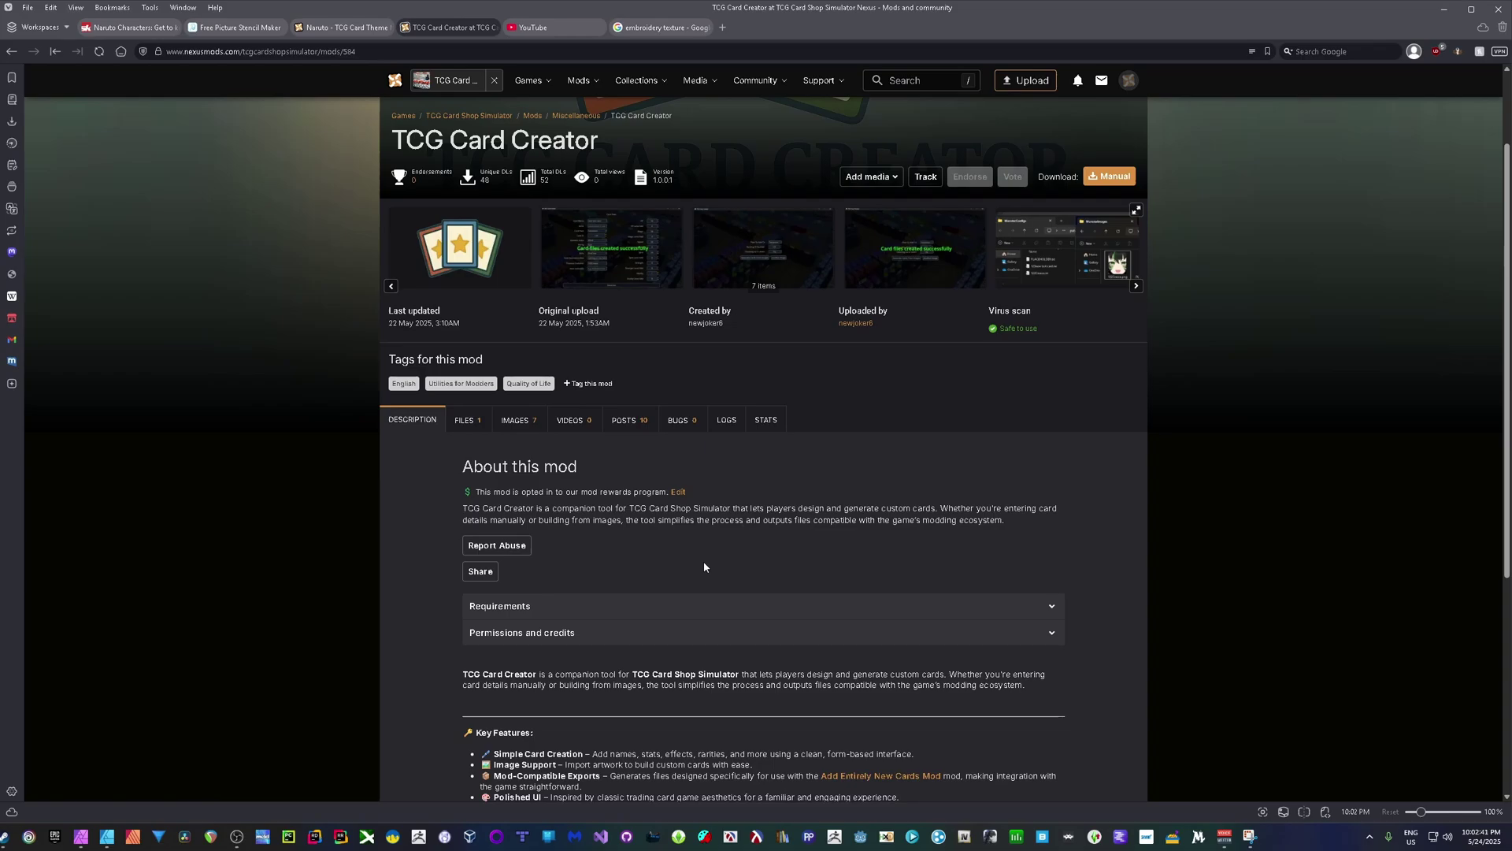
Step: Expand Requirements, review Add Entirely New Cards Mod in a new tab, then close it
click(682, 606)
scroll(662, 591, down, 1)
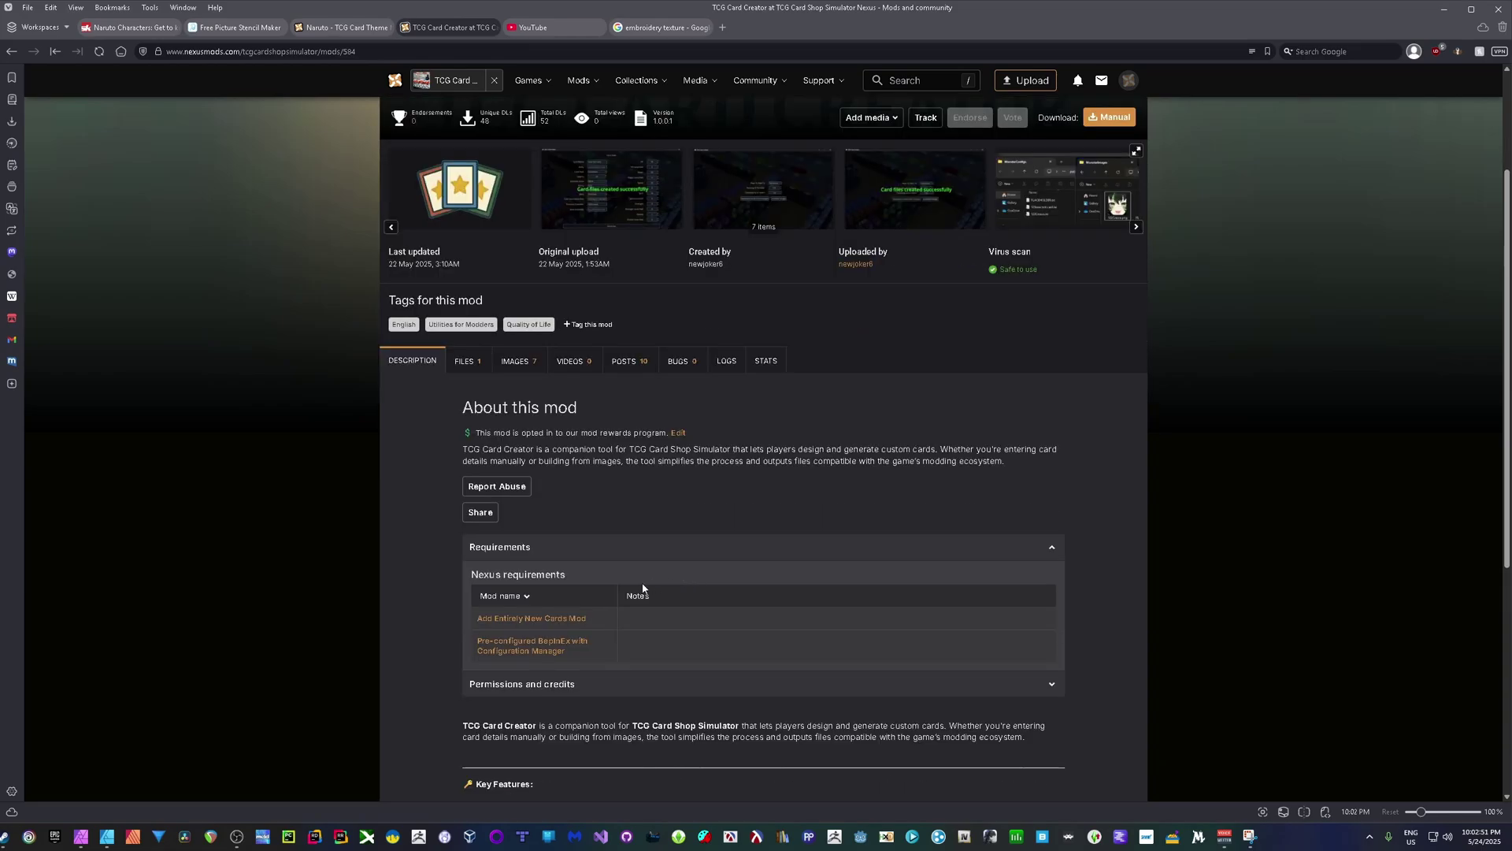
middle_click(556, 622)
click(551, 29)
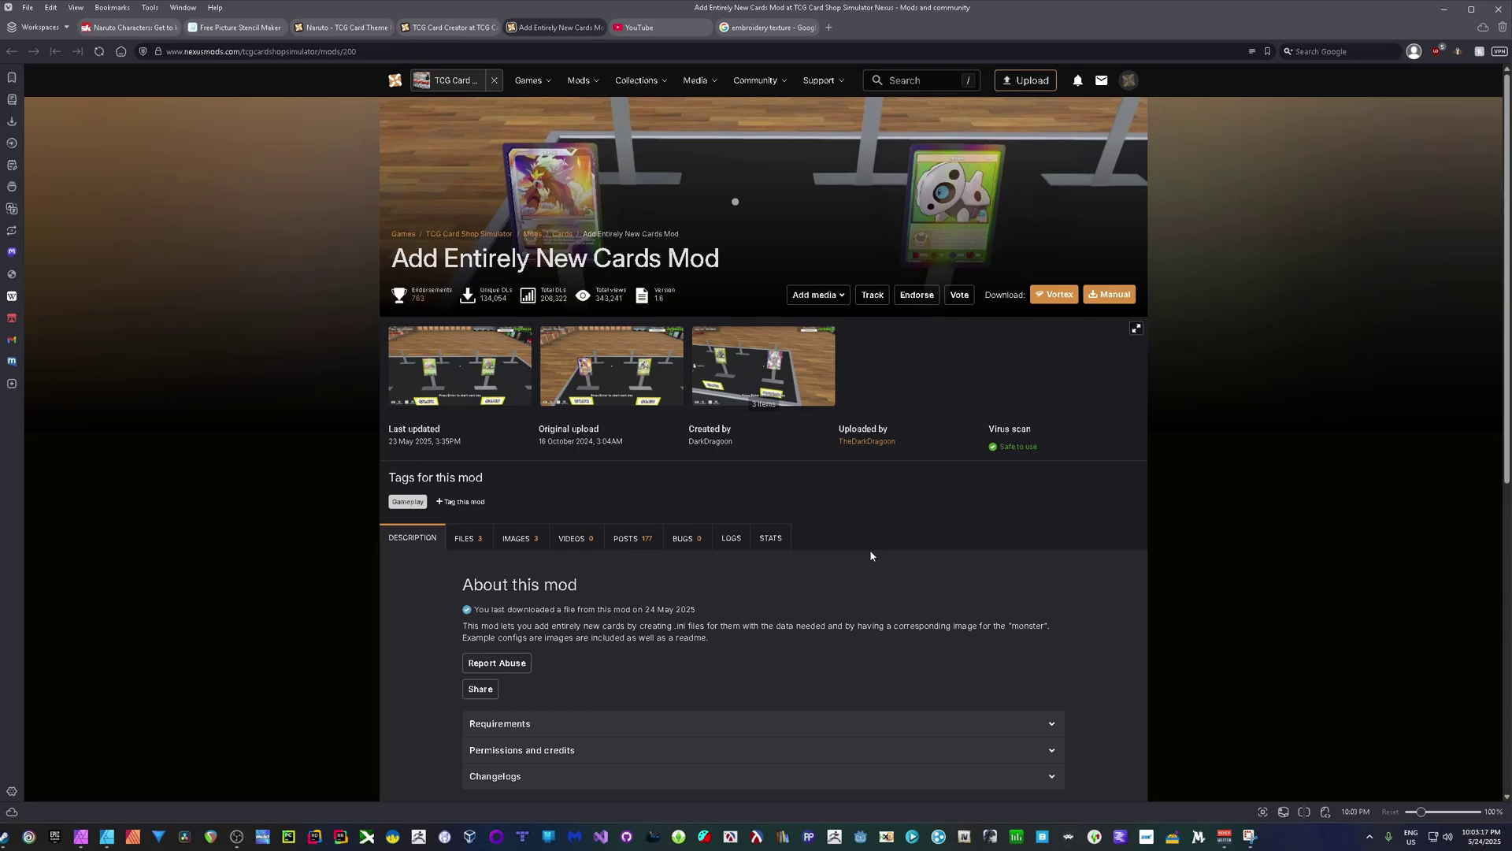
click(601, 27)
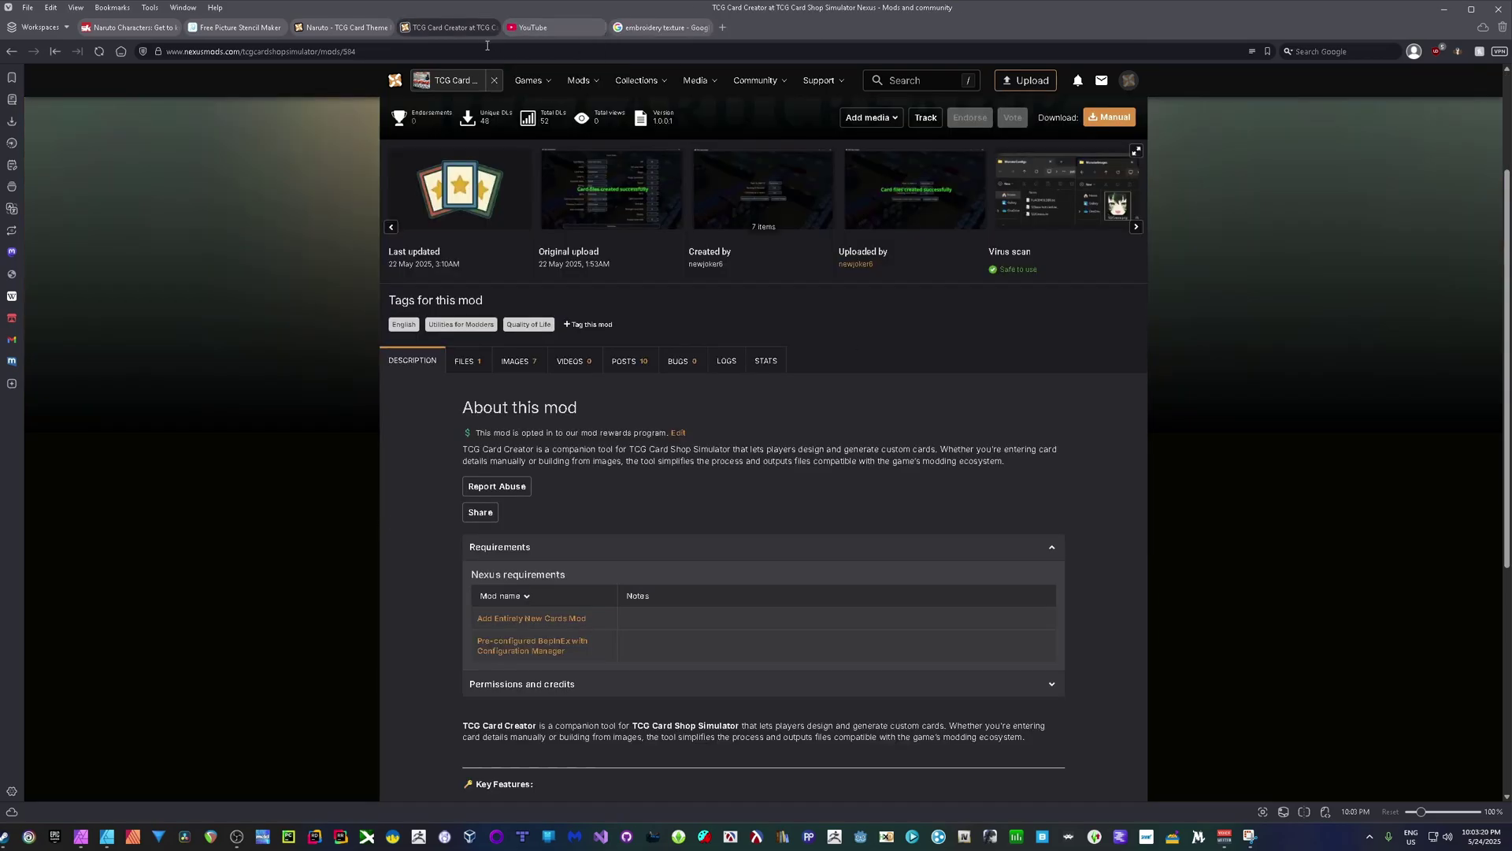
Step: Switch to the Naruto - TCG Card Theme Mod page, dismiss the firewall toast, and scroll its files
click(339, 27)
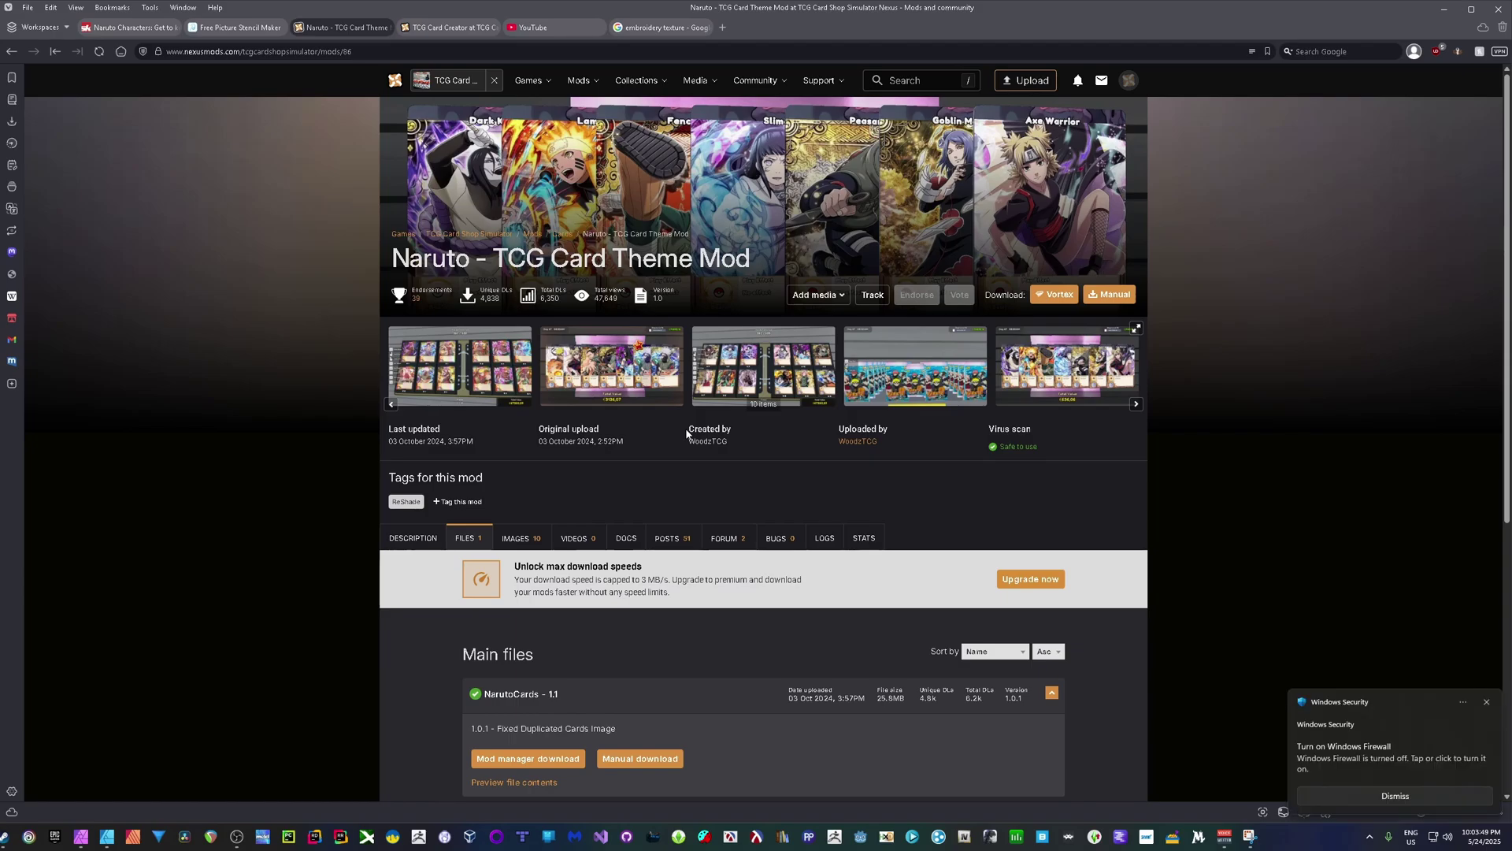
click(1395, 795)
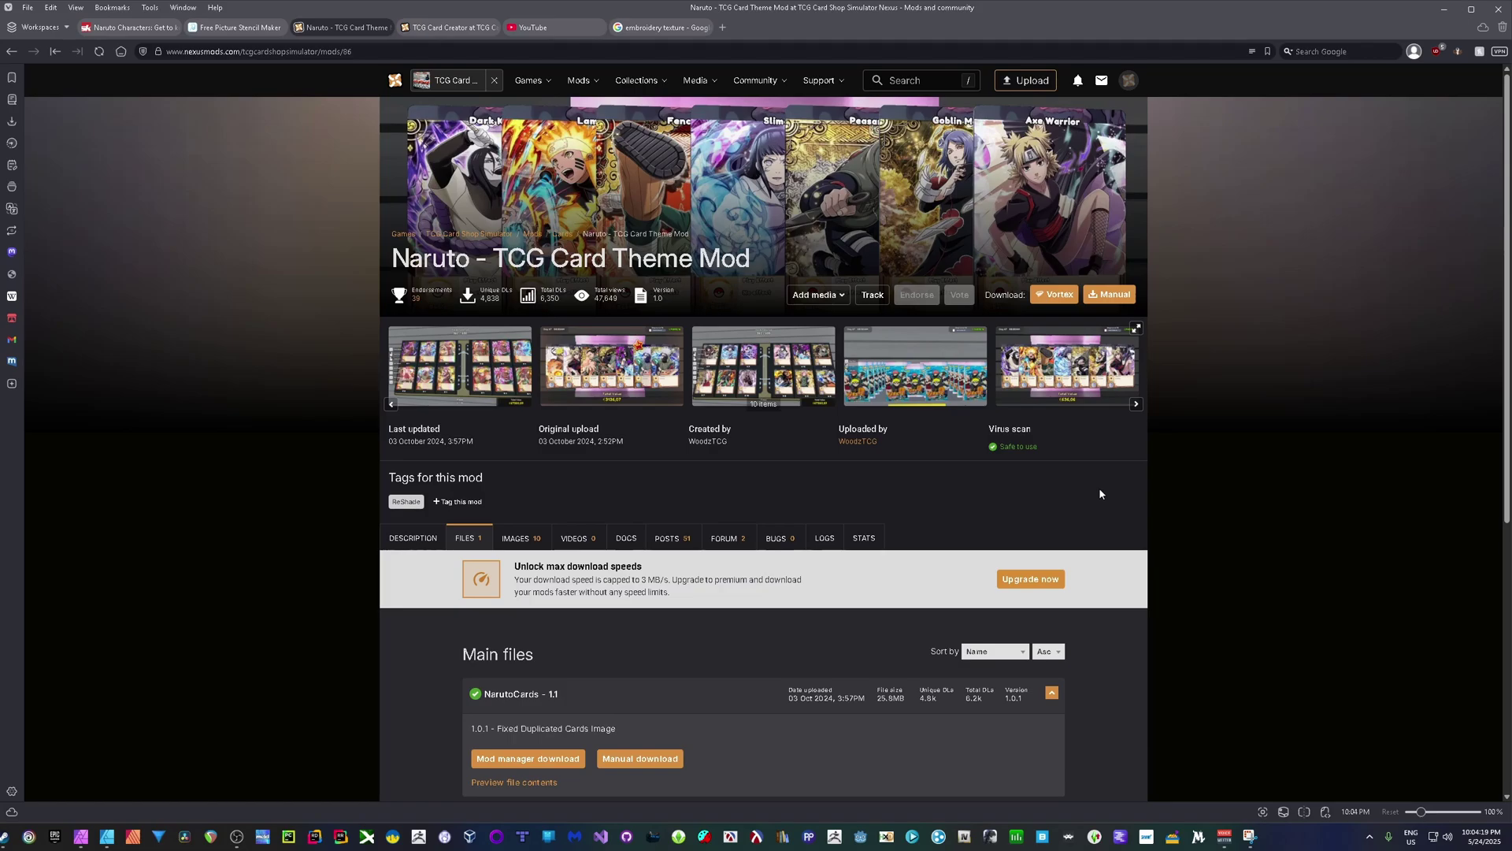
scroll(1089, 492, down, 2)
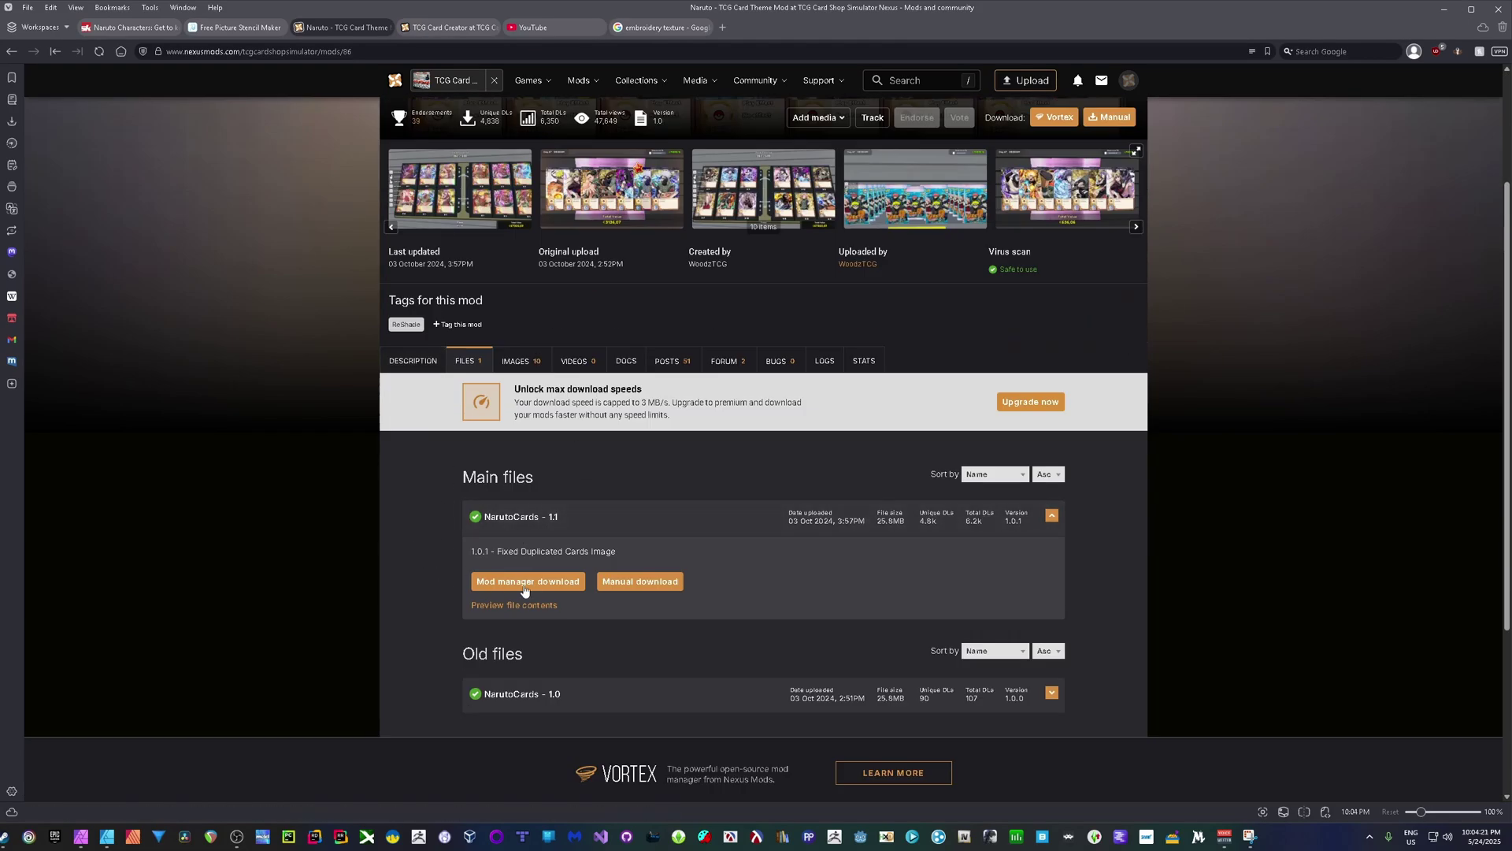
scroll(903, 381, up, 3)
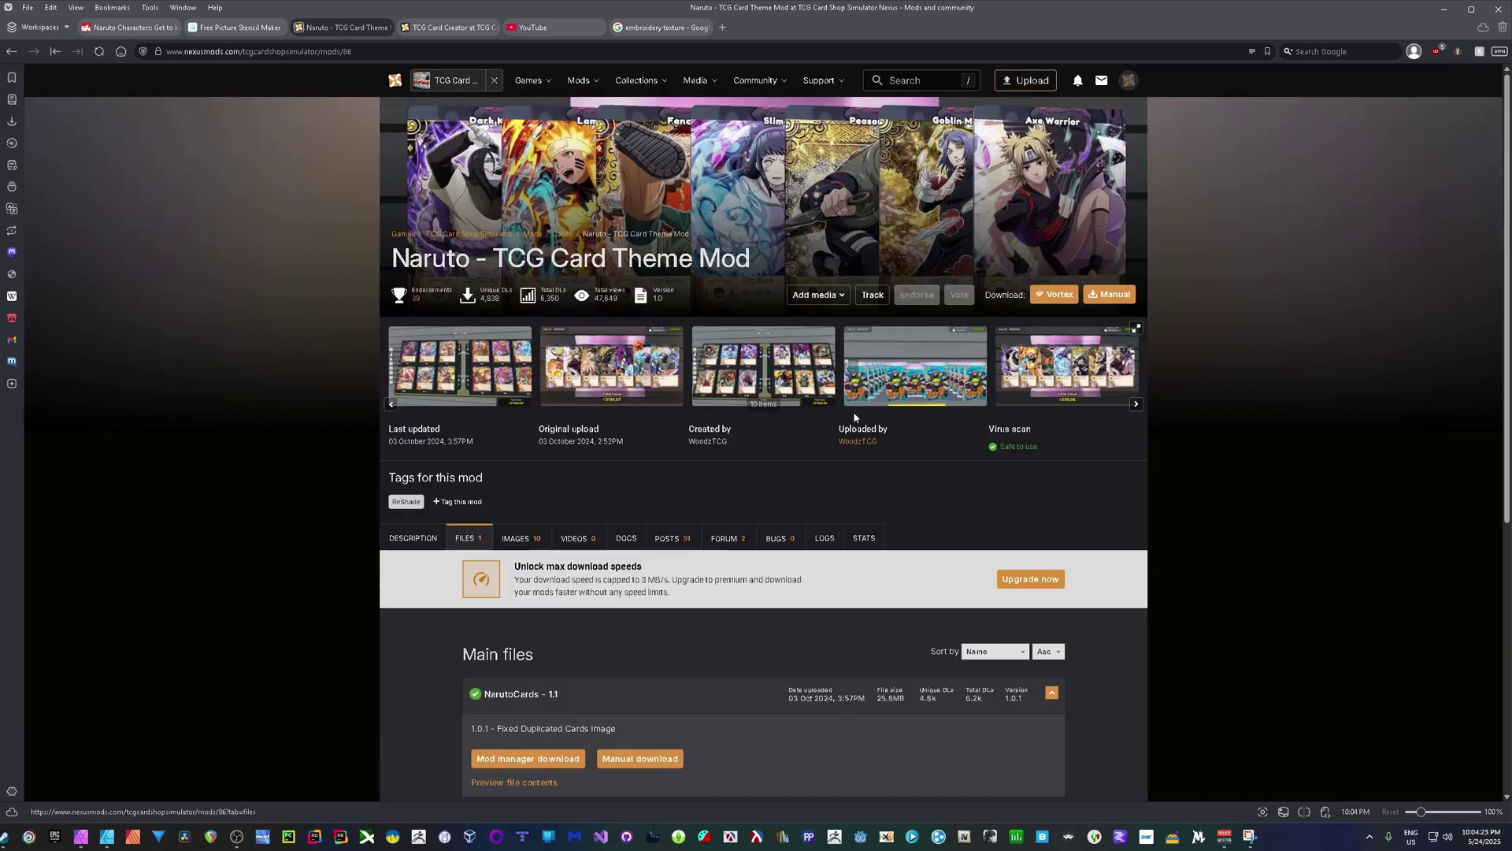
scroll(903, 380, down, 2)
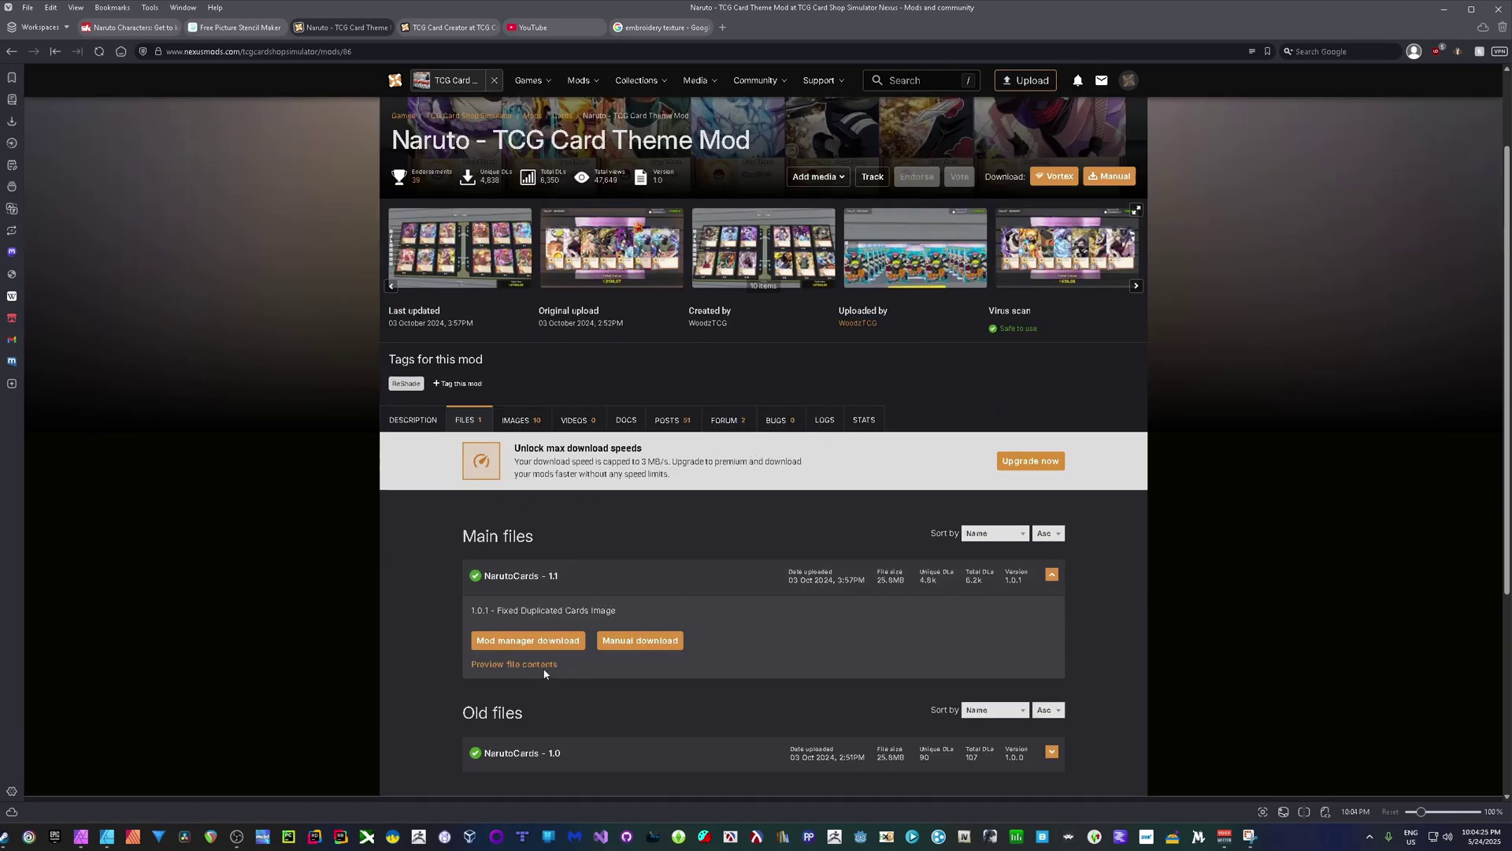
Step: Manually download NarutoCards 1.1, continuing past the additional-files notice with Slow Download
click(643, 638)
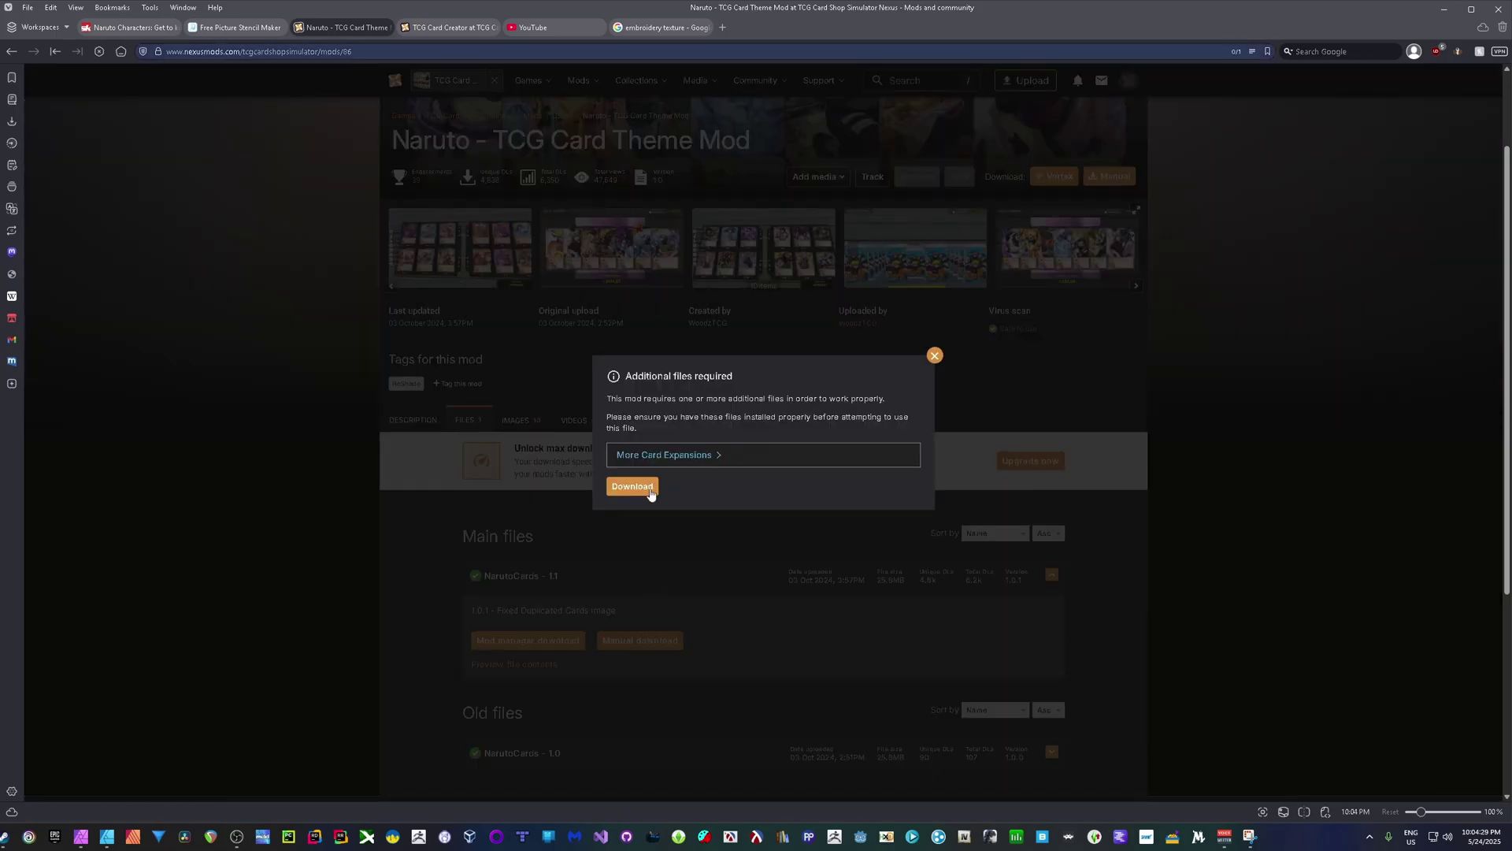
click(633, 486)
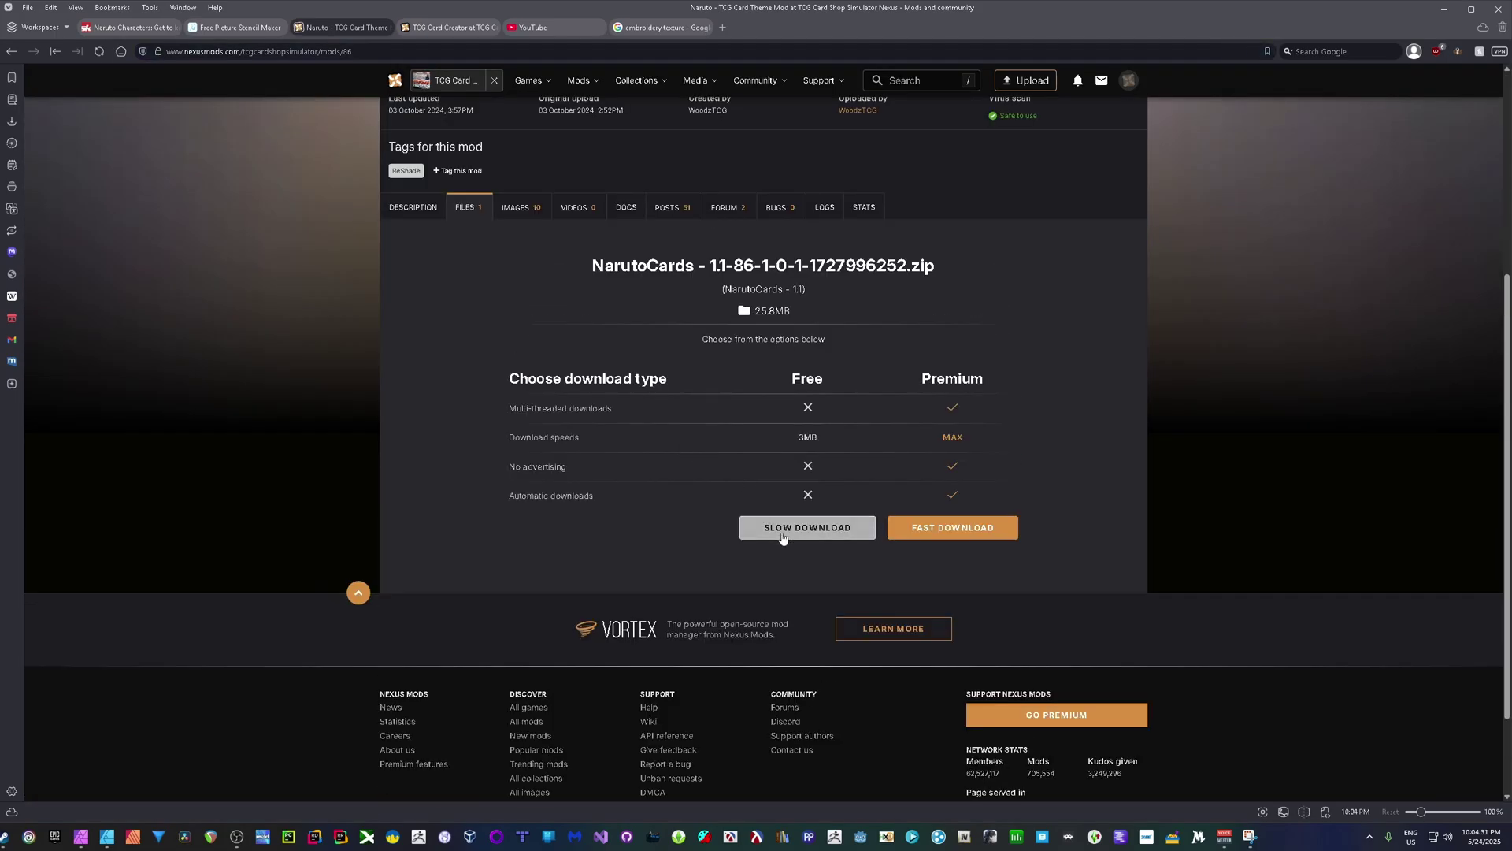
click(783, 538)
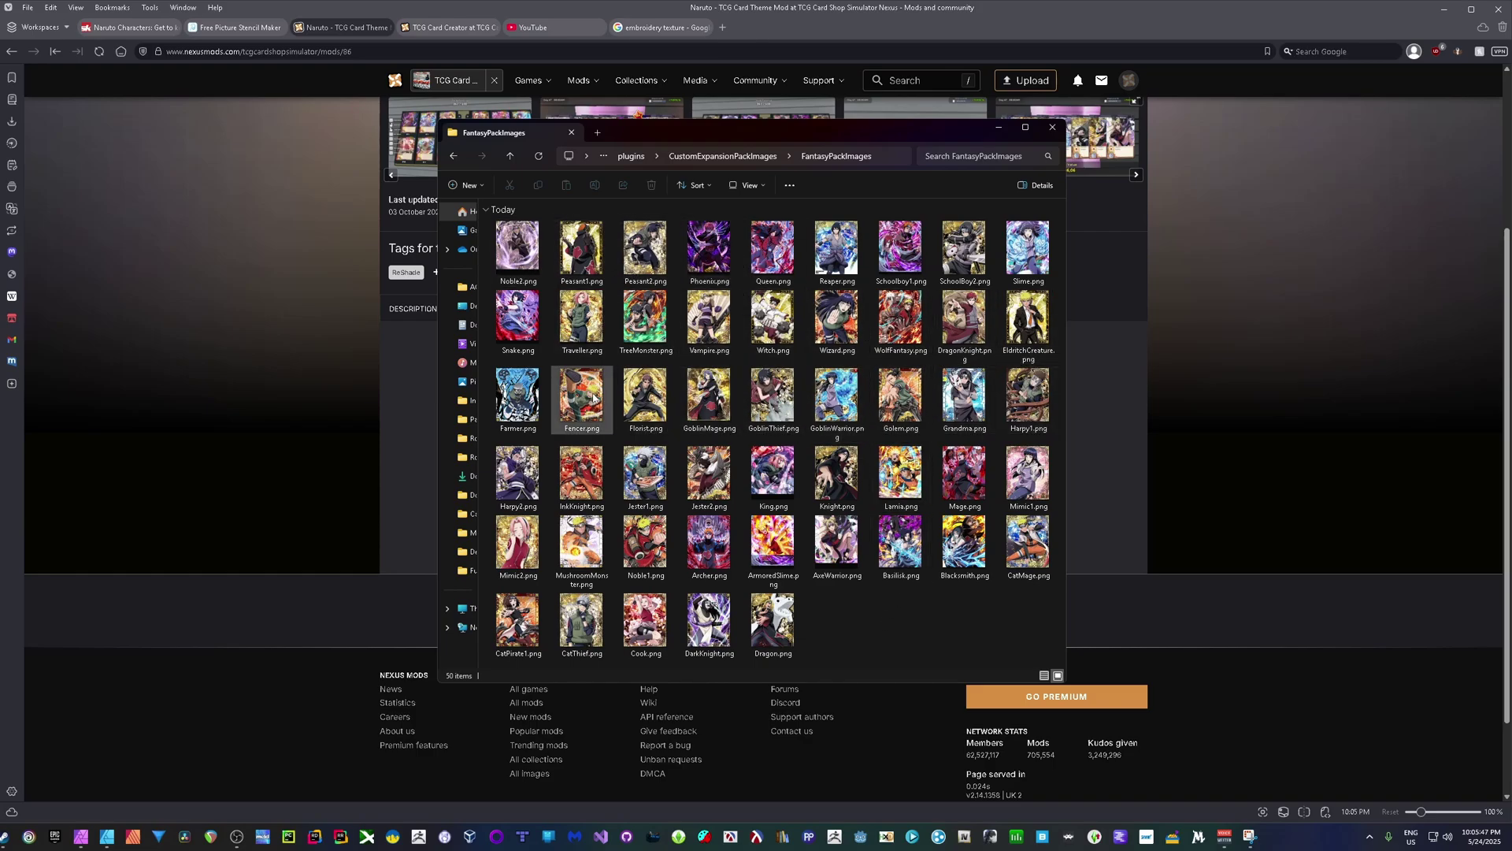
Step: Preview Farmer.png, Jester1.png and CatThief.png, then put Farmer.png into rename mode
click(513, 430)
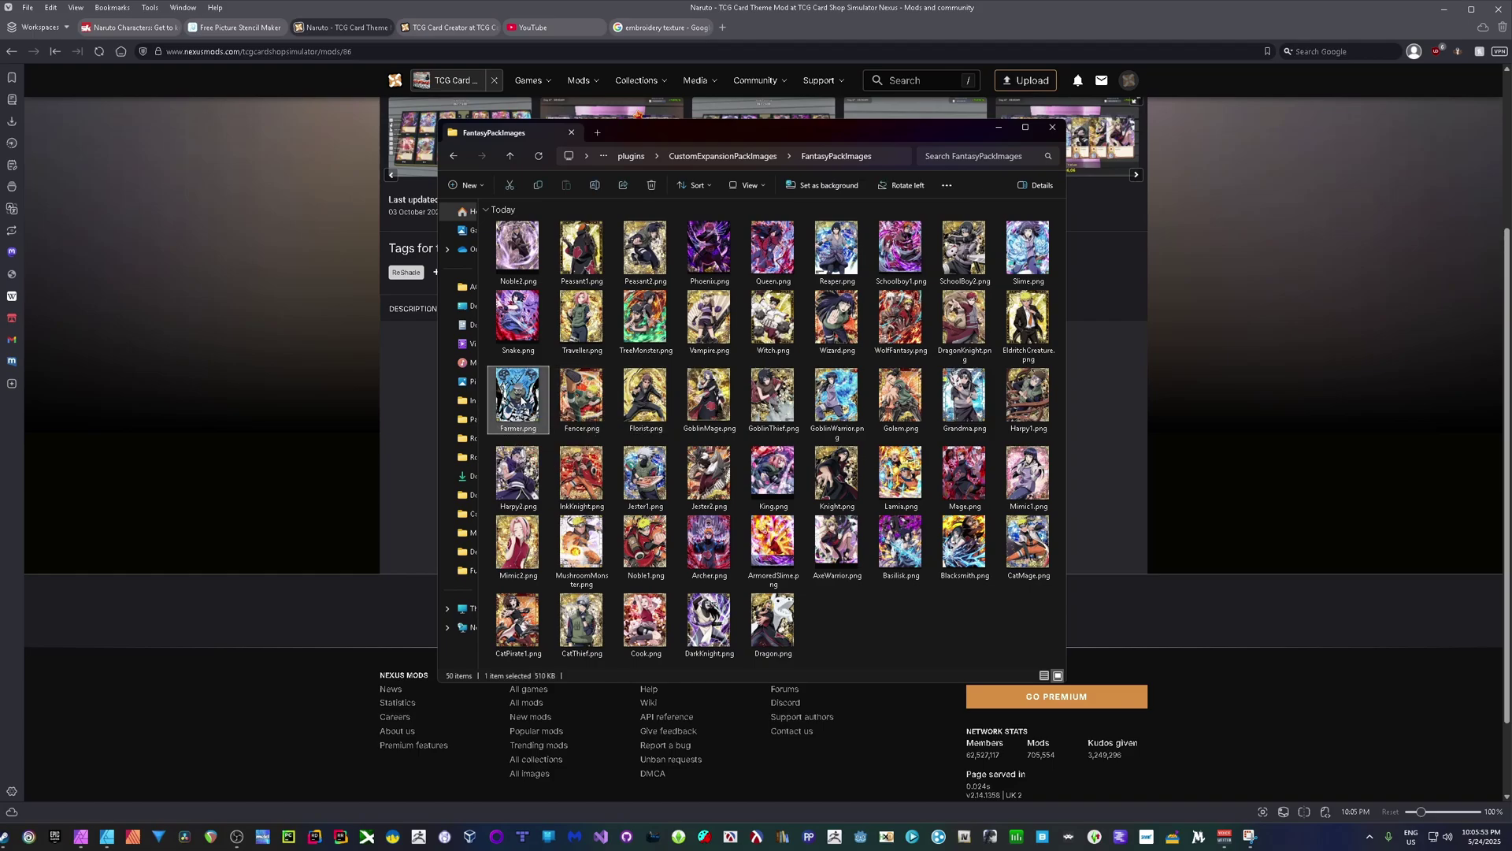
double_click(520, 401)
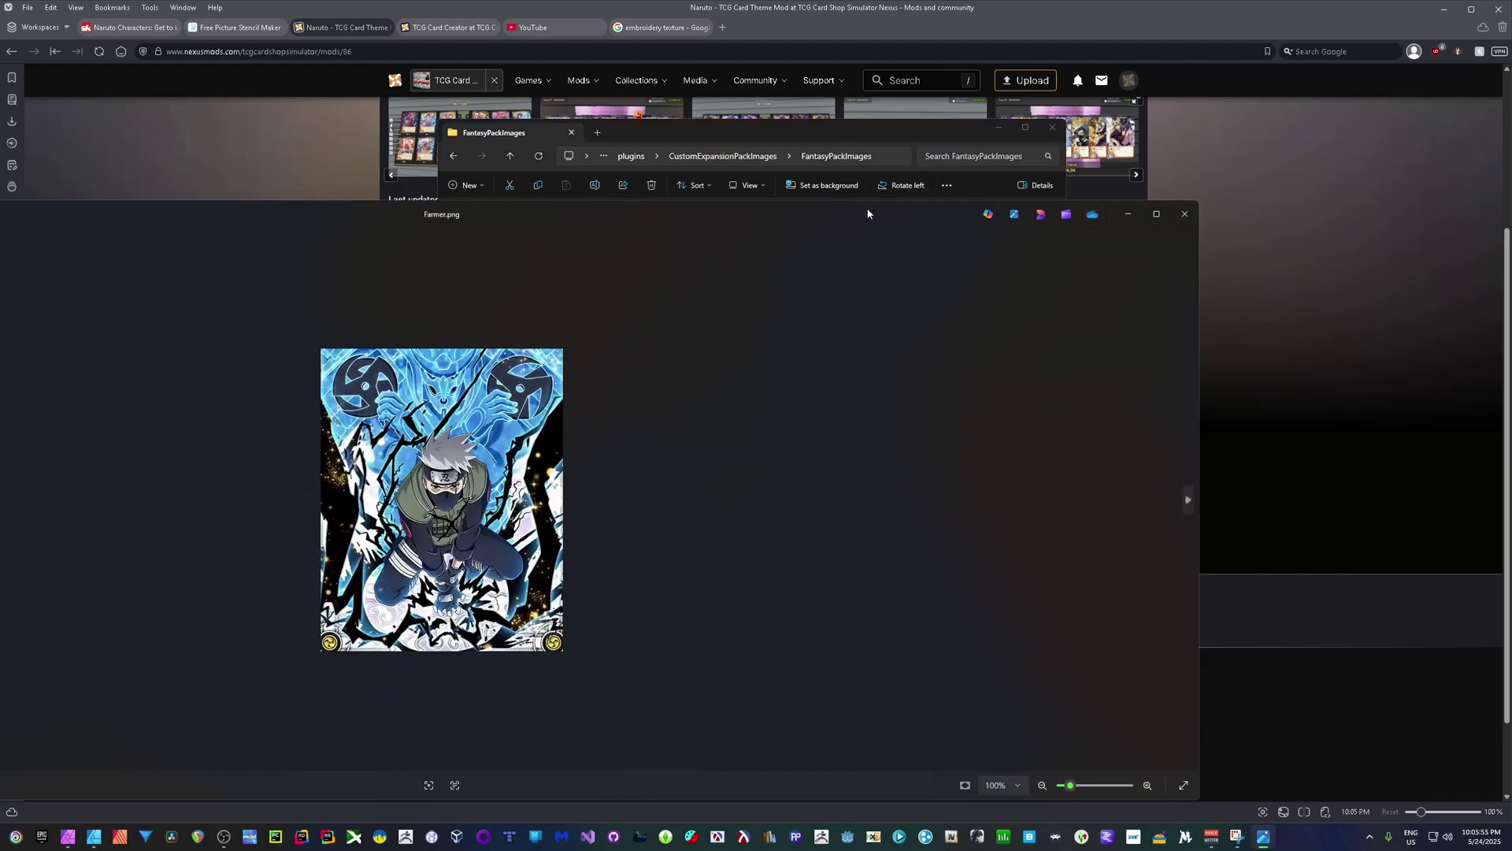
drag(843, 208, 1028, 111)
click(1370, 115)
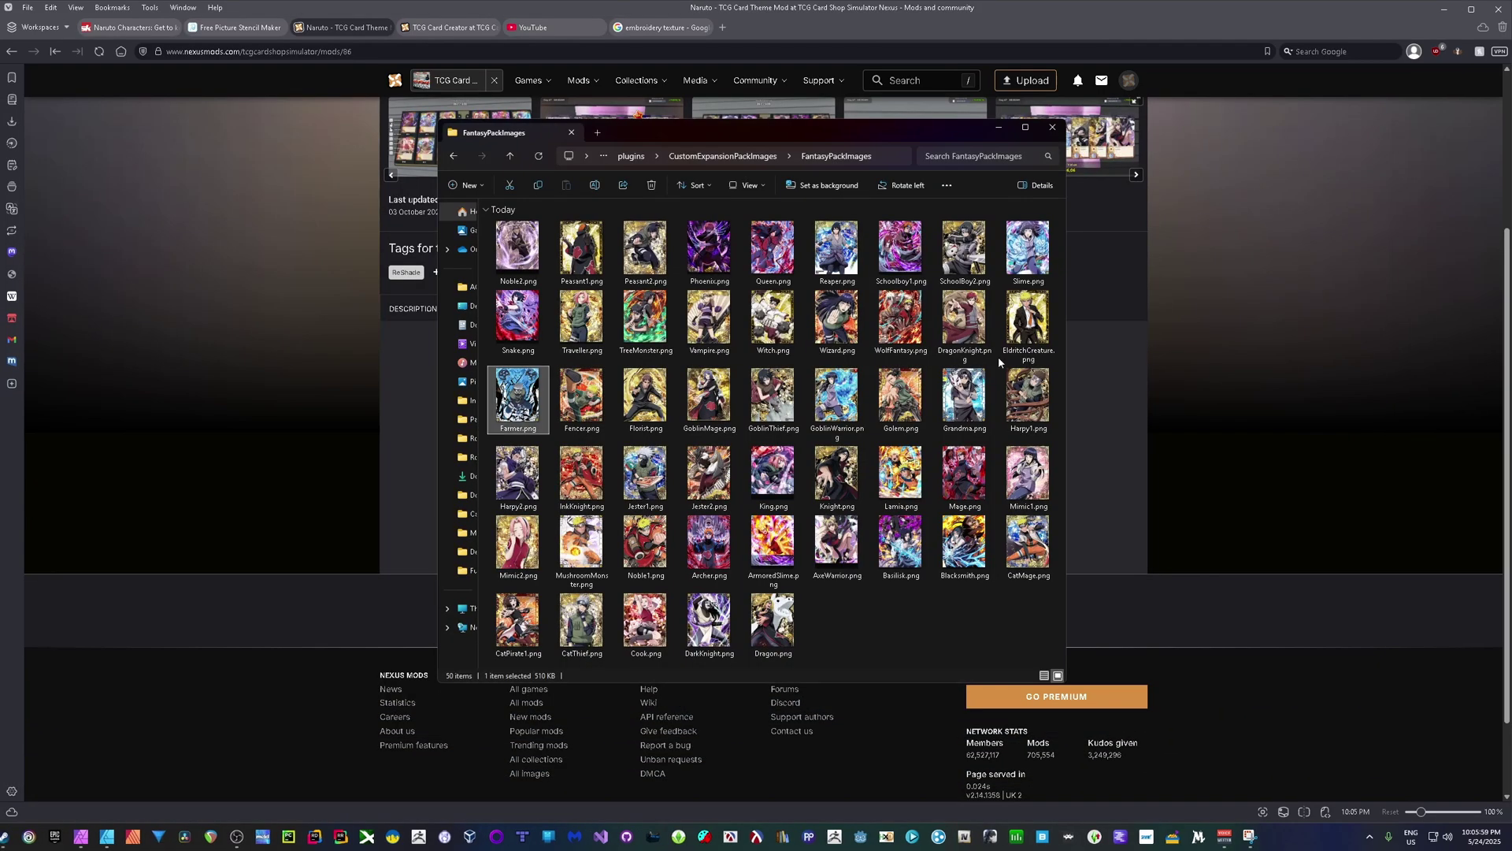
double_click(778, 431)
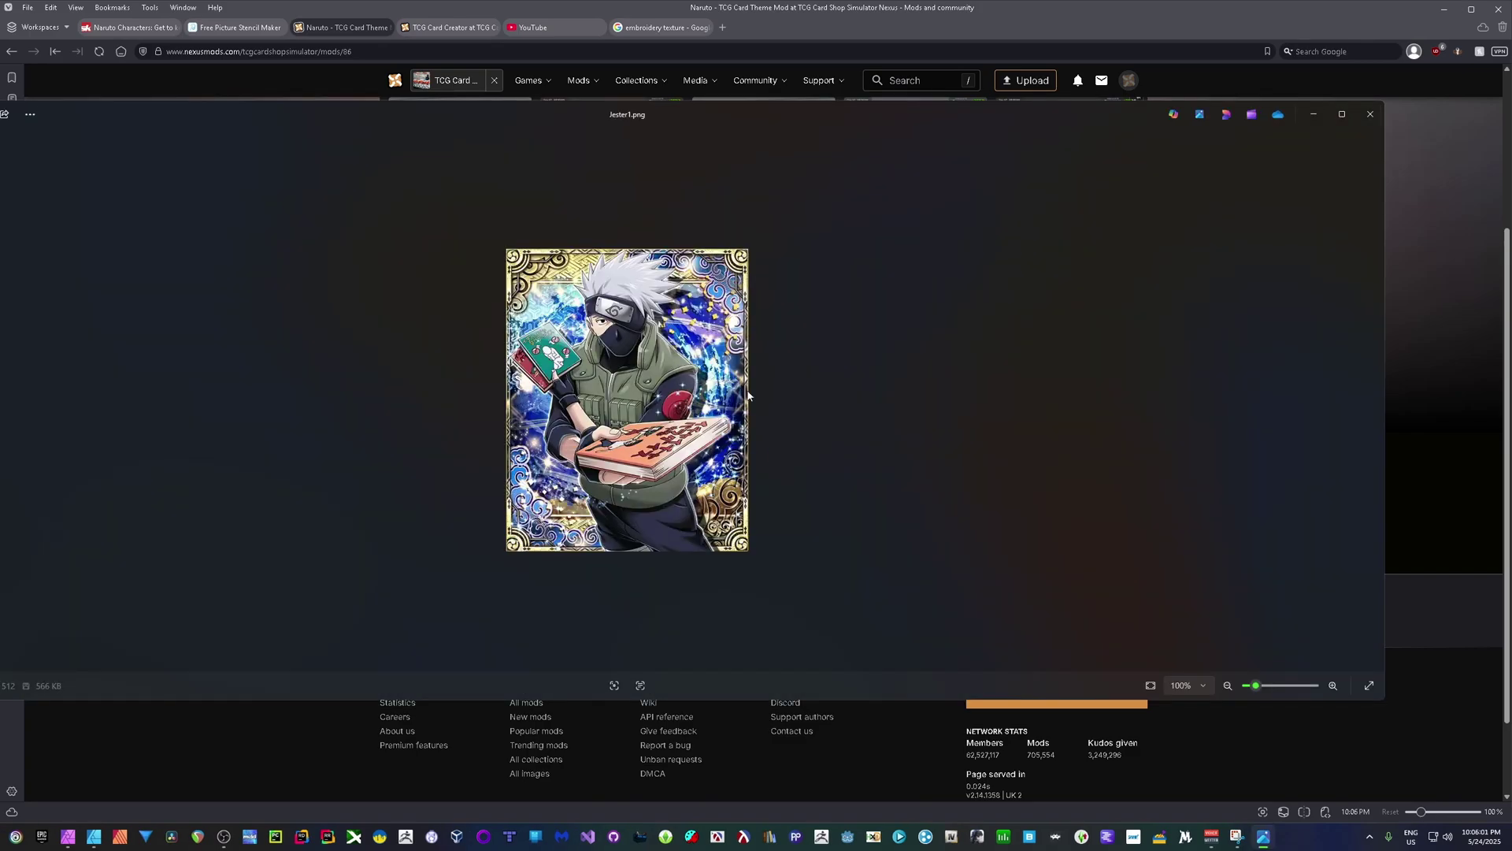
click(1370, 114)
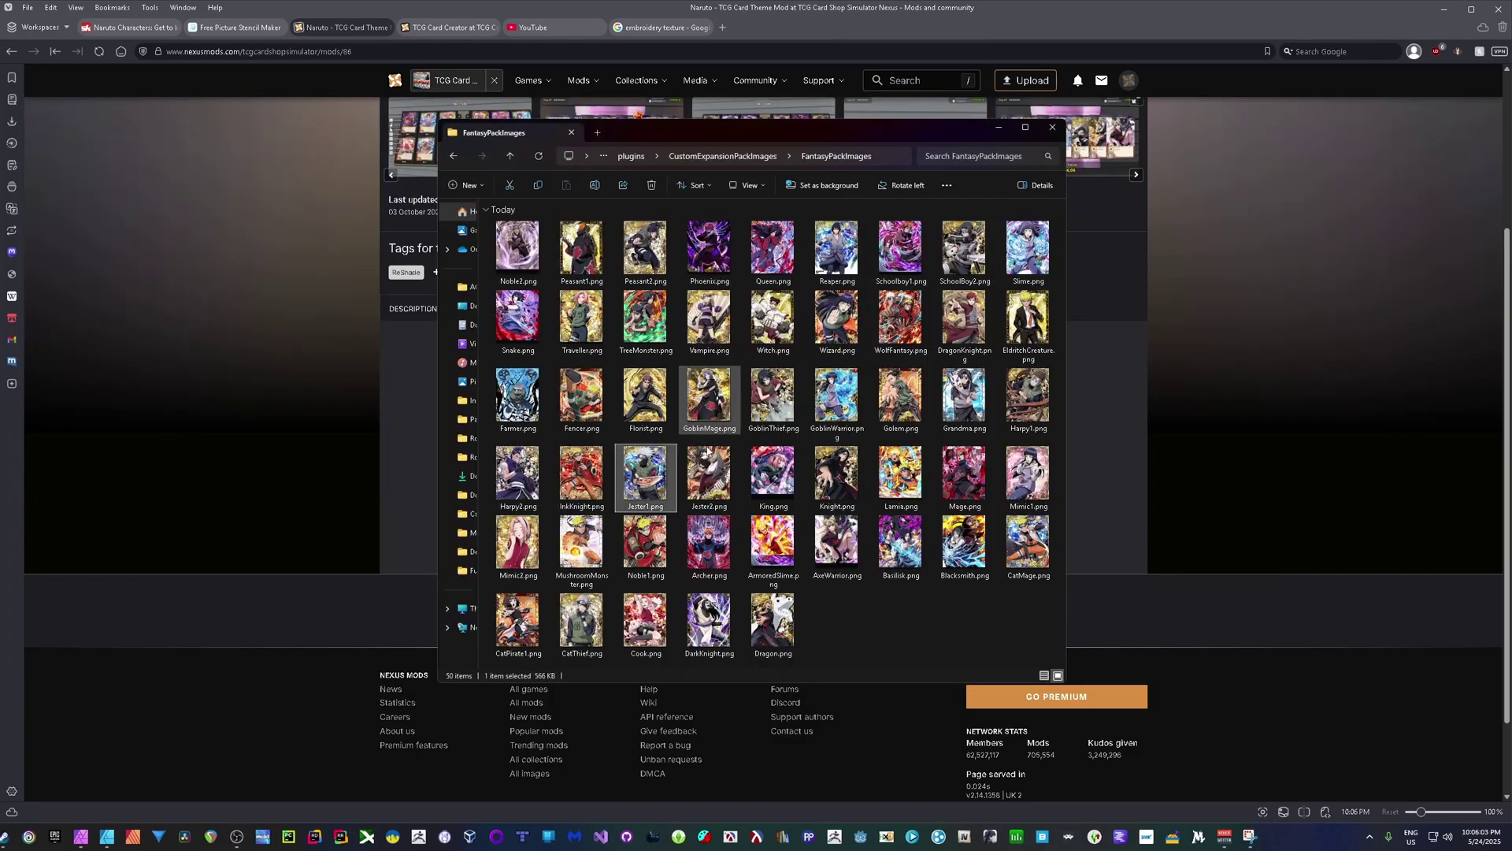
double_click(606, 626)
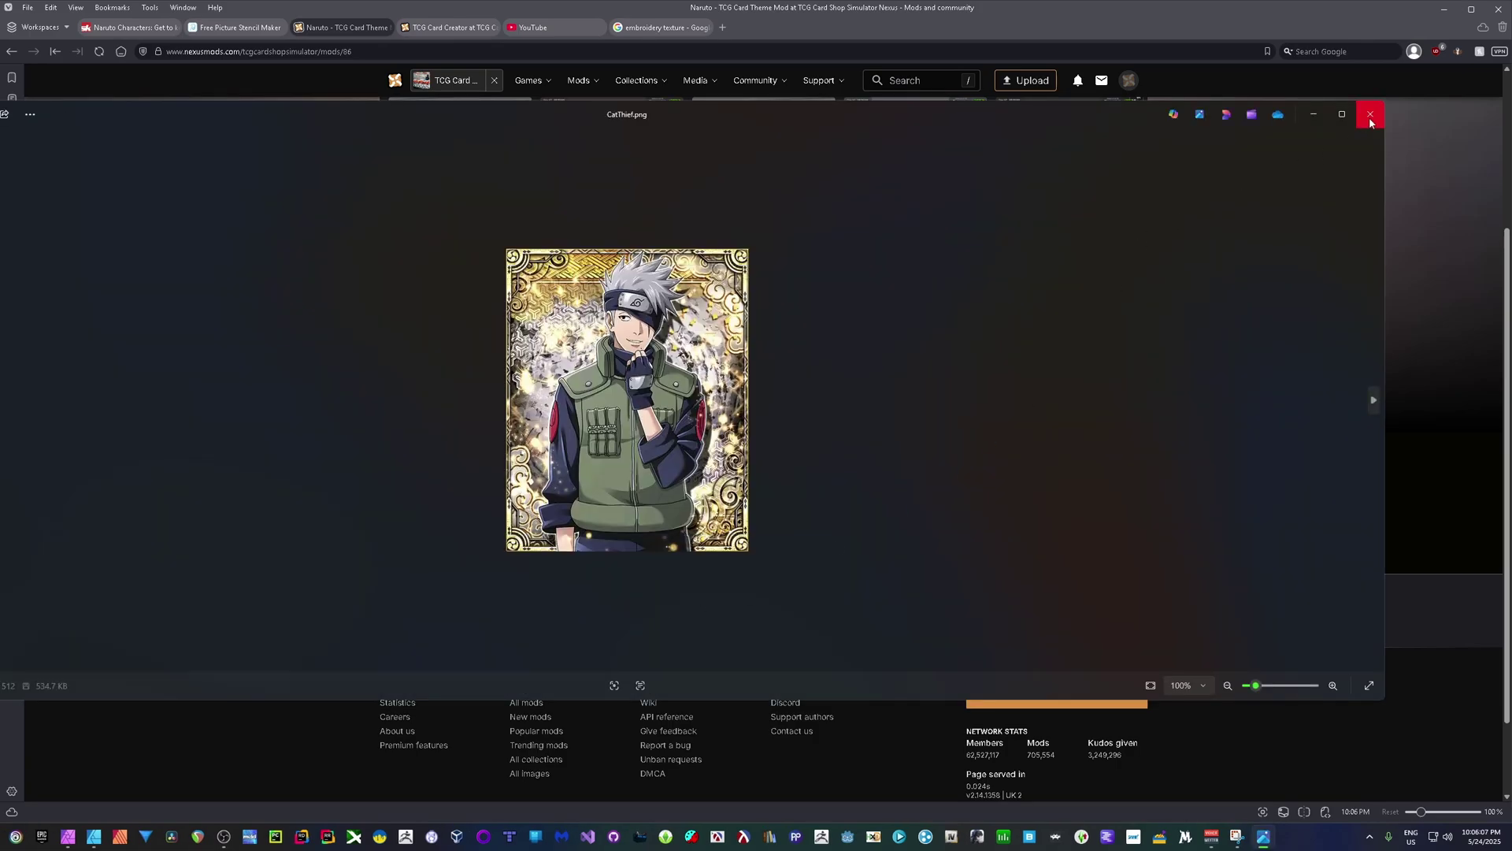
click(1370, 120)
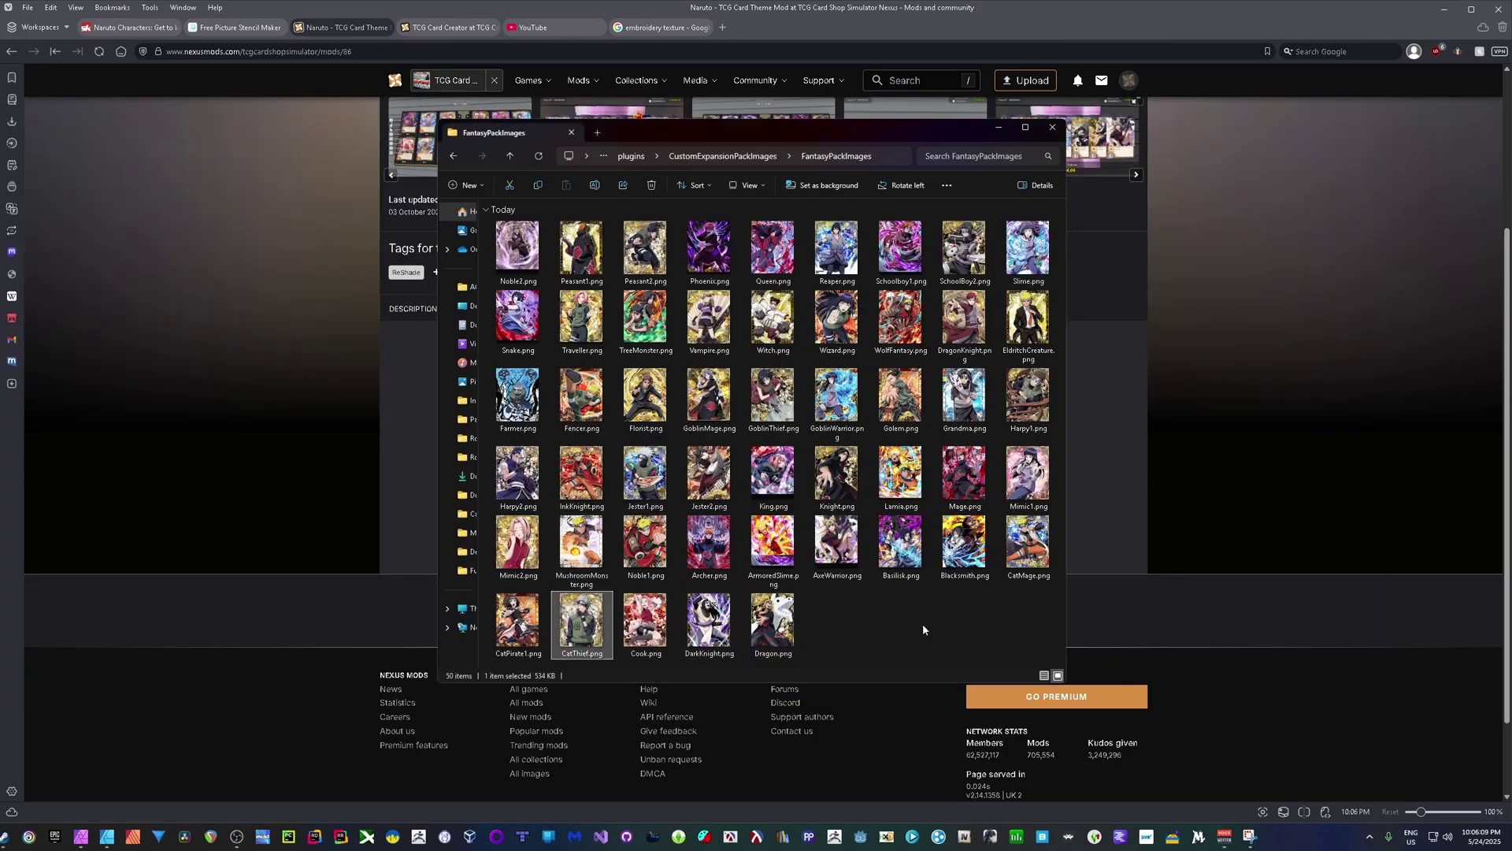
click(517, 410)
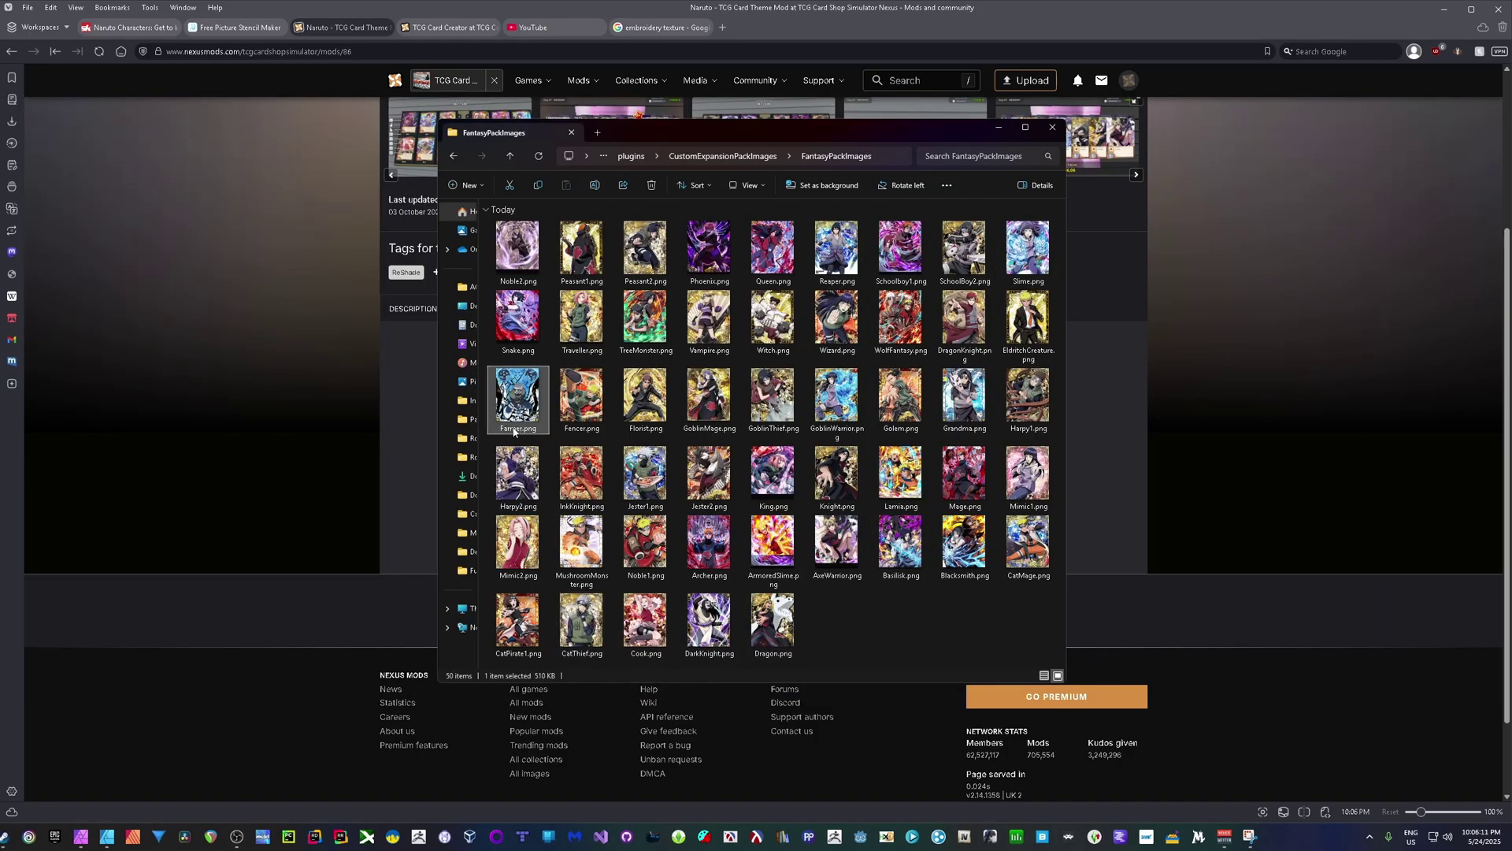
click(513, 429)
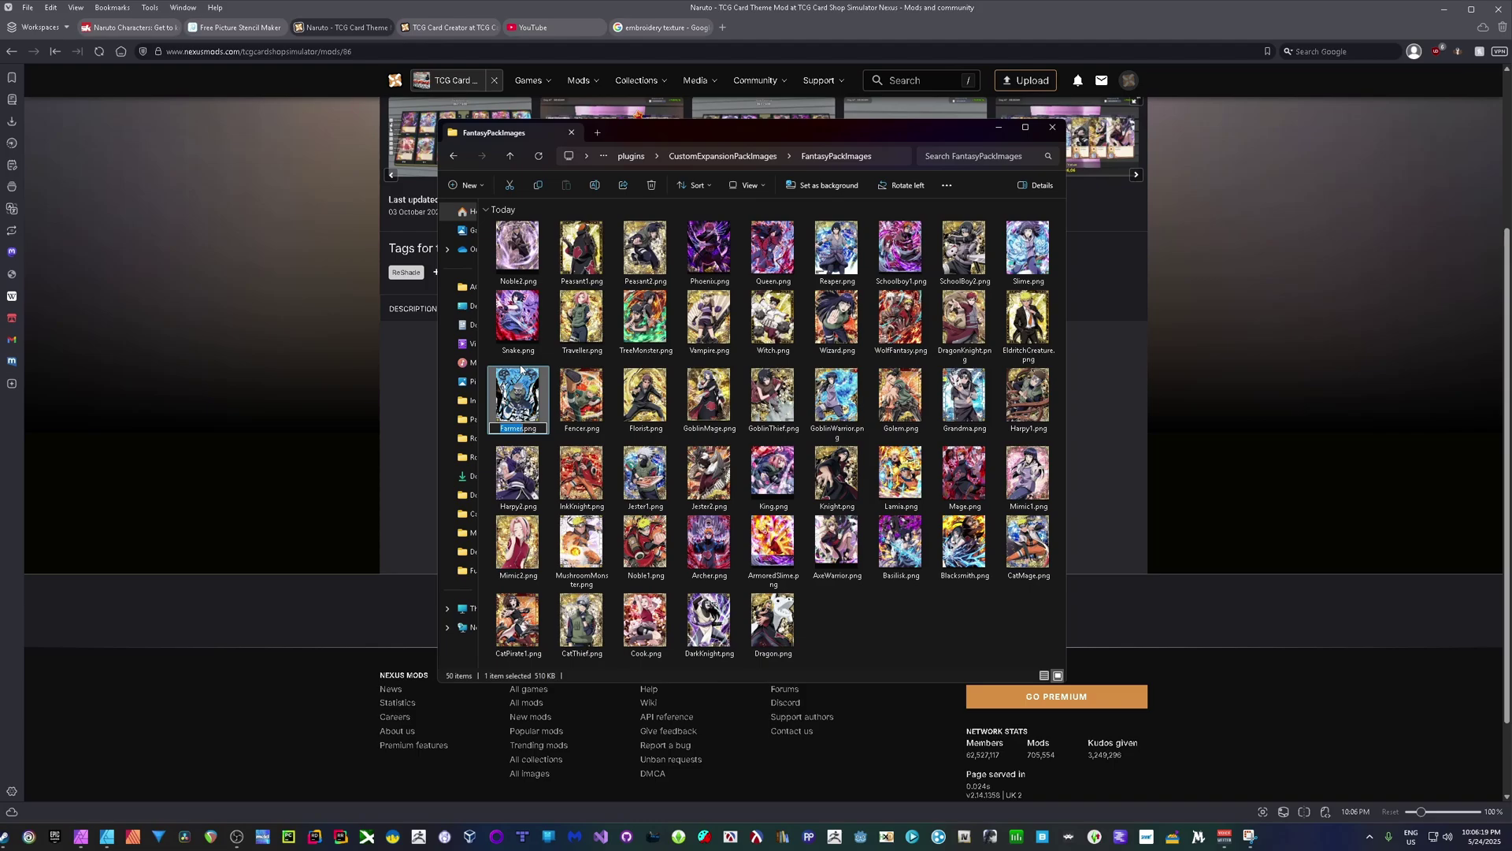
Step: Rename Farmer.png to 1Kakashi and Jester1.png to 2Kakashi
text(1)
text(123)
key(BackSpace)
key(BackSpace)
key(BackSpace)
text(Kakashi)
key(Return)
click(644, 496)
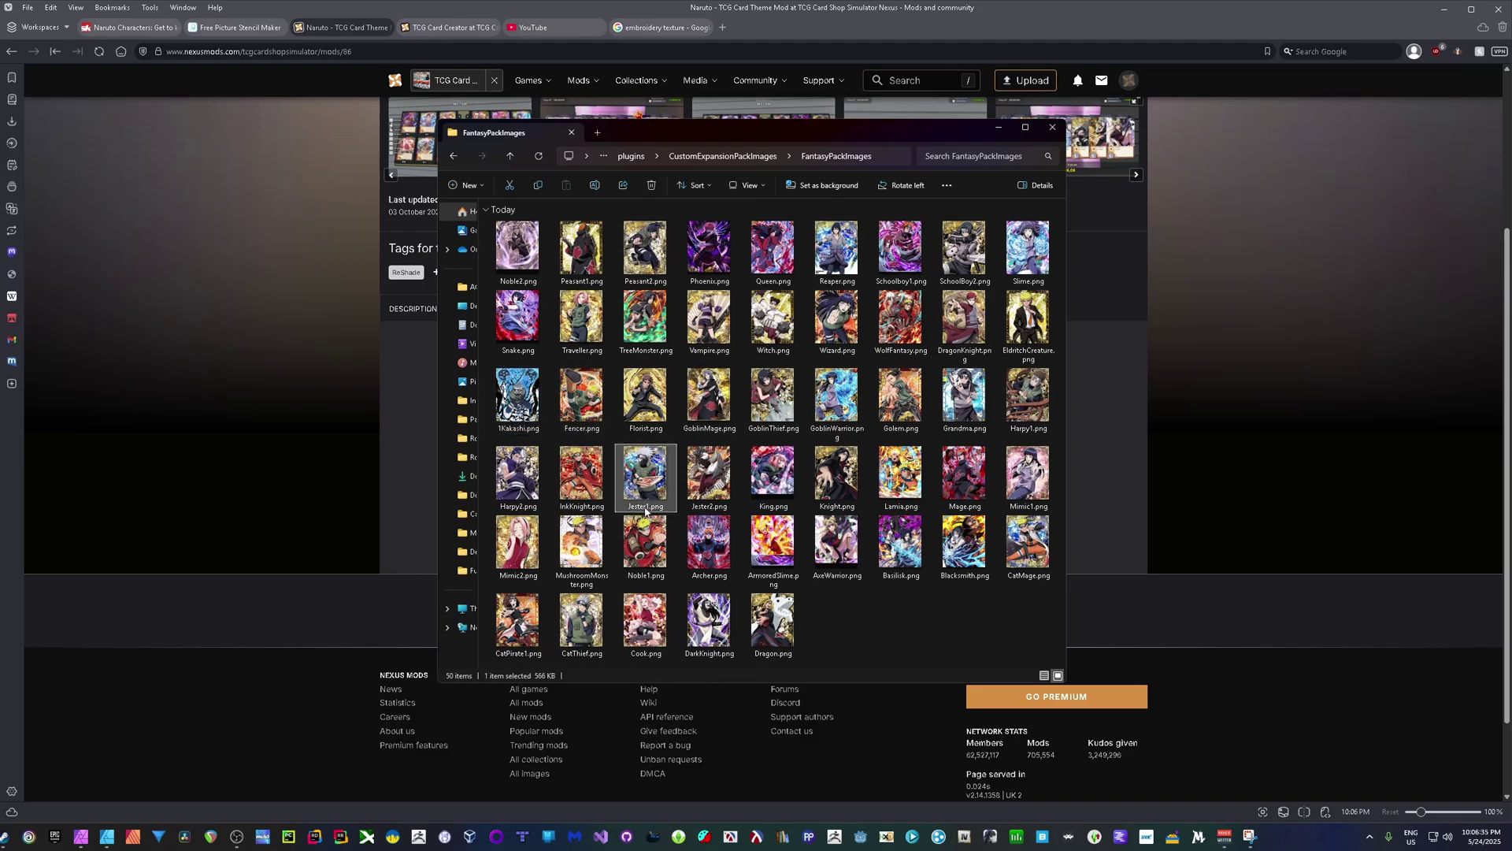
click(646, 507)
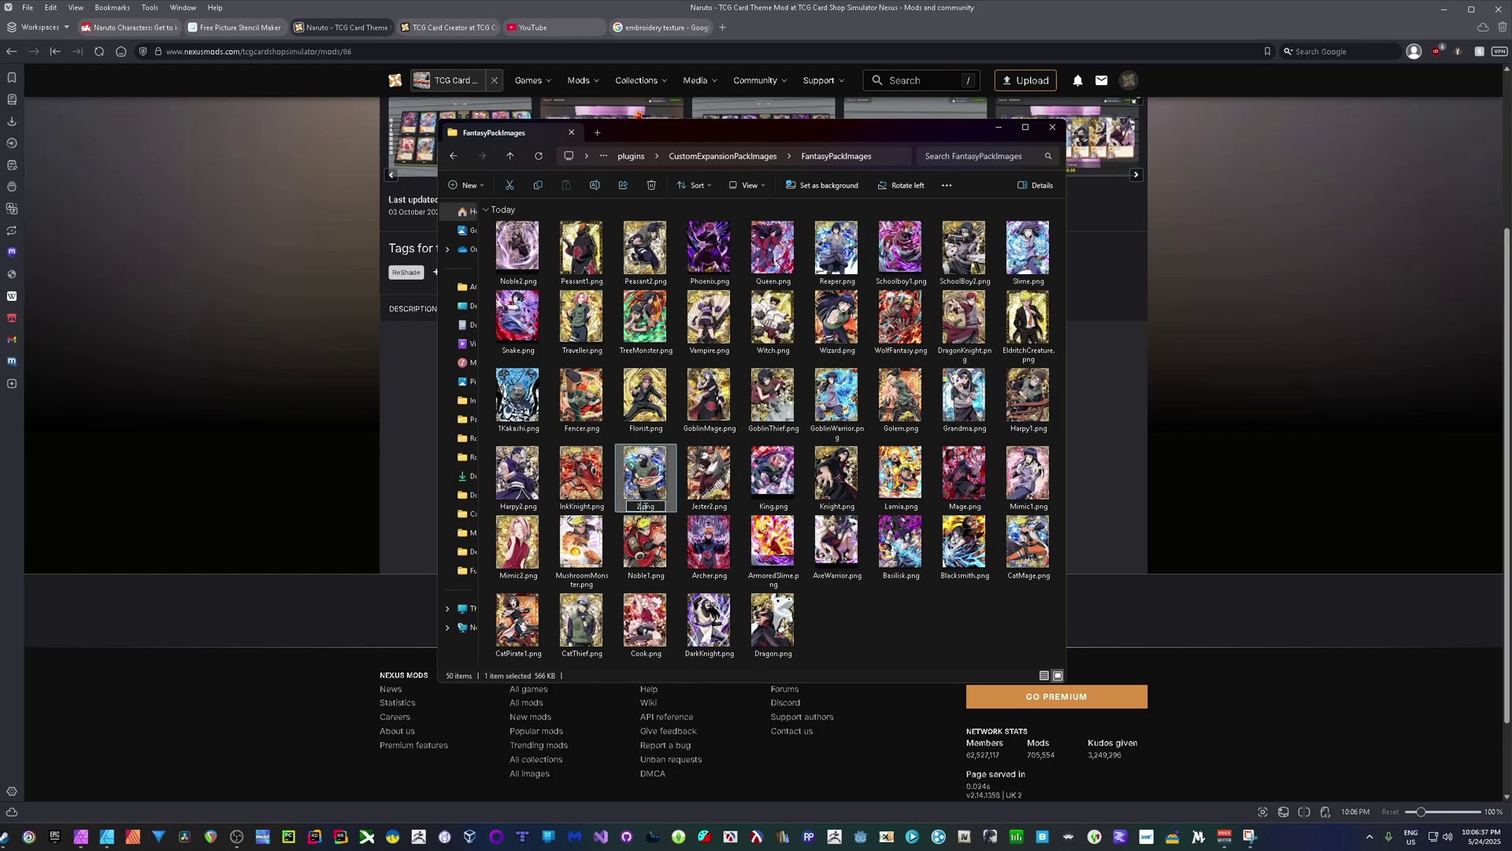
text(Kakashi)
key(Return)
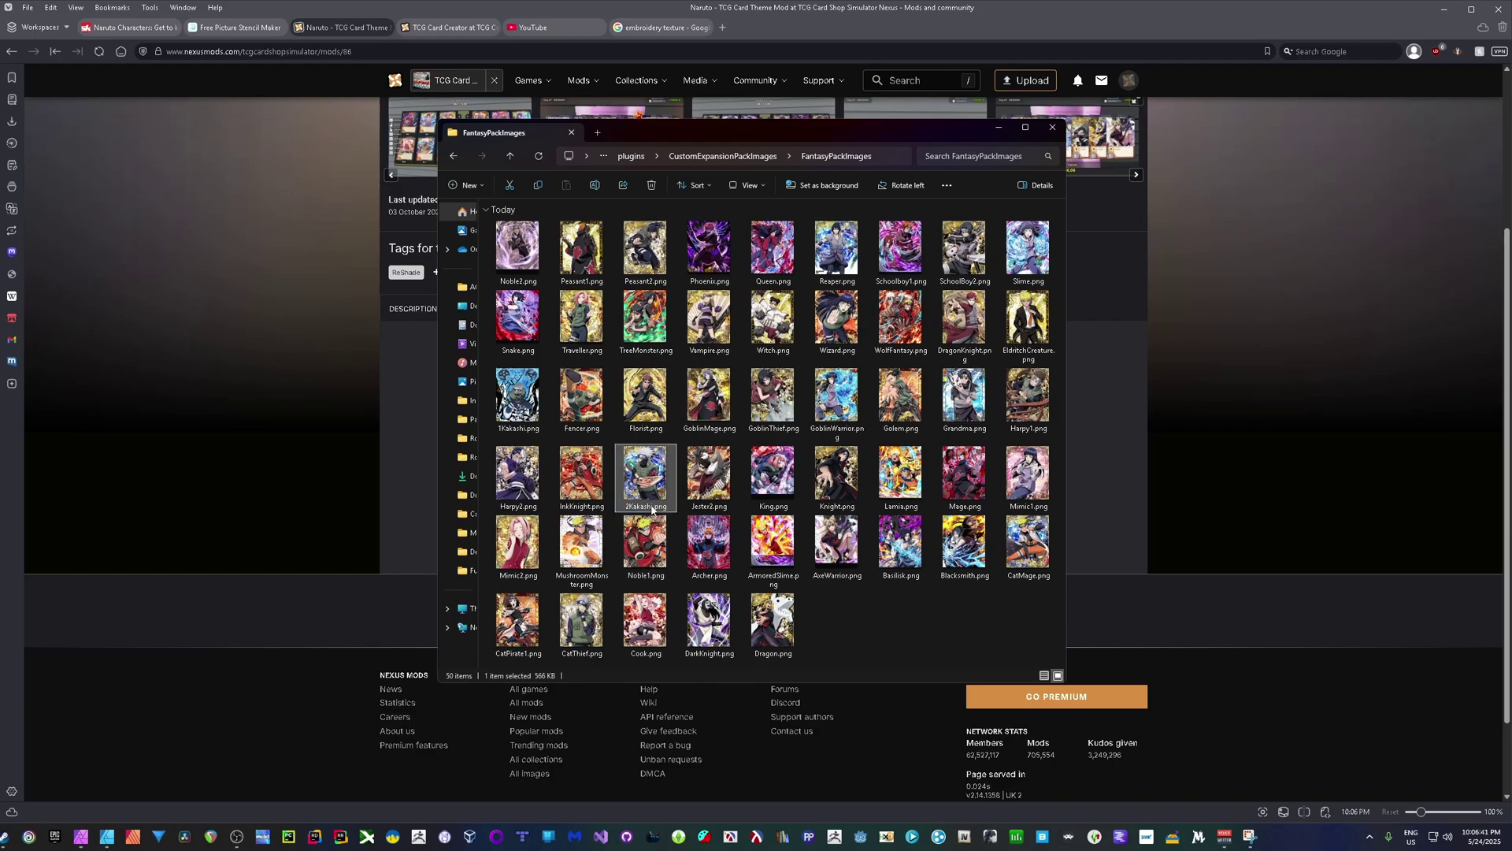
Step: Add 'Hatake' to both names, giving 2Kakashi Hatake.png and 1Kakashi Hatake.png
click(646, 508)
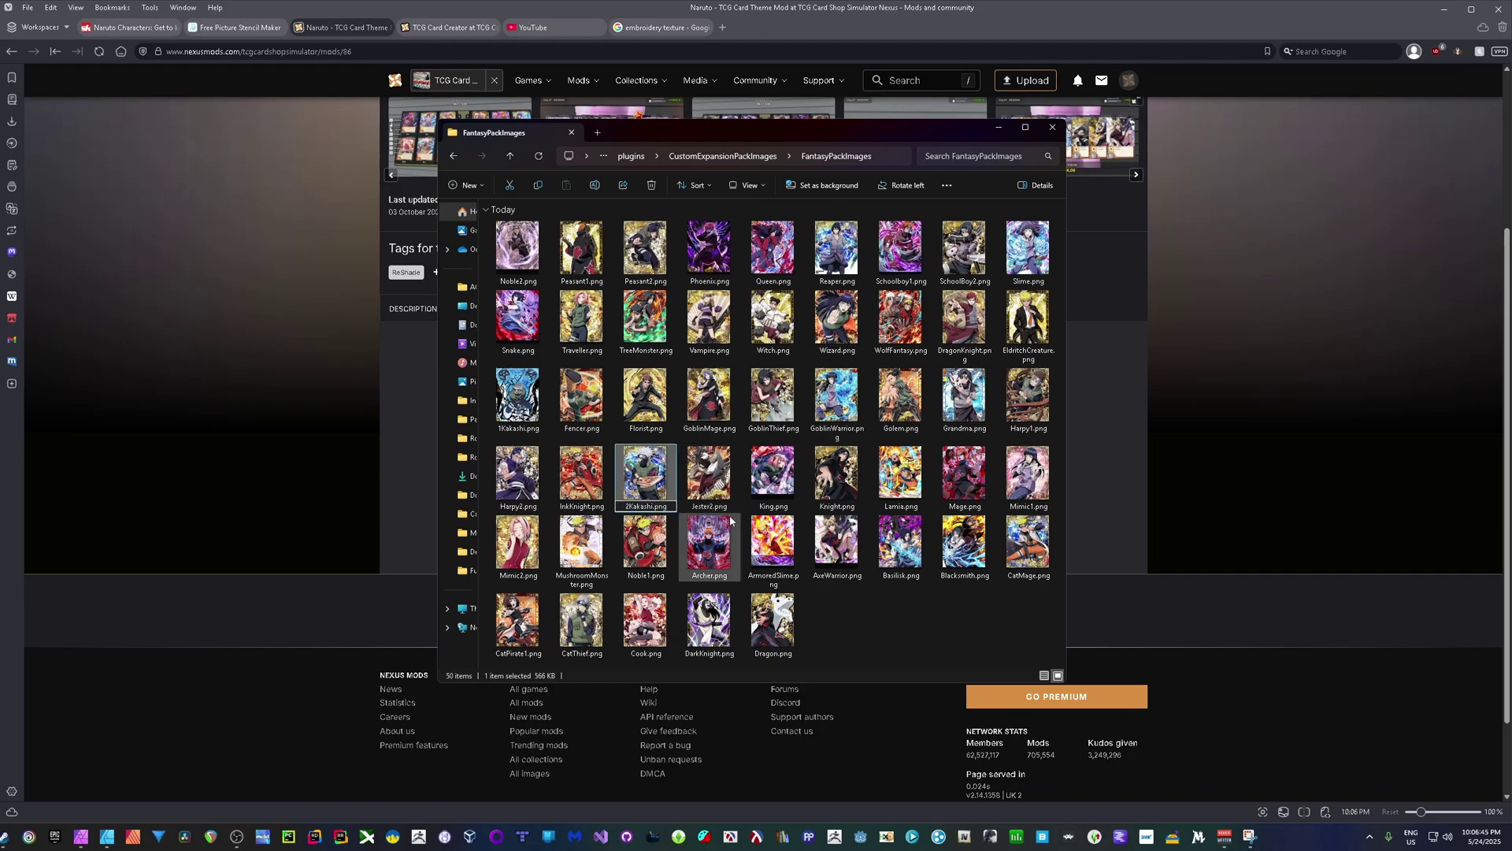
key(End)
key(BackSpace)
key(BackSpace)
key(BackSpace)
key(BackSpace)
text(Hatake.png)
key(Return)
click(525, 427)
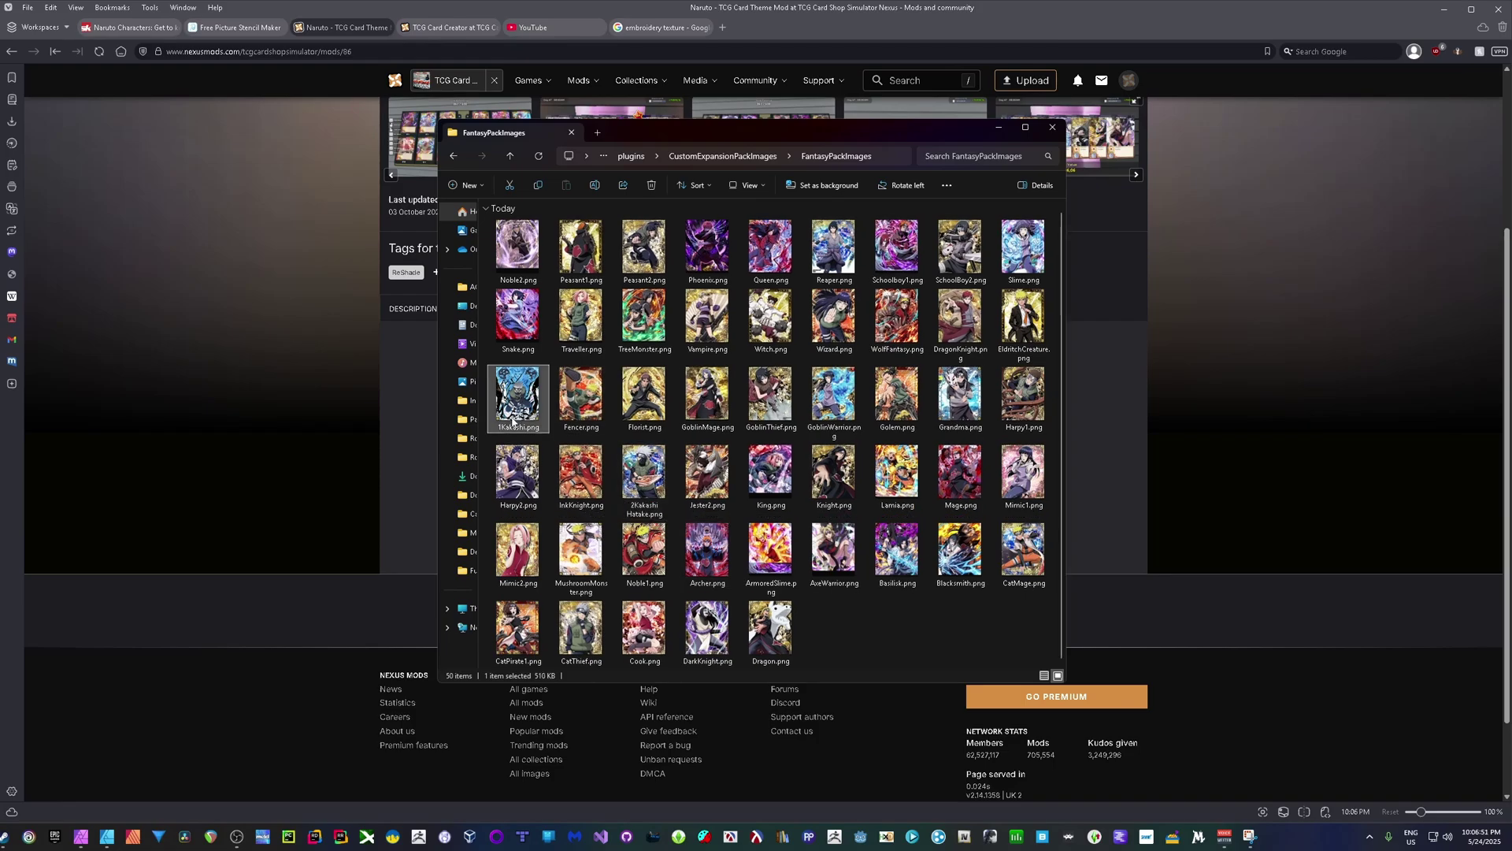
click(525, 426)
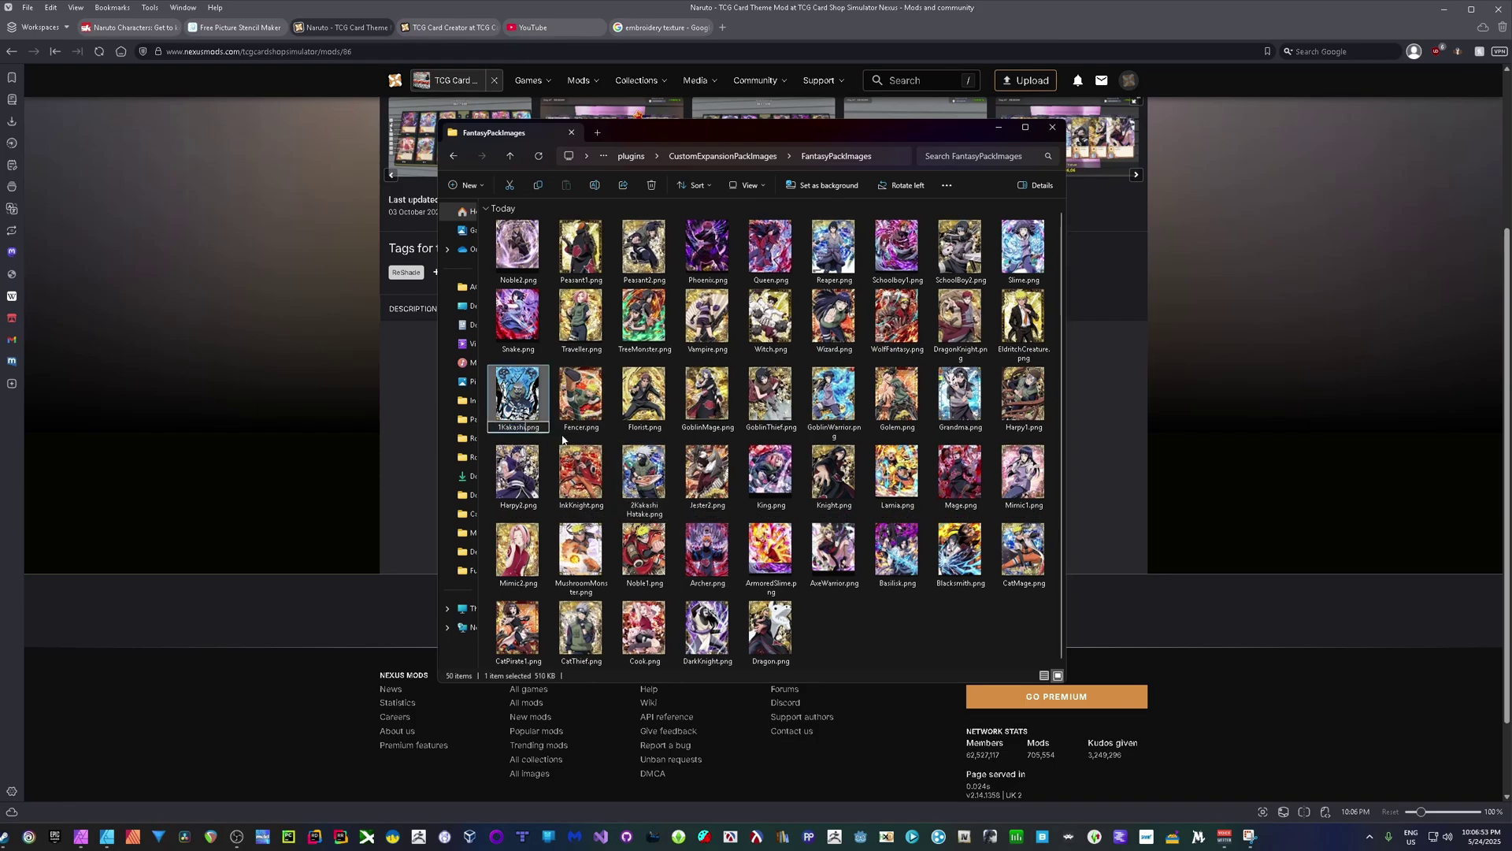
text(Hatake)
key(Return)
click(881, 615)
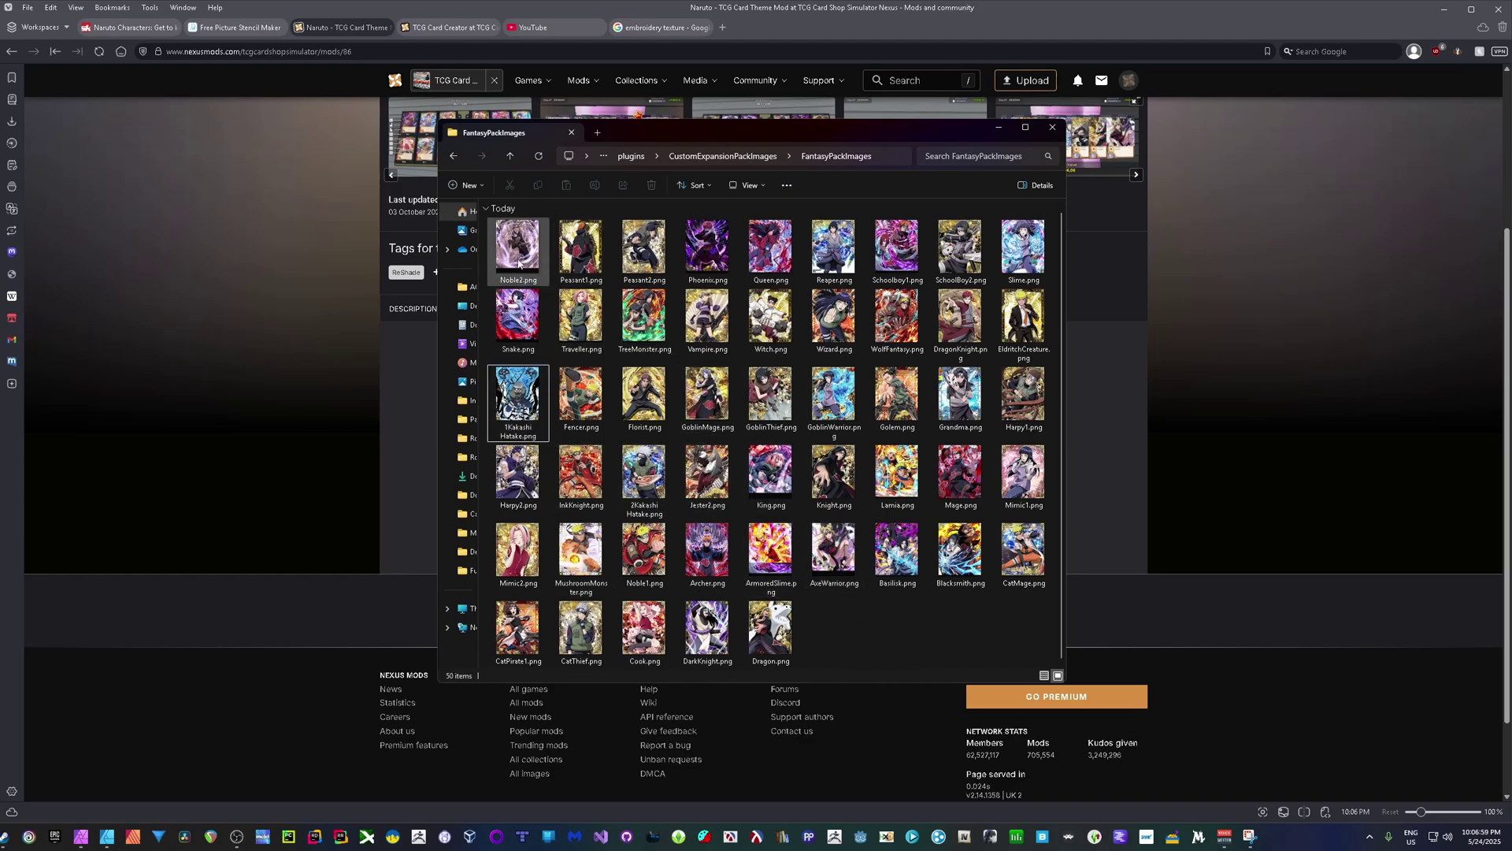
Step: Preview Noble2.png and Peasant1.png, renaming them 1Hiruzen Sarutobi and 1Tobi
double_click(524, 273)
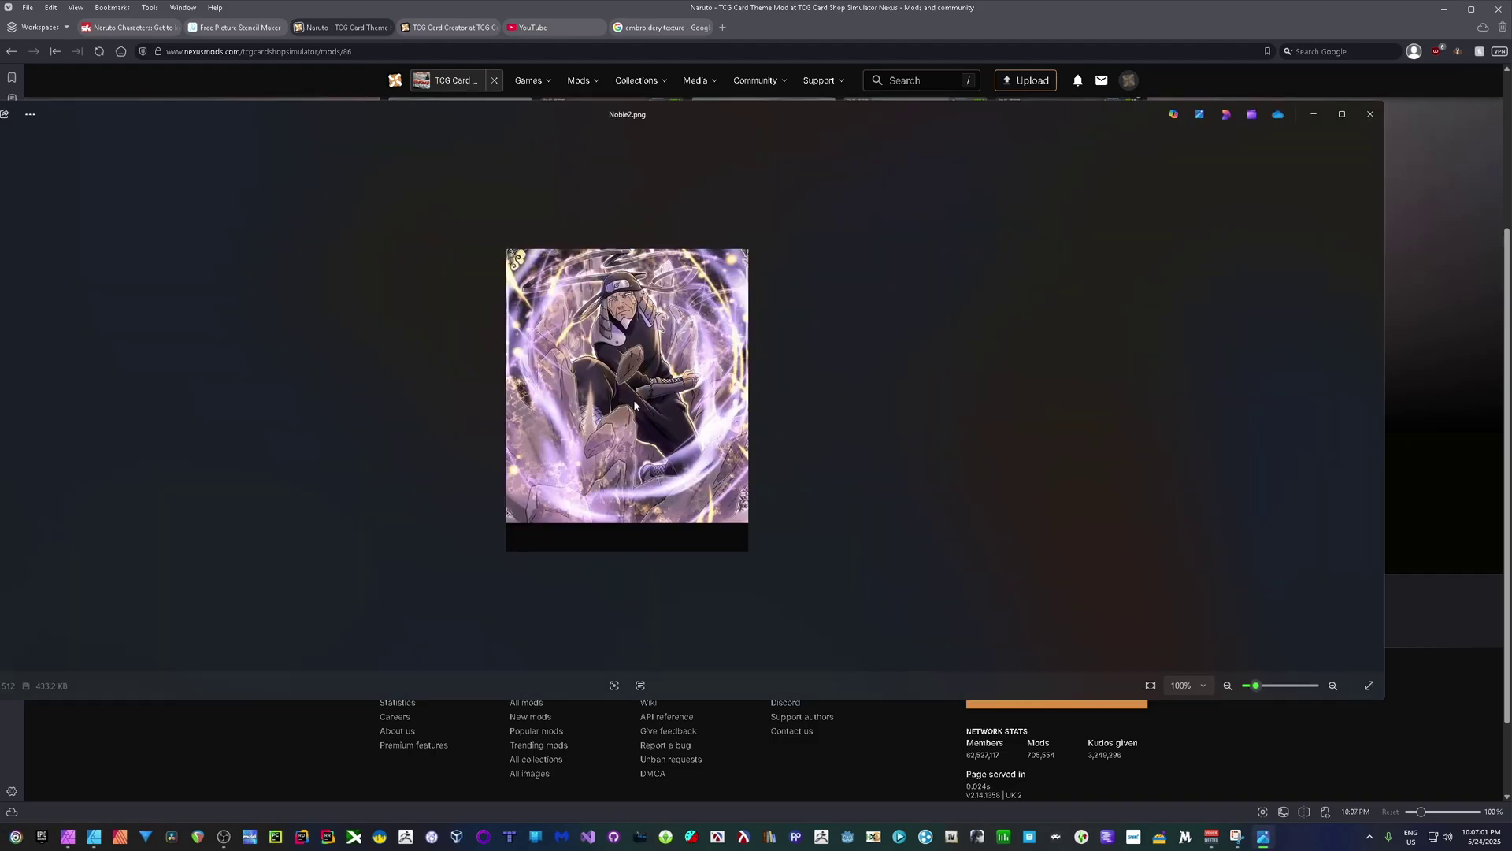
click(1370, 115)
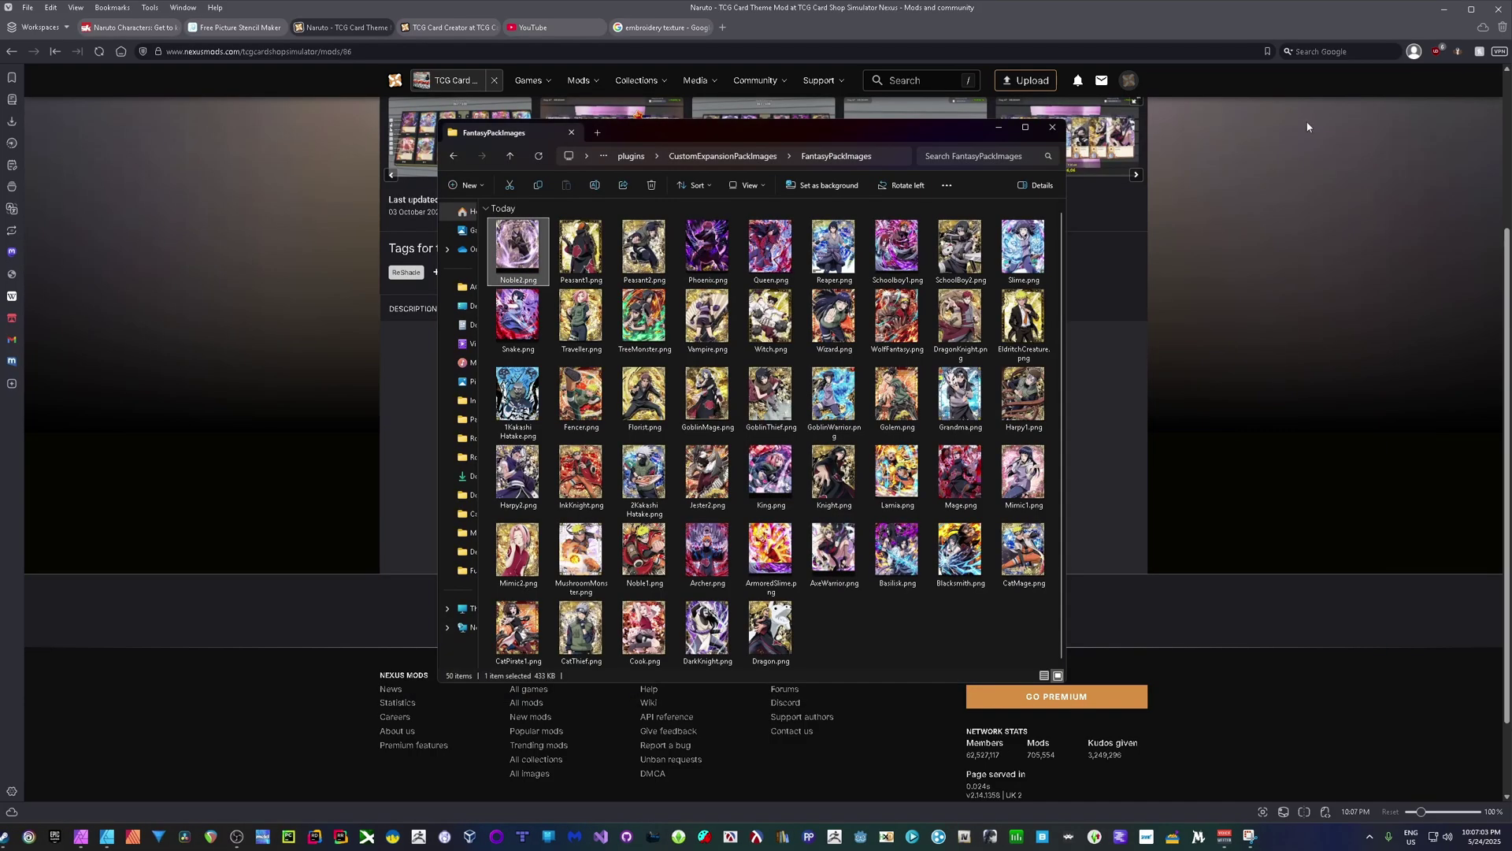
click(512, 281)
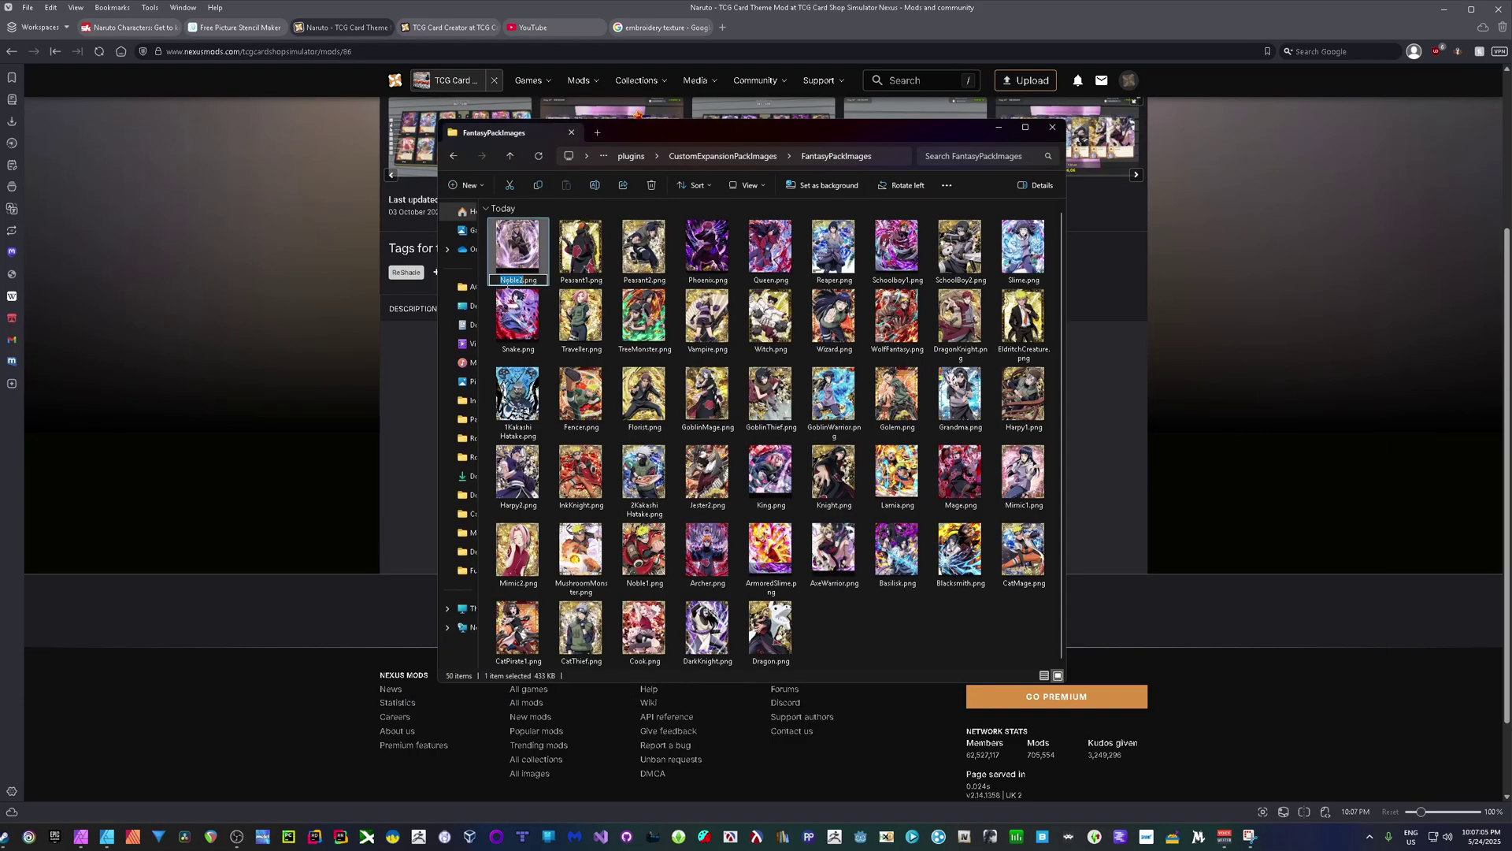
text(1Hiruzen Sarutobi)
double_click(562, 268)
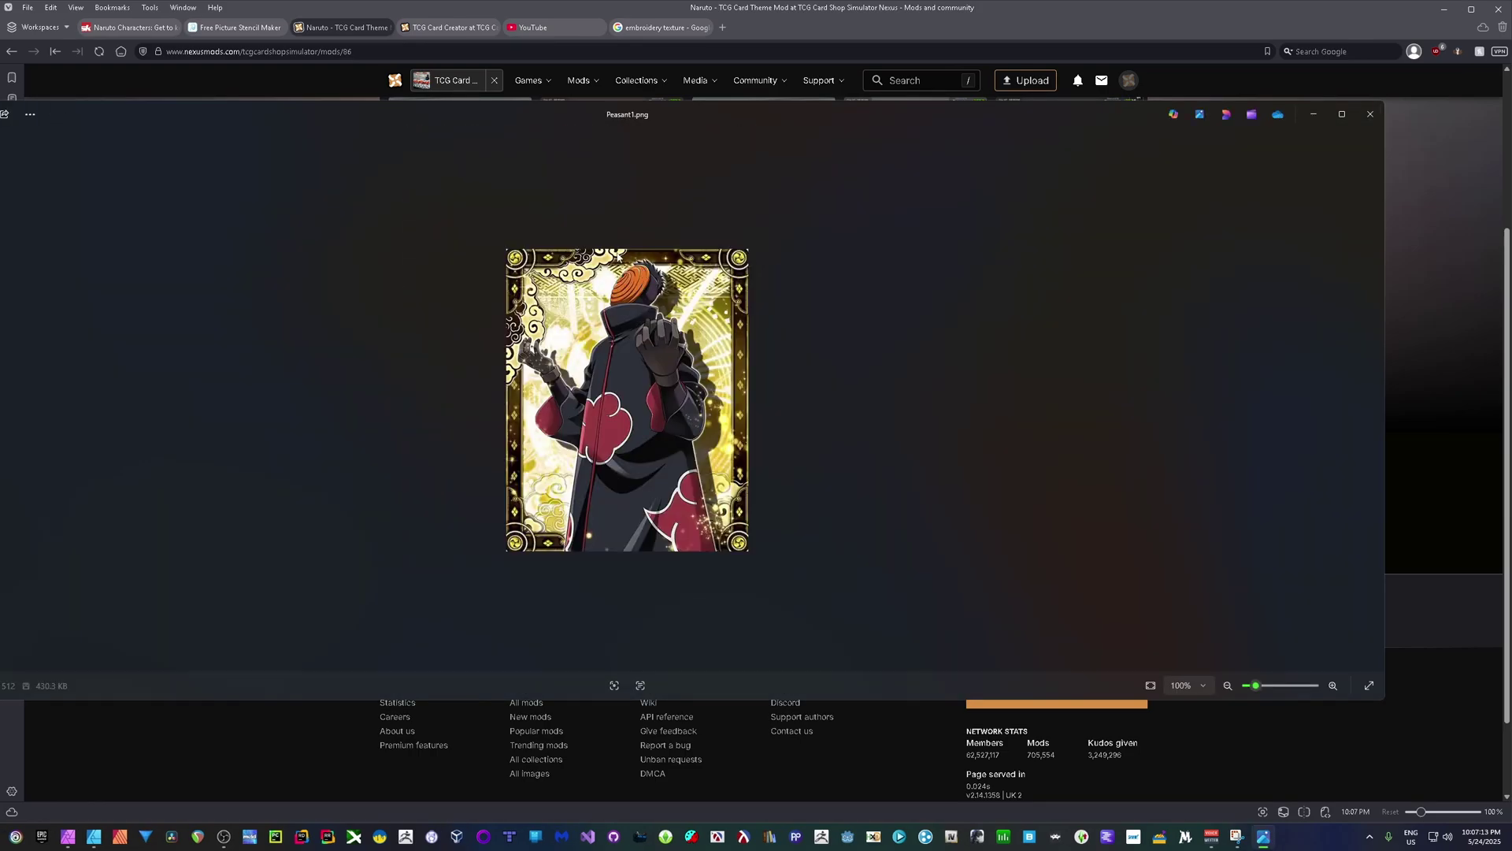
click(1371, 114)
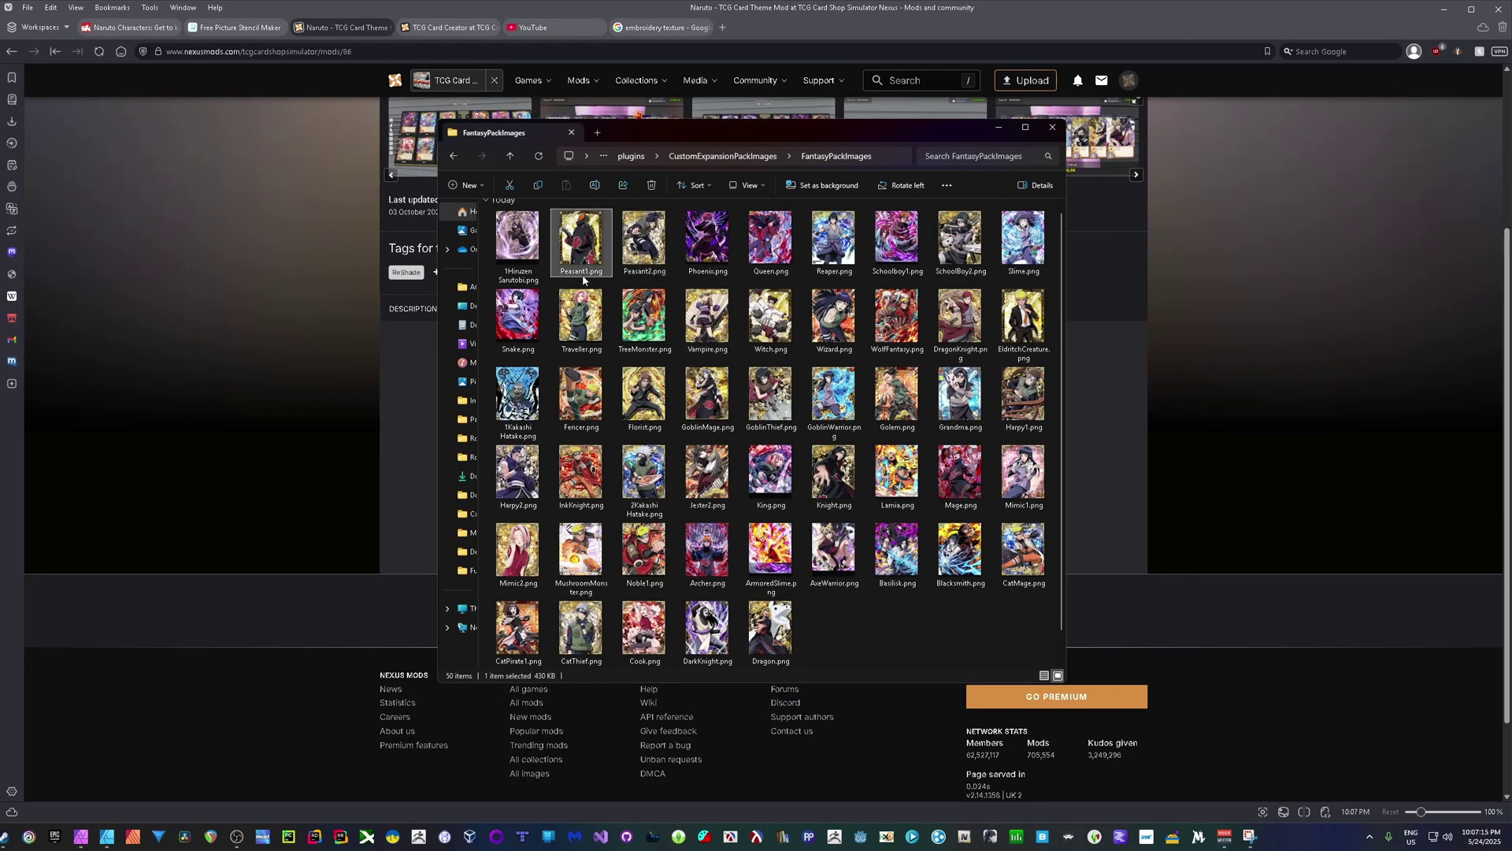
key(F2)
text(1Tobi)
key(Return)
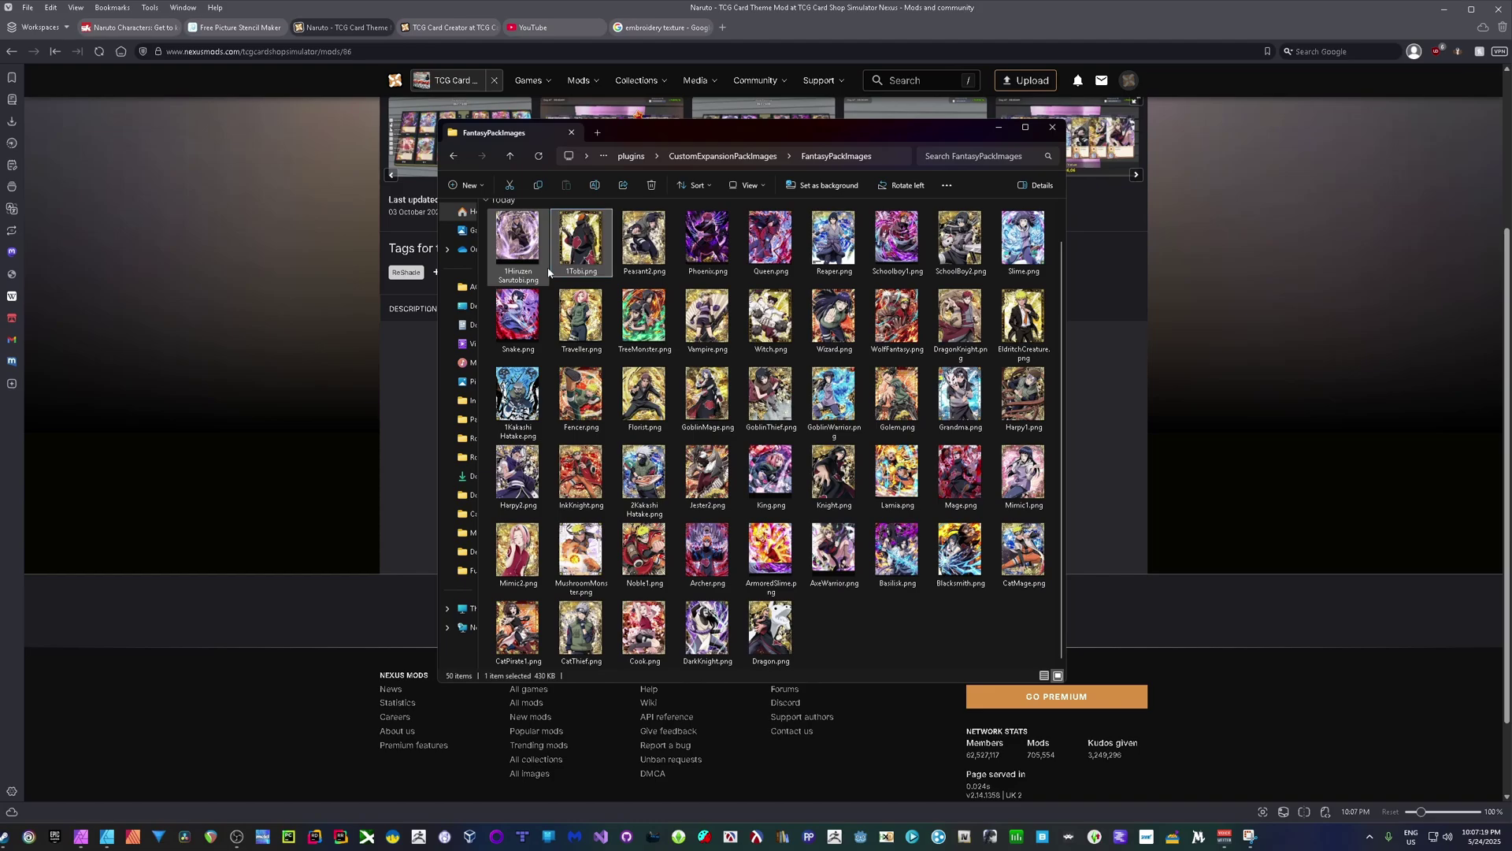
Step: Preview Phoenix.png and rename it 1Sasori, then preview Peasant2.png and return to the browser
double_click(709, 249)
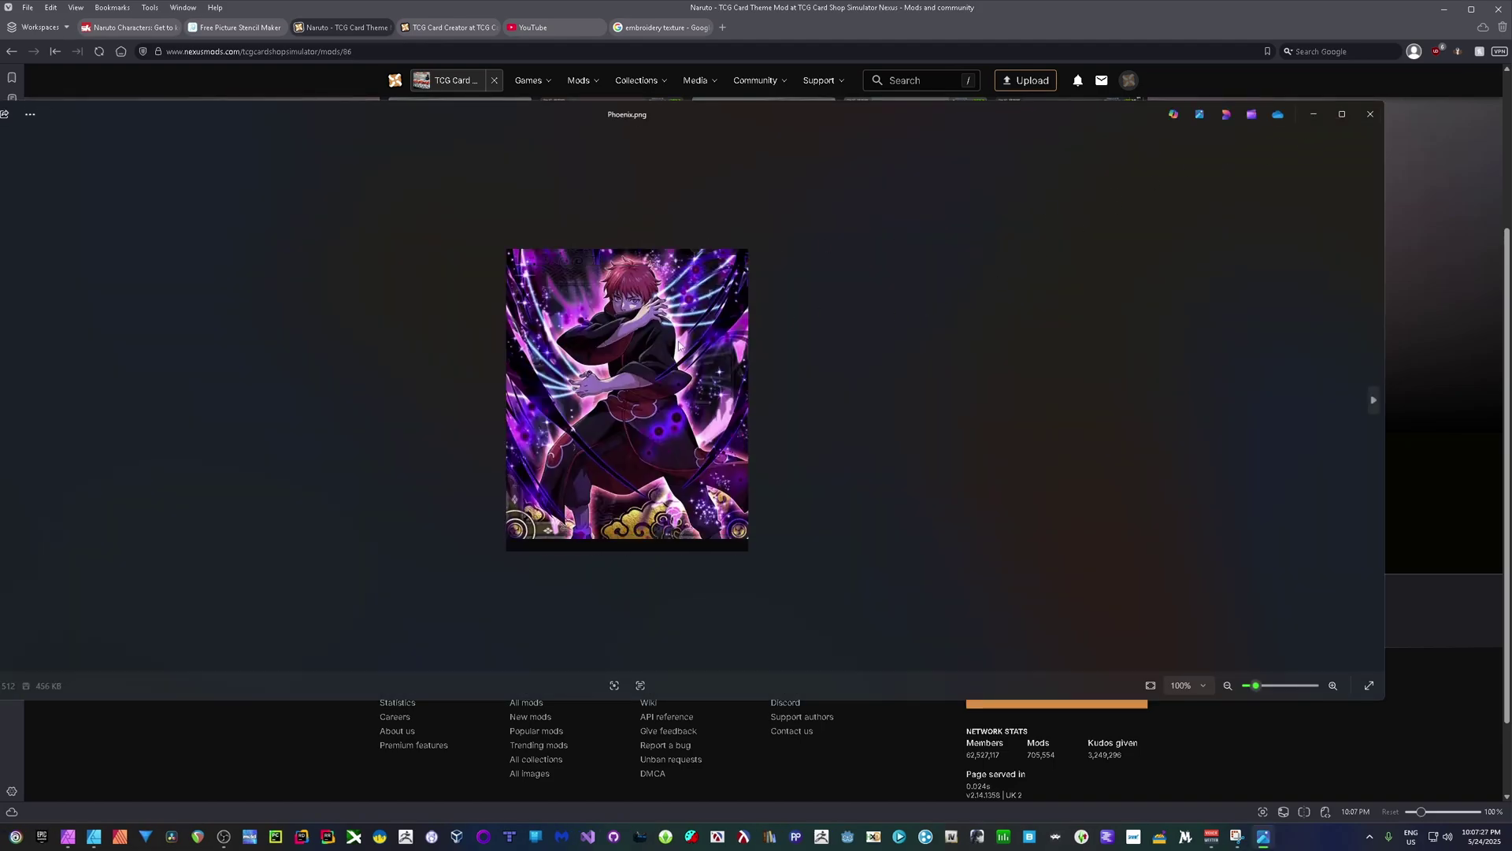
click(1370, 114)
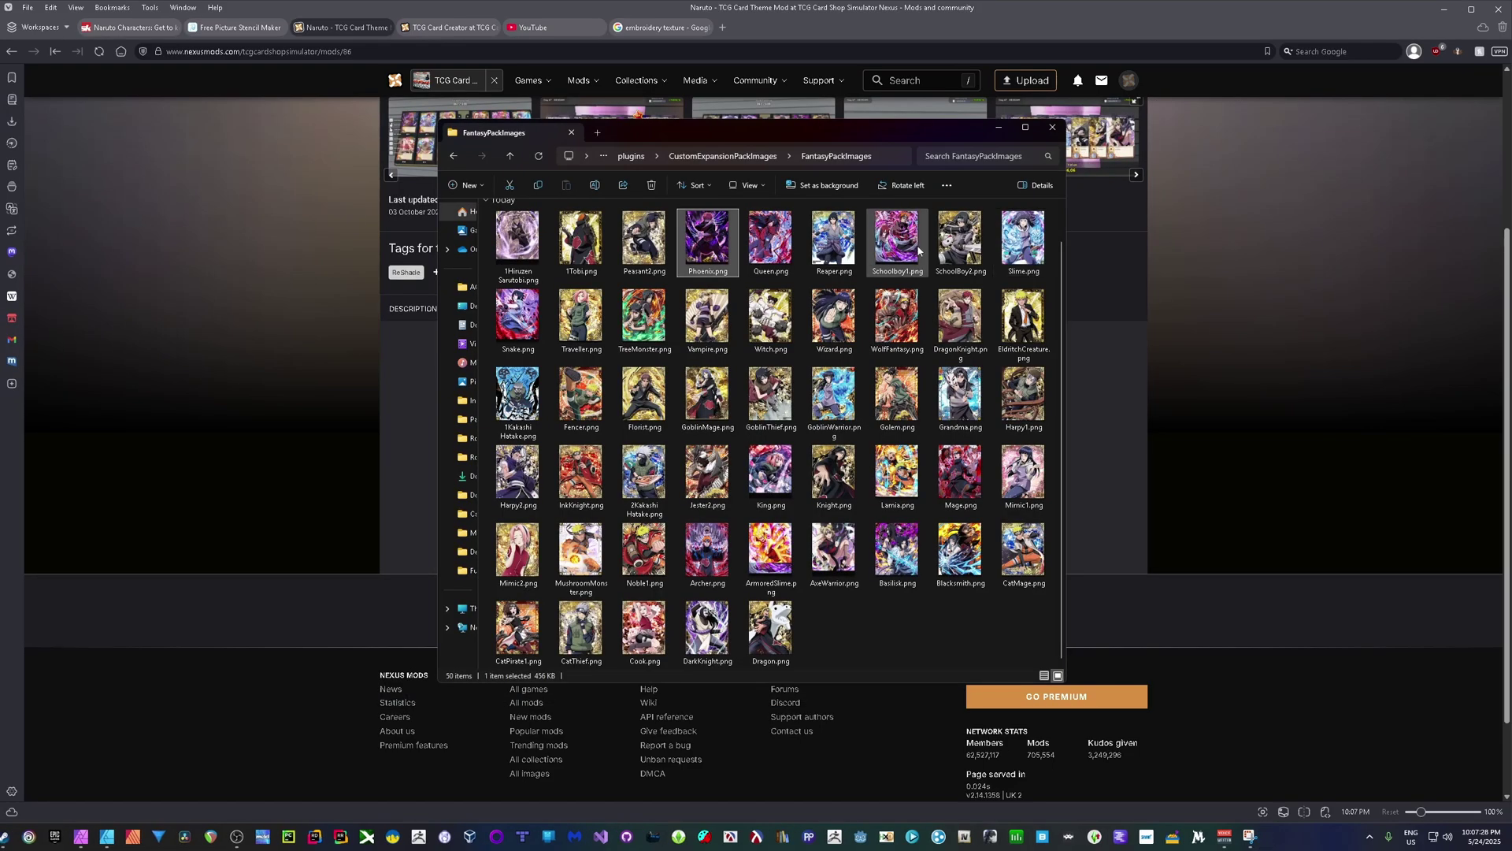
click(713, 271)
text(1Sasori)
key(Return)
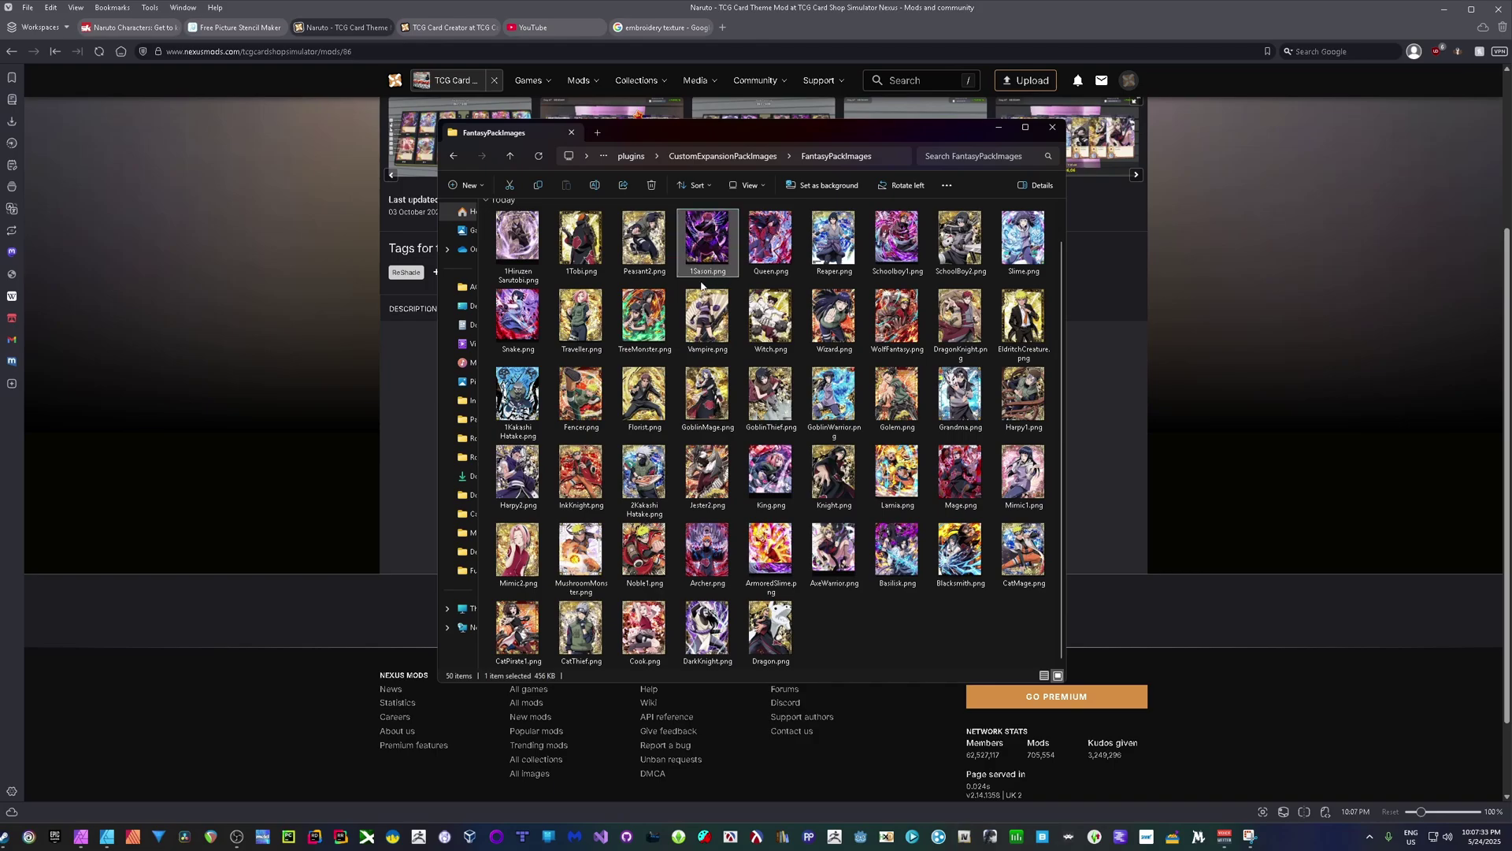
double_click(642, 244)
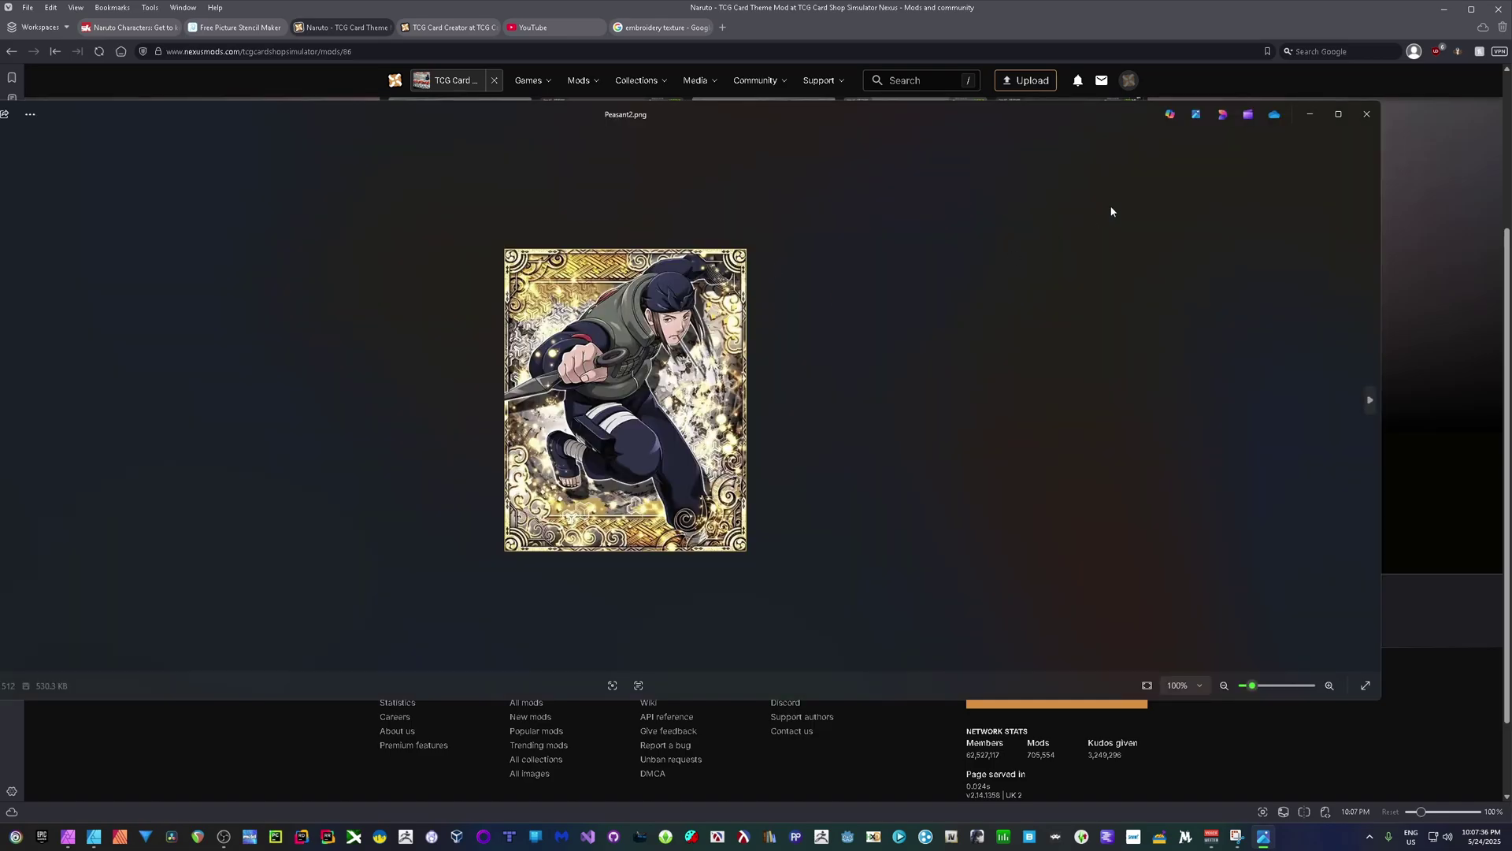
click(1367, 114)
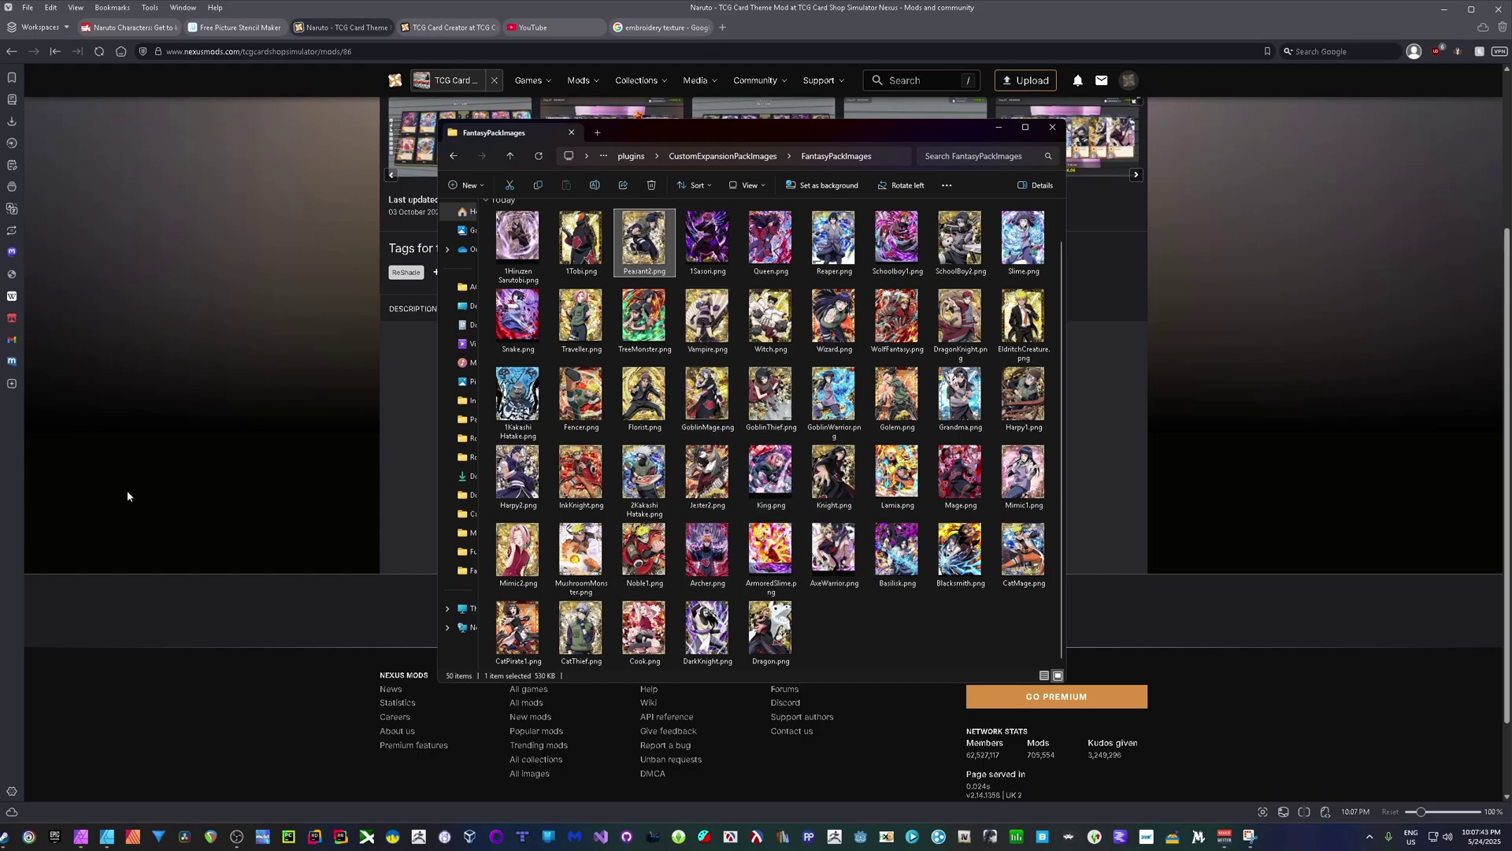
key(alt+Tab)
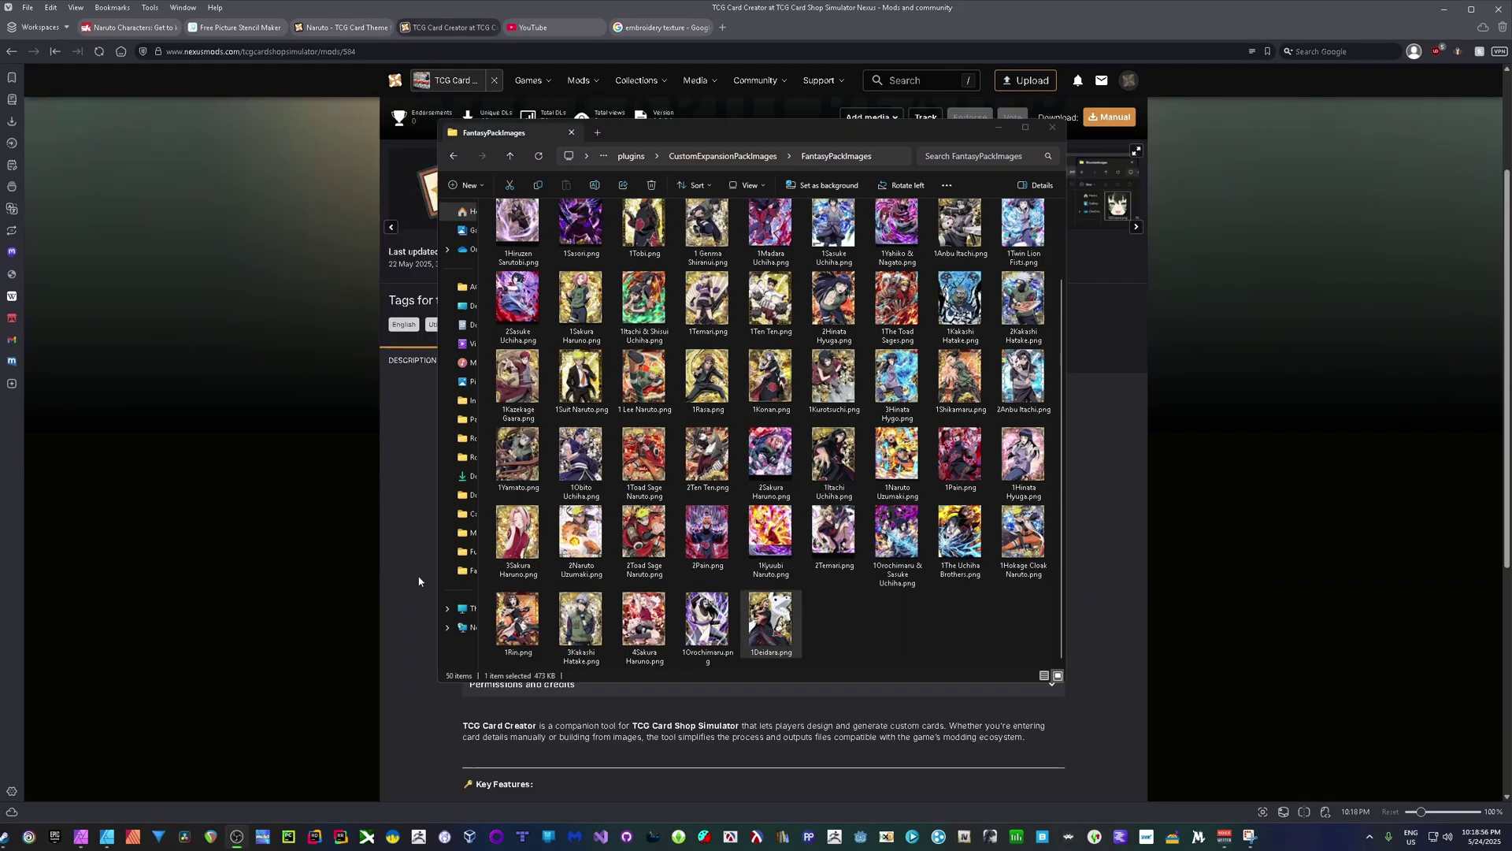
Step: Check the 1Sasori, 2Anbu Itachi and 1Anbu Itachi images and move the Explorer window right
click(868, 625)
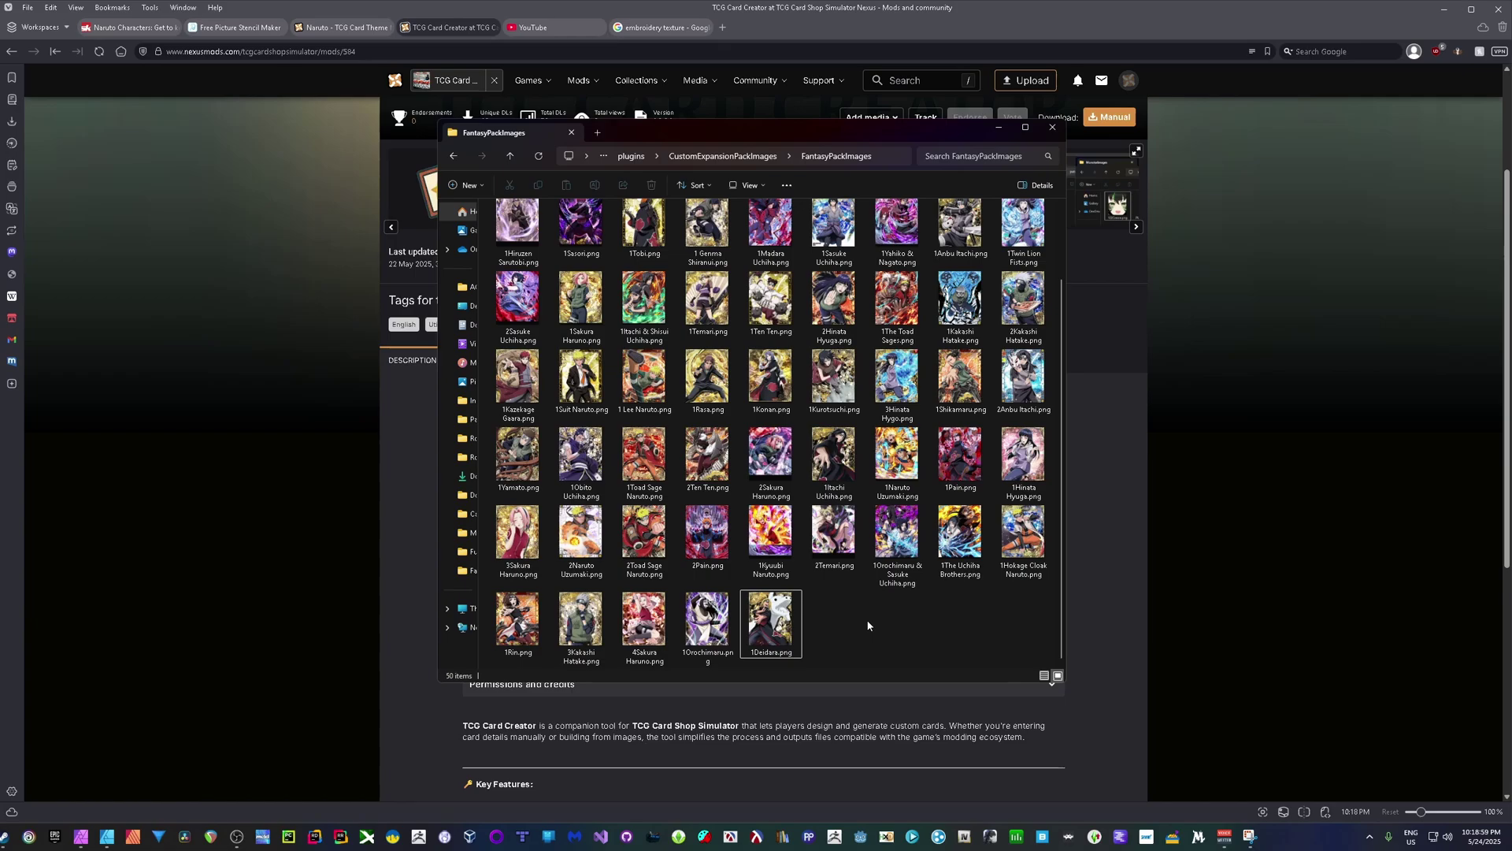
scroll(898, 543, up, 1)
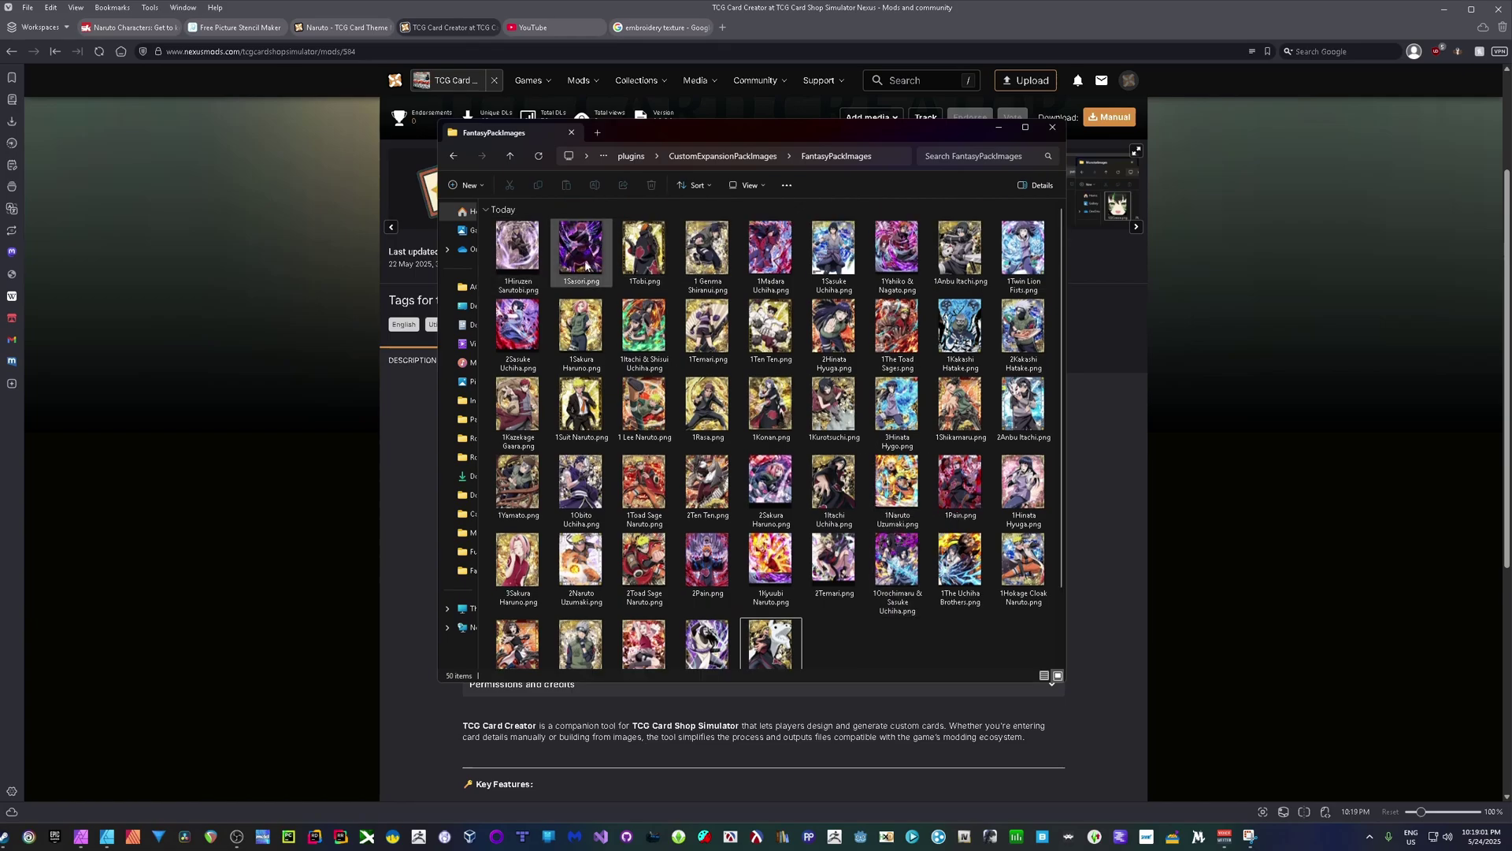
click(585, 265)
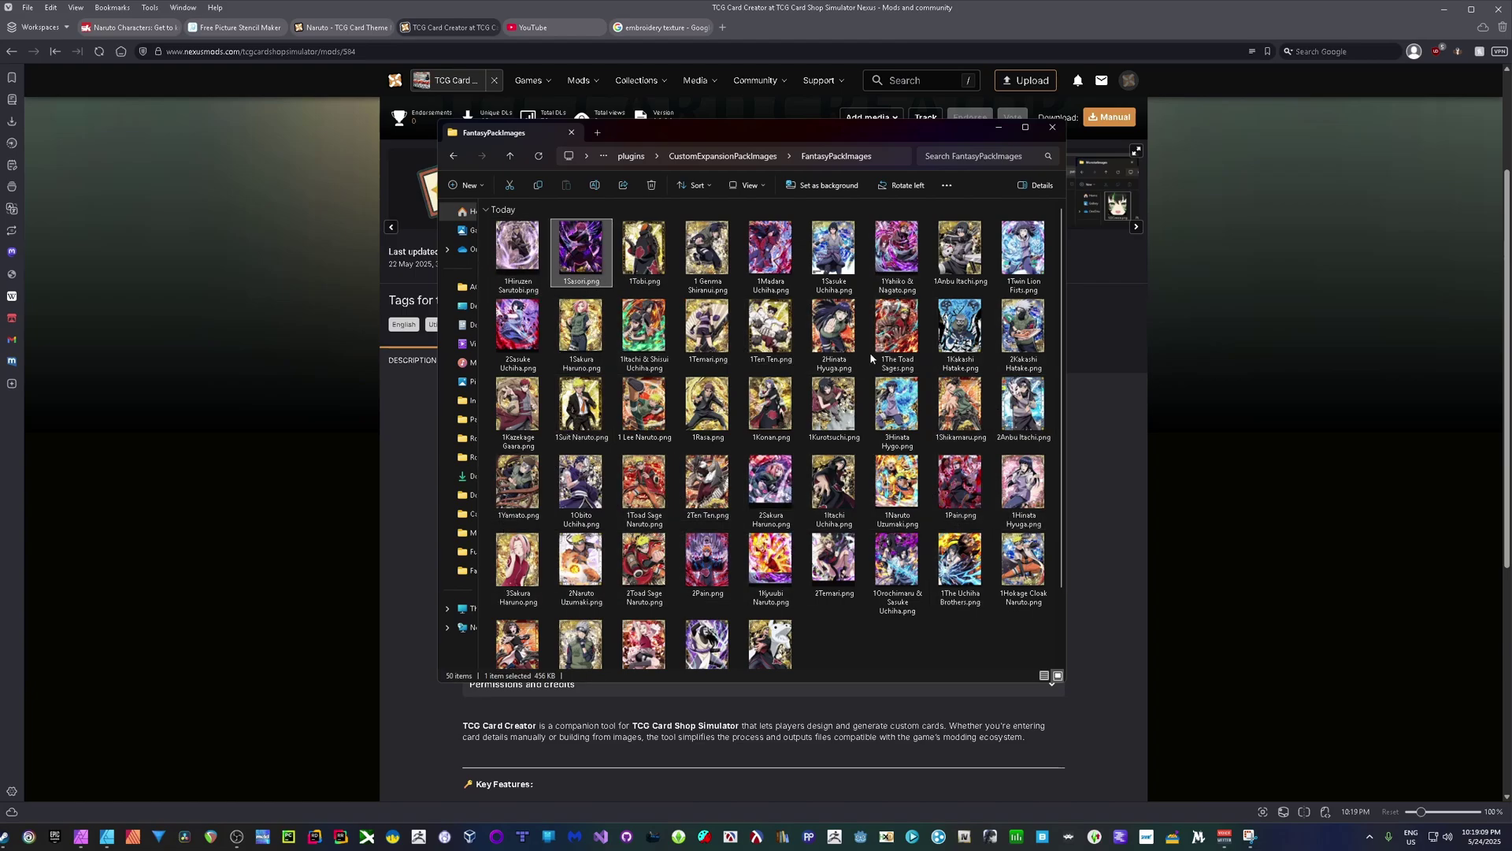
click(1006, 423)
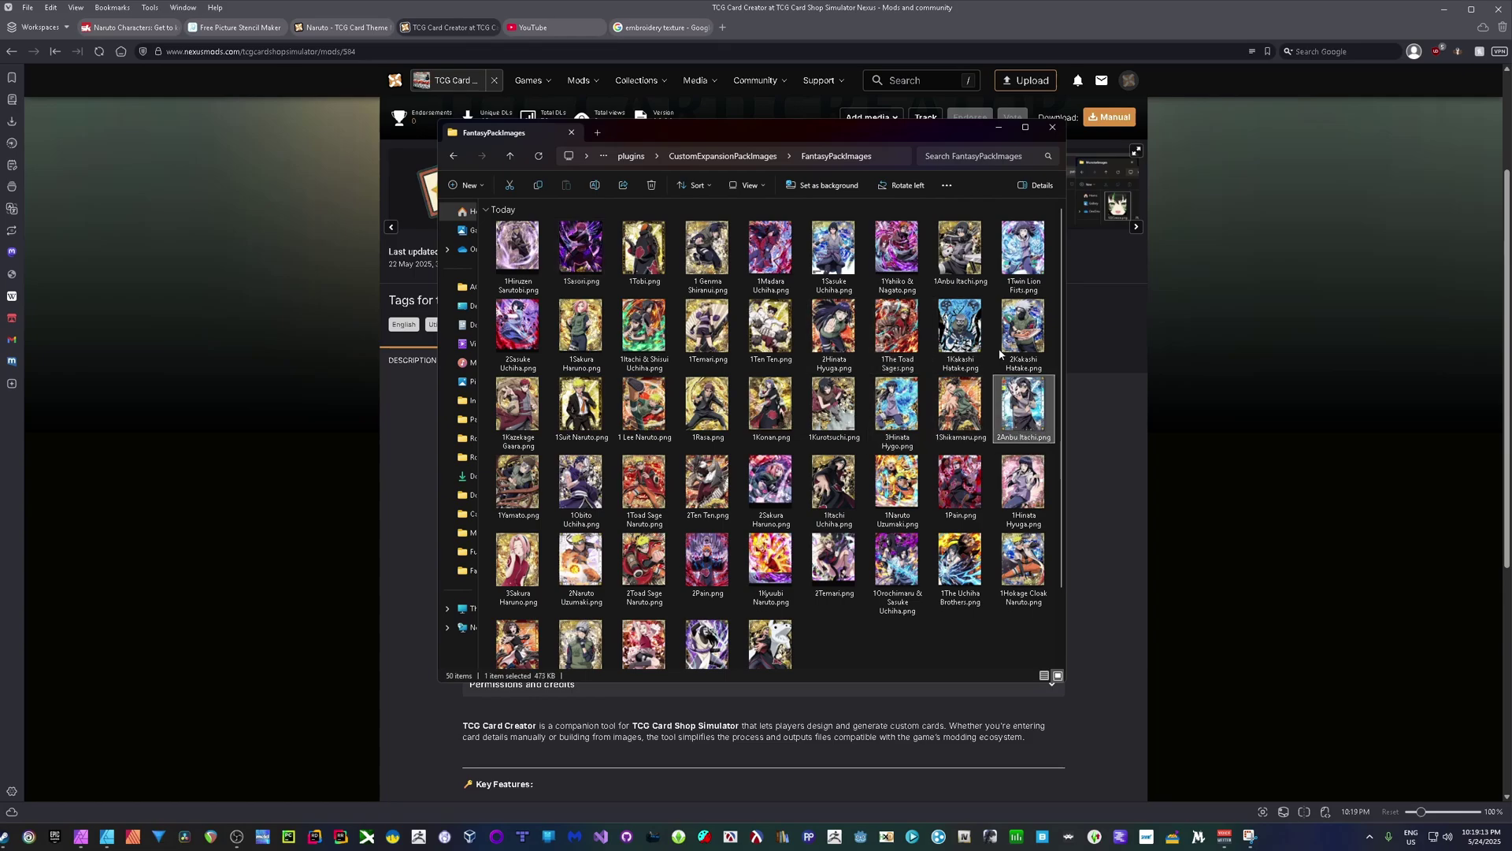
click(957, 256)
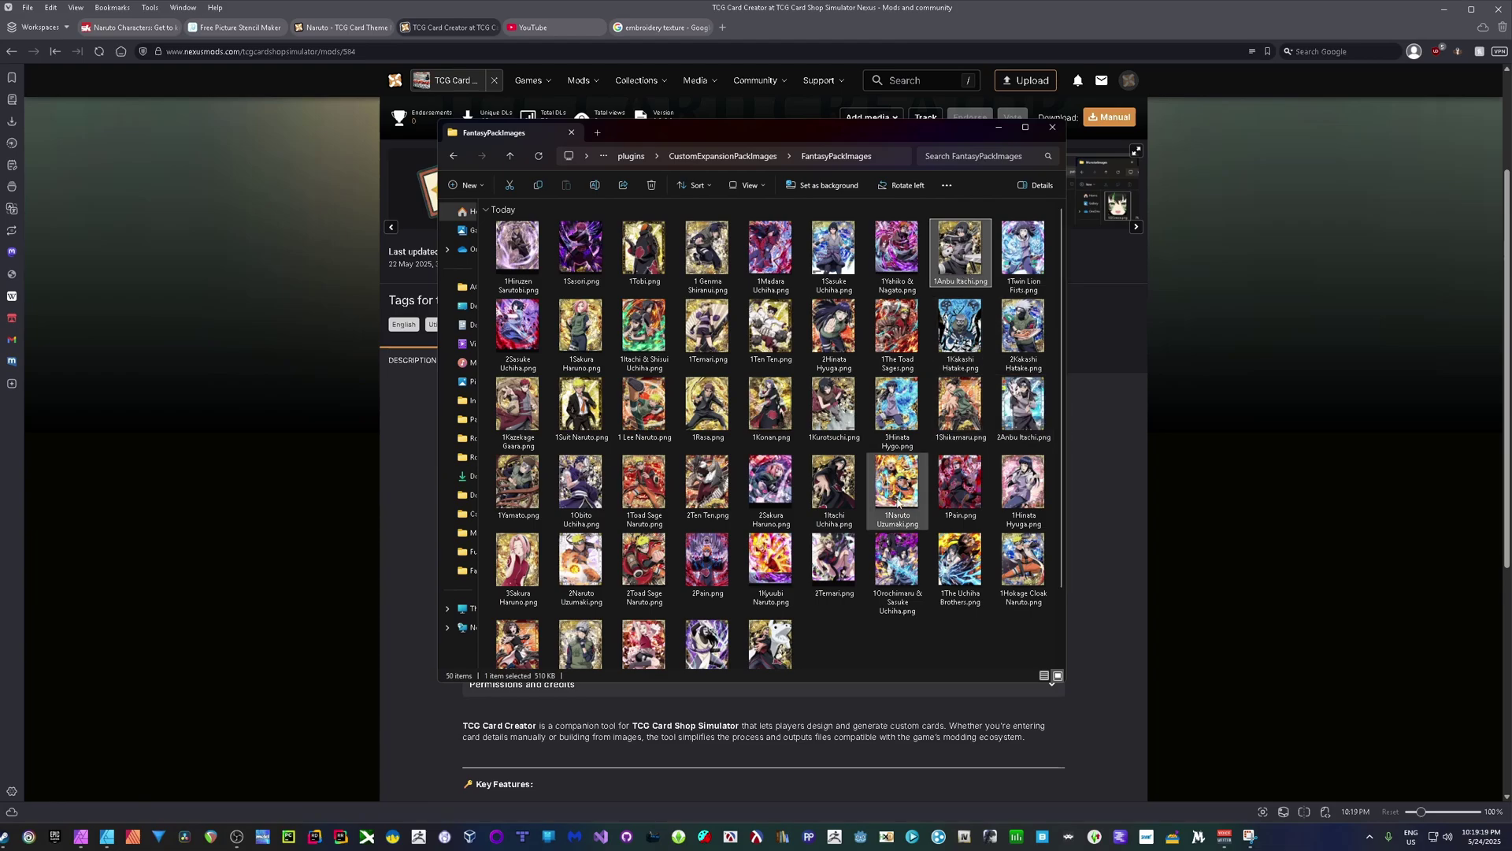
drag(777, 133, 987, 173)
scroll(398, 389, up, 3)
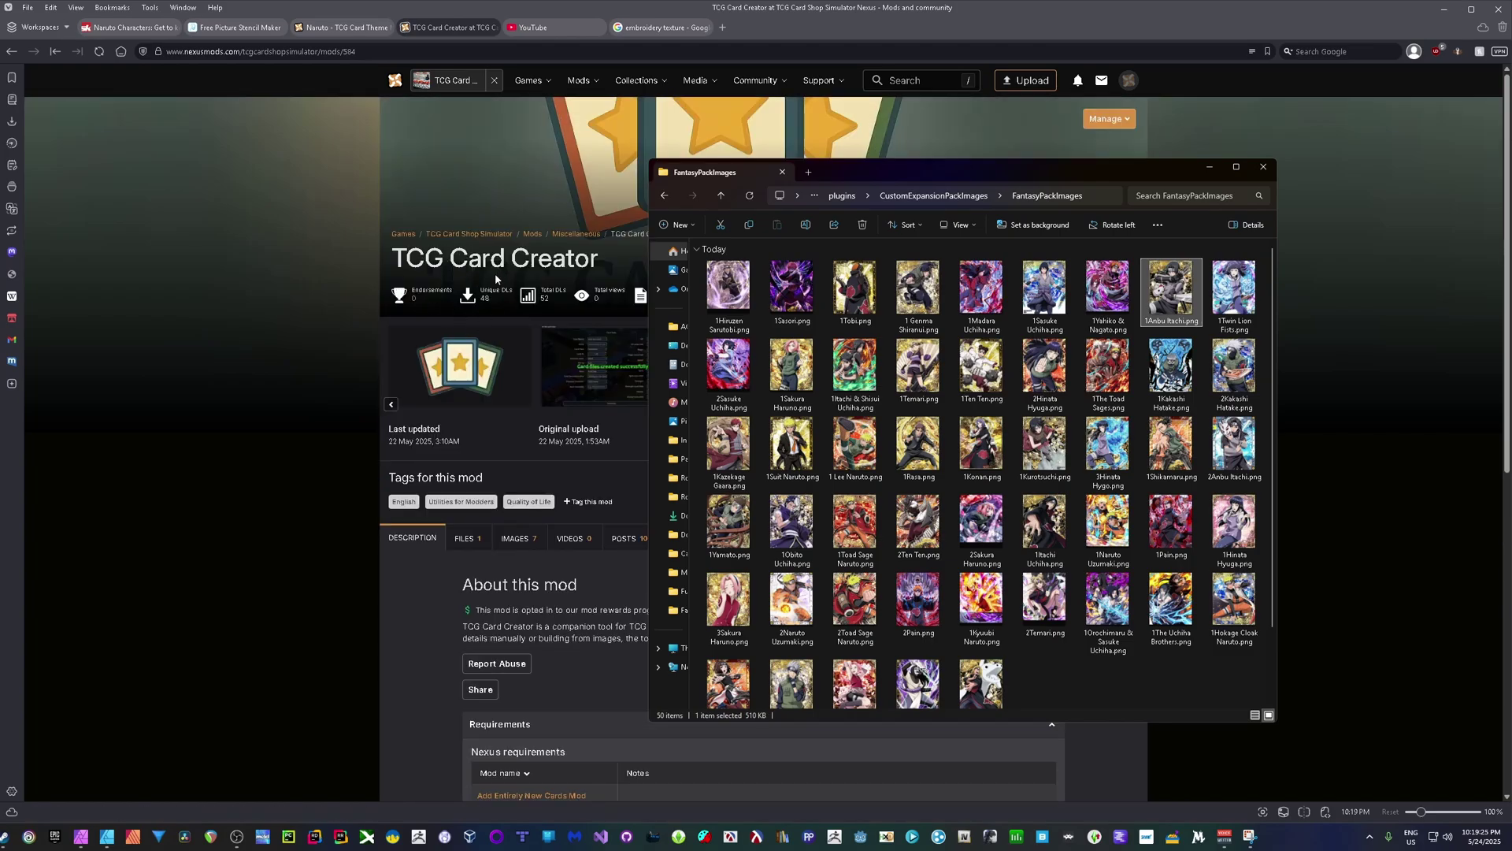
Step: Choose Use Images in the Create A Card dialog to build cards from existing images
scroll(494, 276, down, 3)
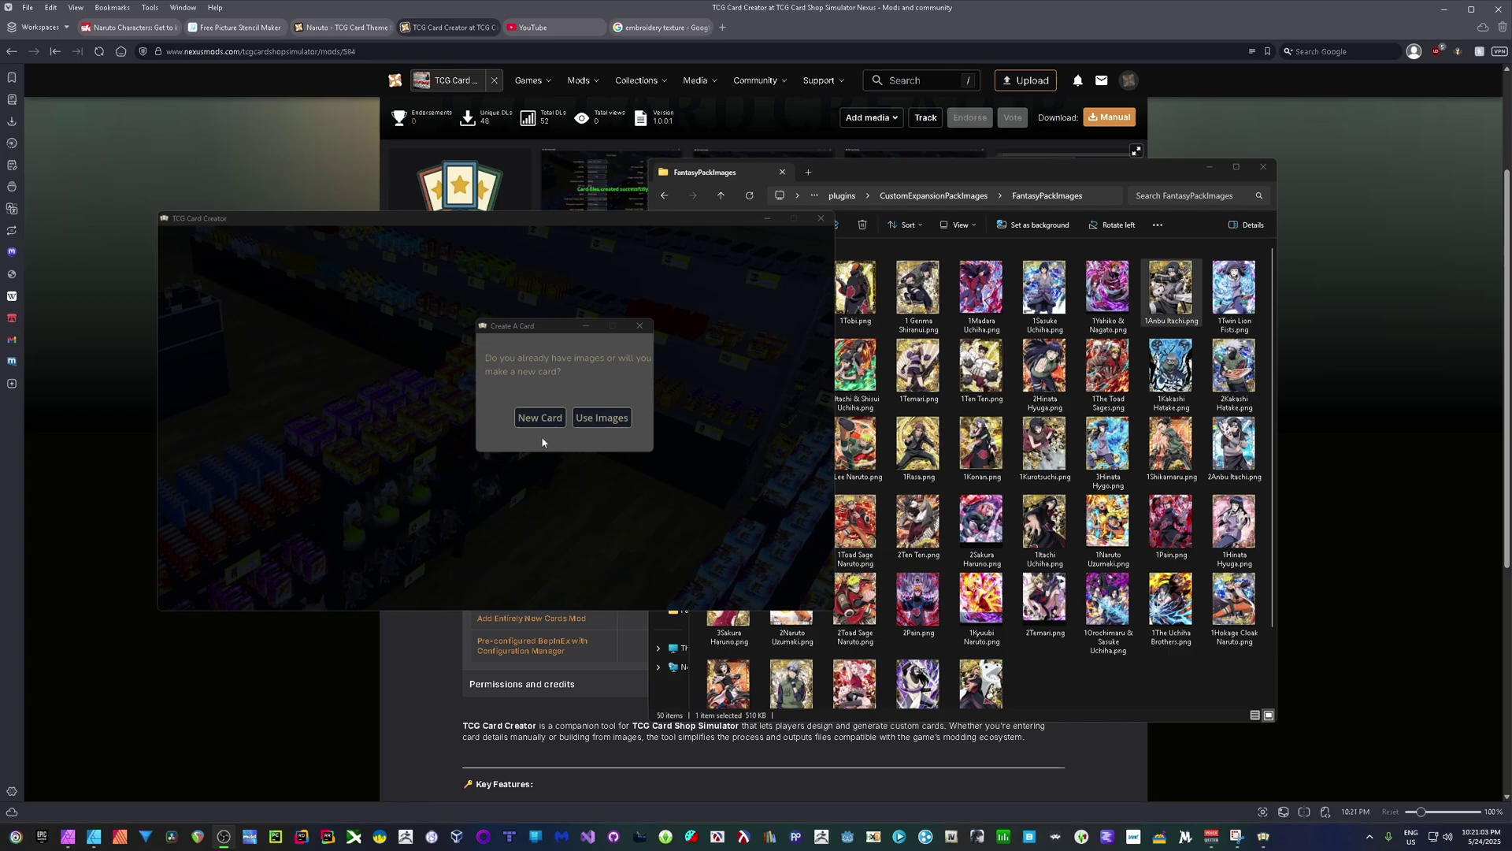
click(604, 423)
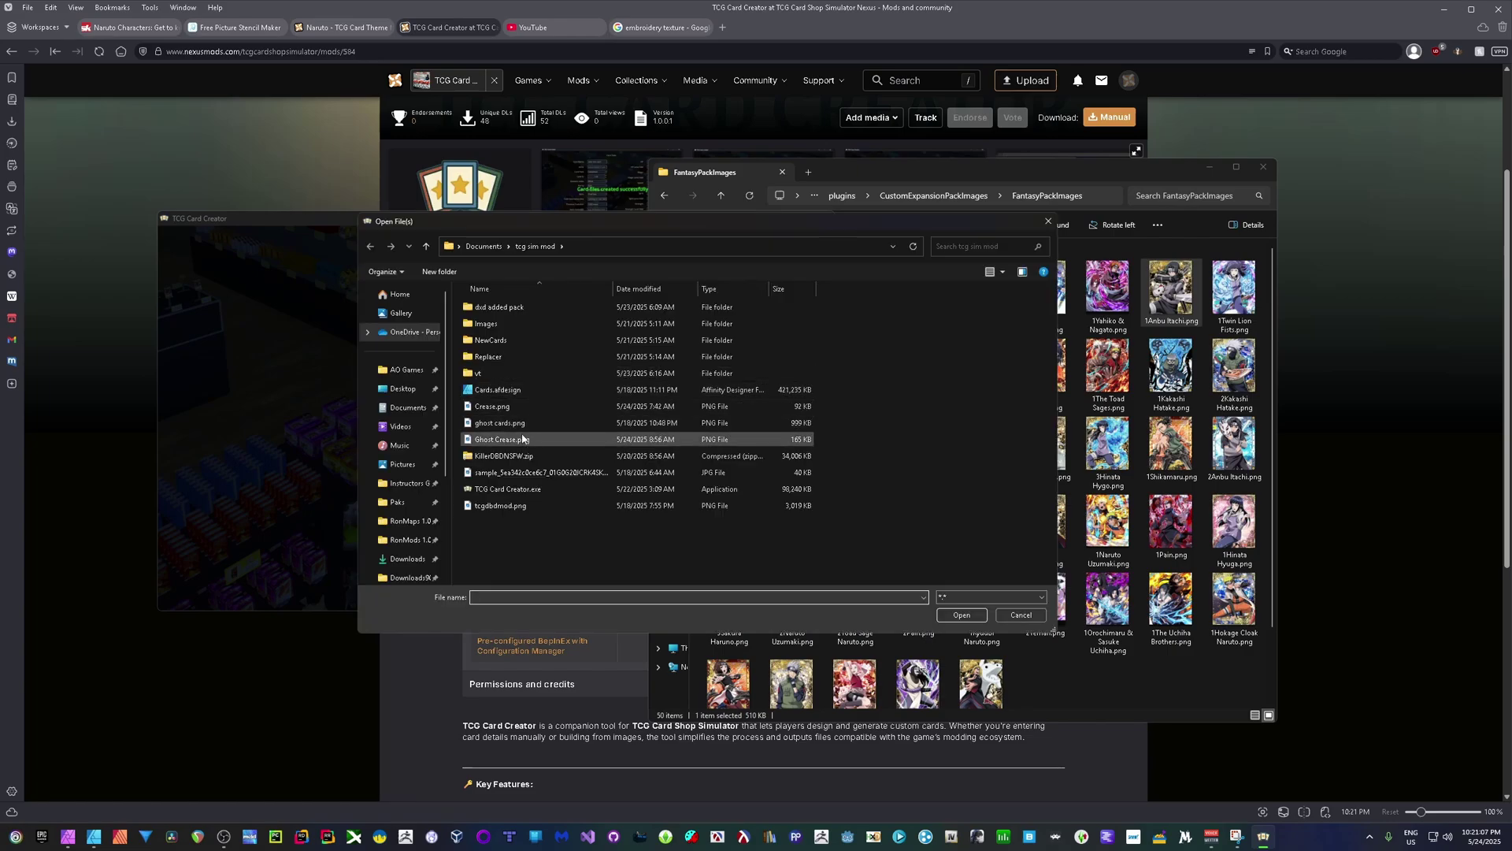
Step: Point the file picker at the FantasyPackImages folder by pasting its path
click(1091, 194)
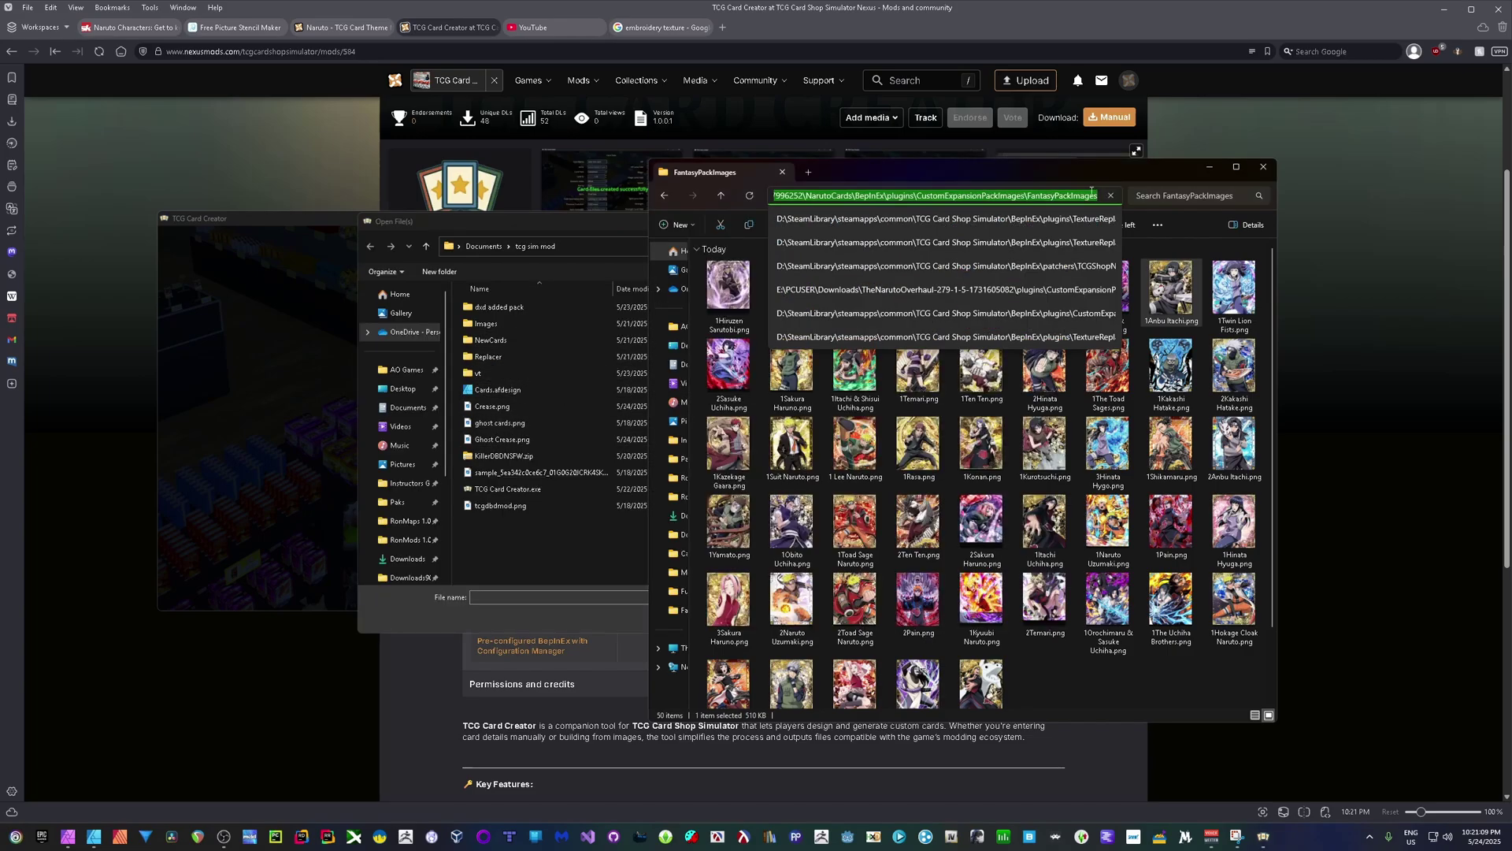
click(569, 246)
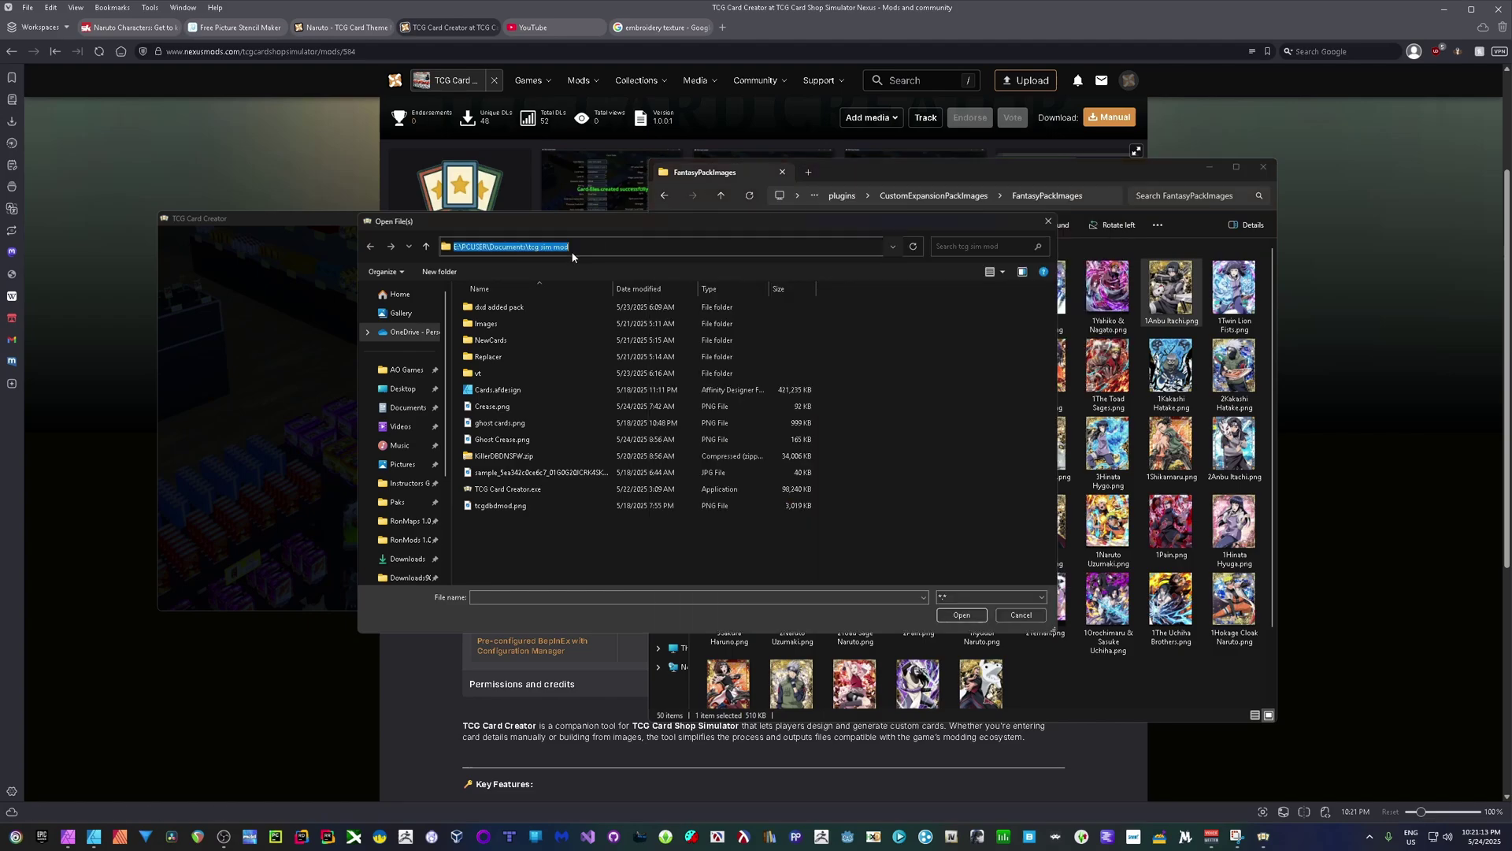
key(ctrl+v)
key(Return)
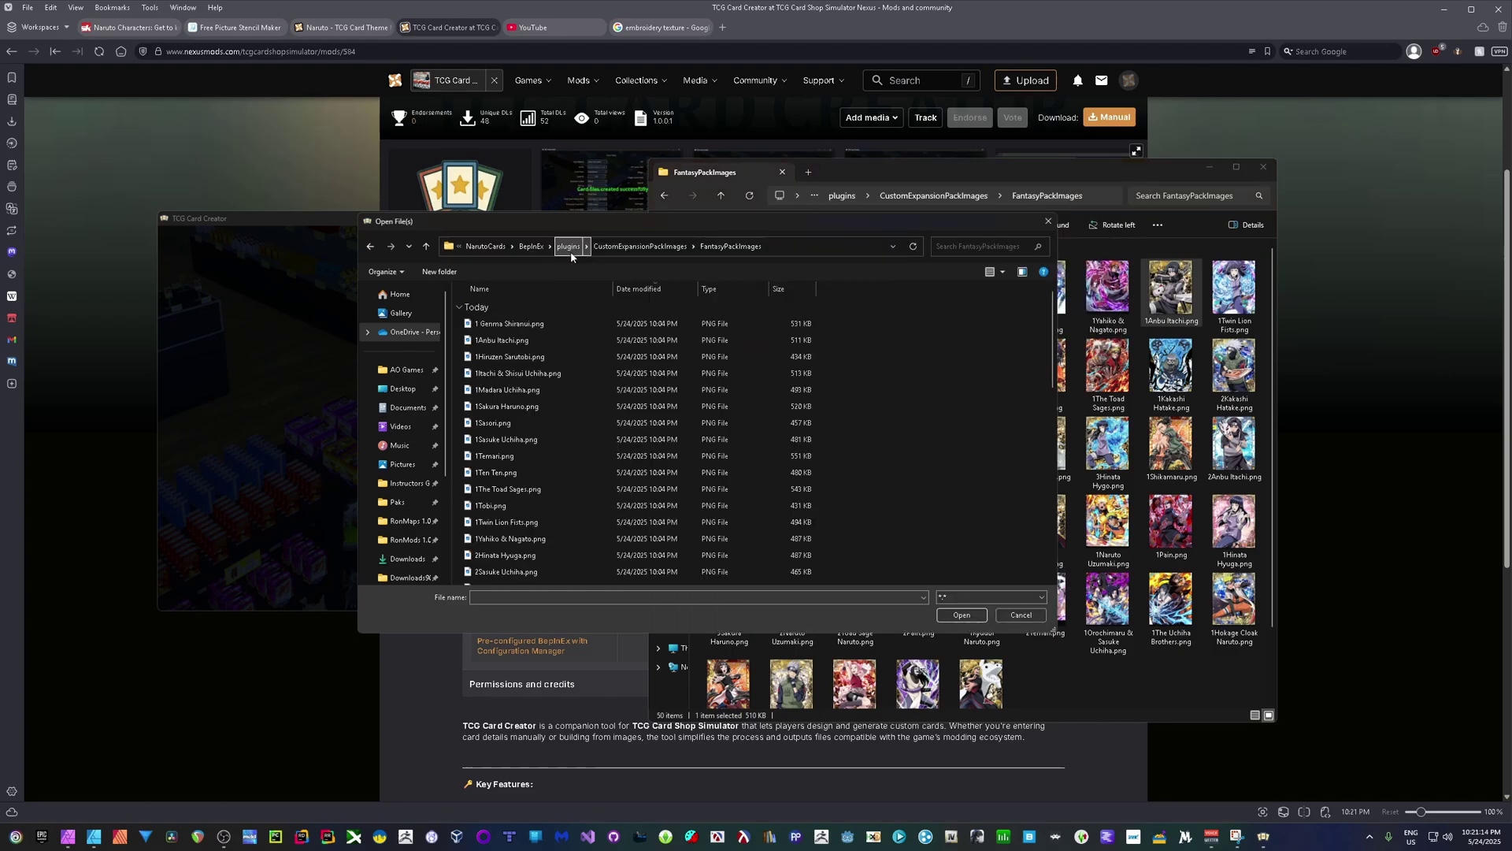
click(540, 342)
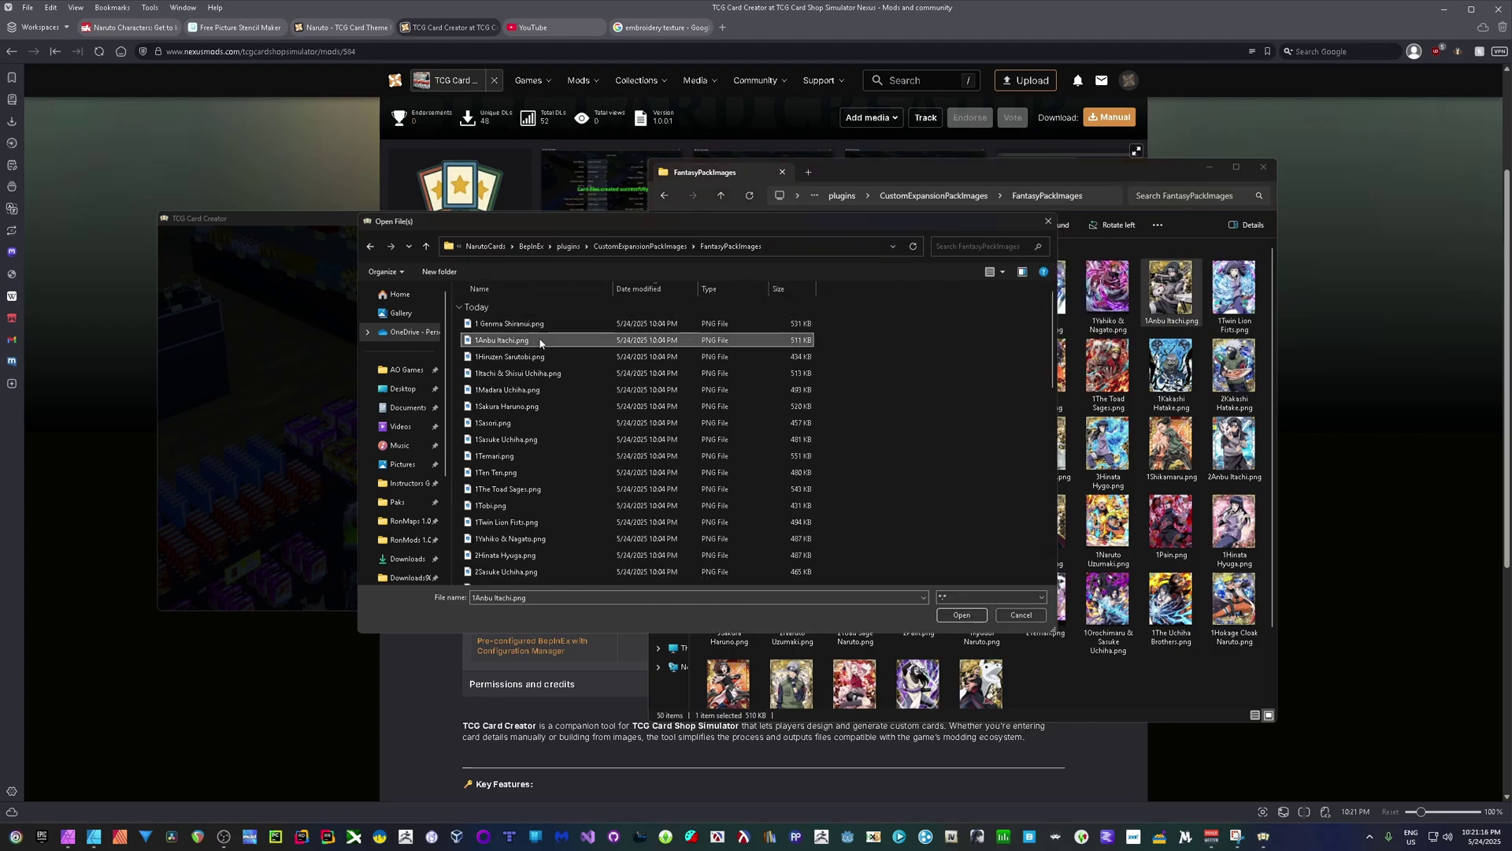
Step: Rename the '1 Genma Shiranui' image to 1Genma Shiranui, removing the space
click(908, 196)
click(716, 316)
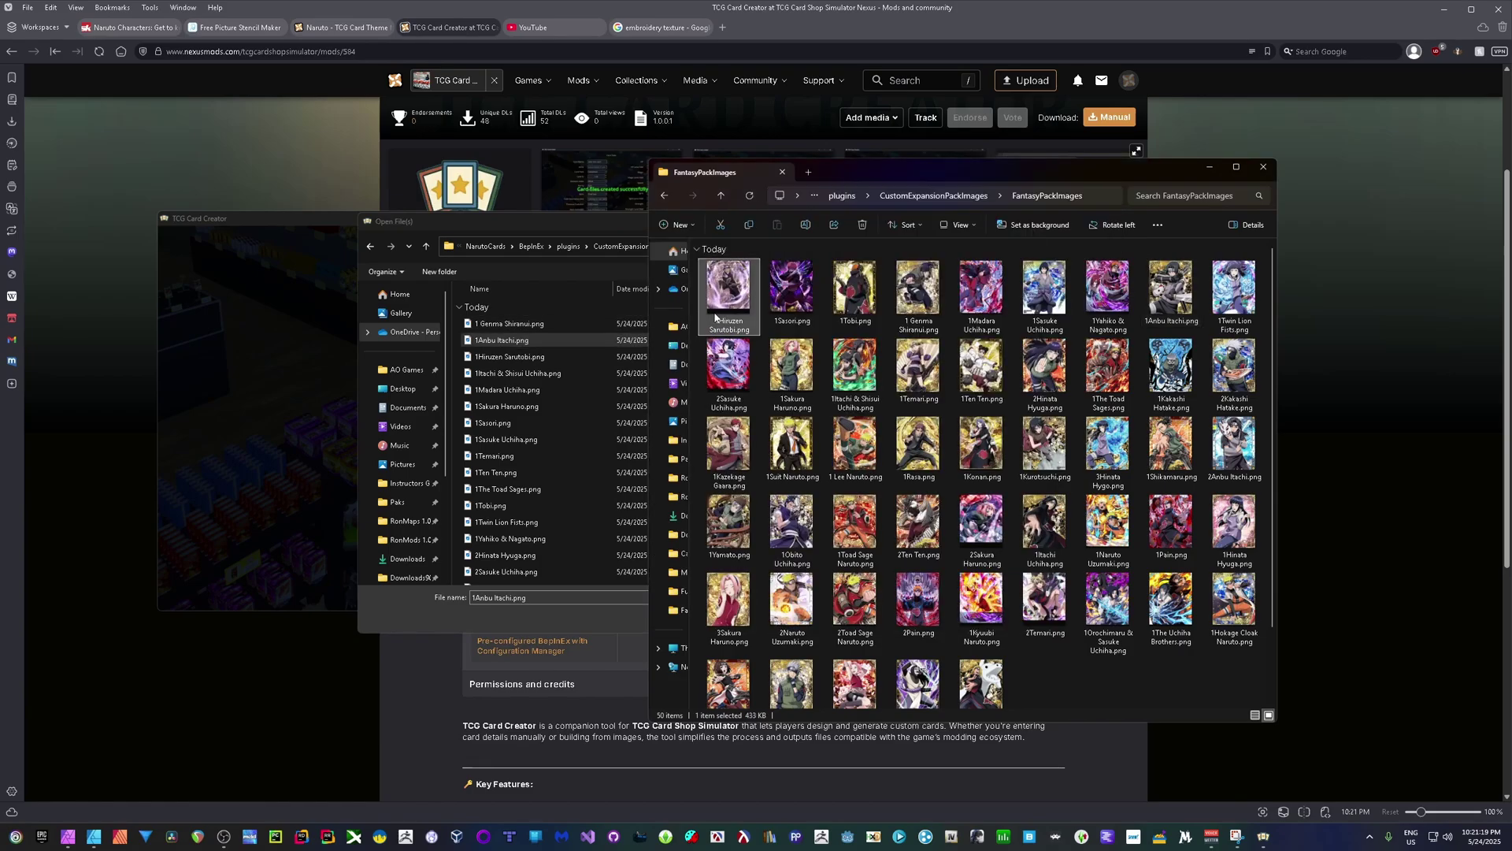
click(912, 321)
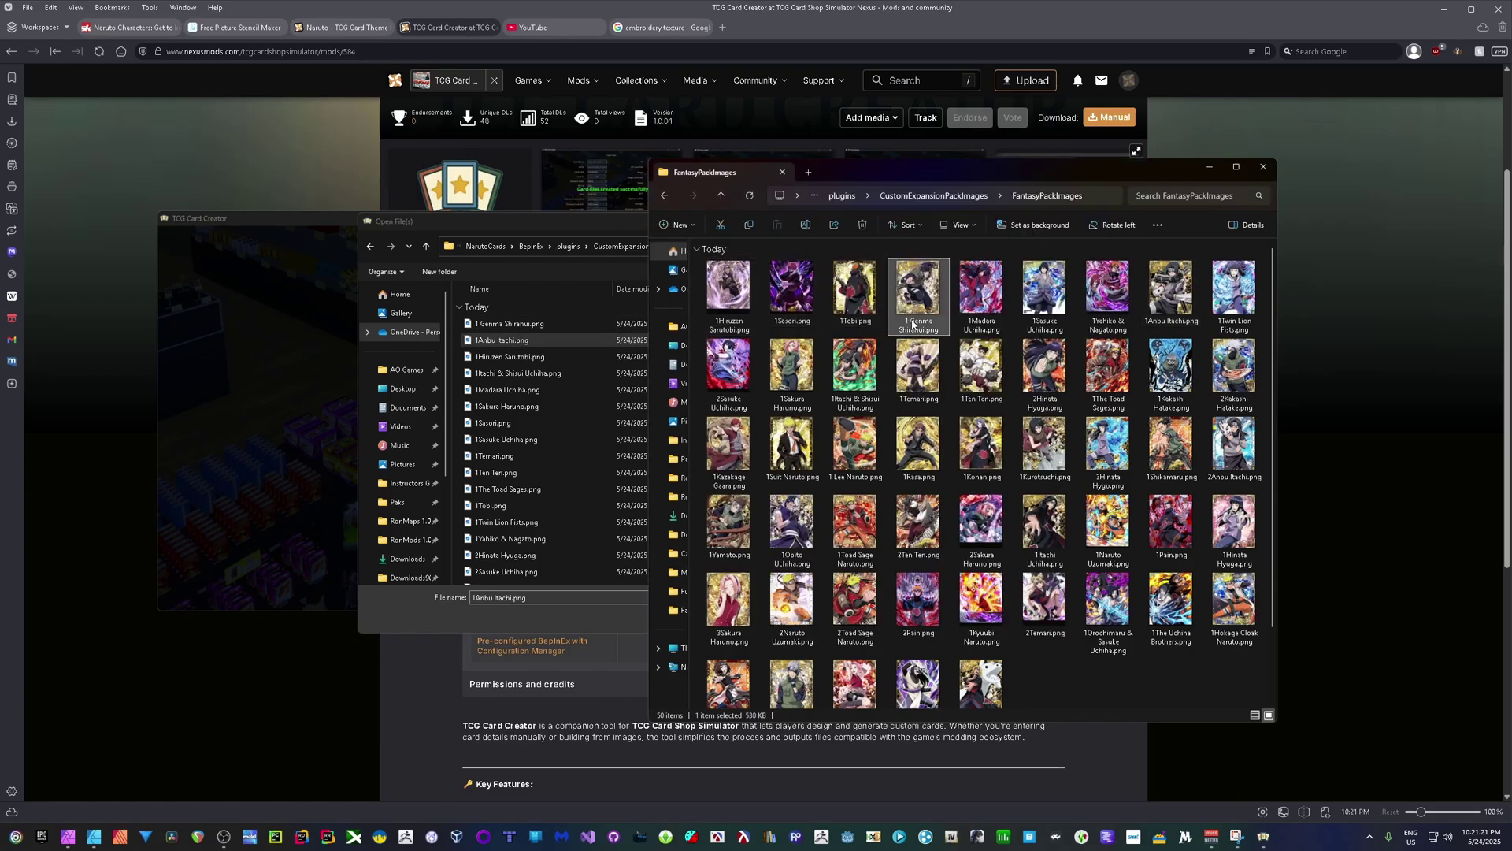
click(913, 323)
click(913, 323)
key(BackSpace)
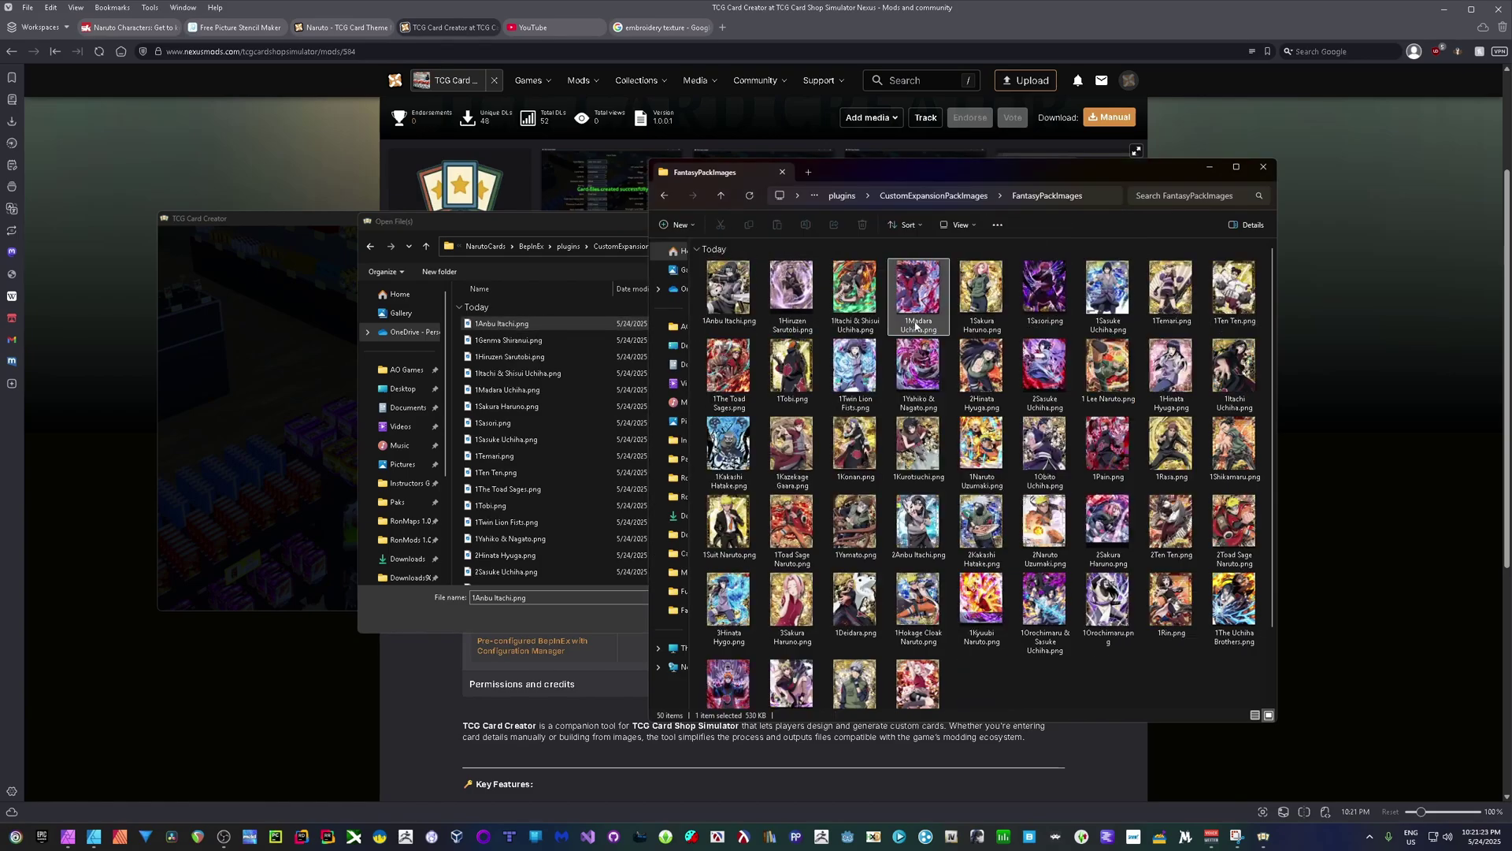
key(Return)
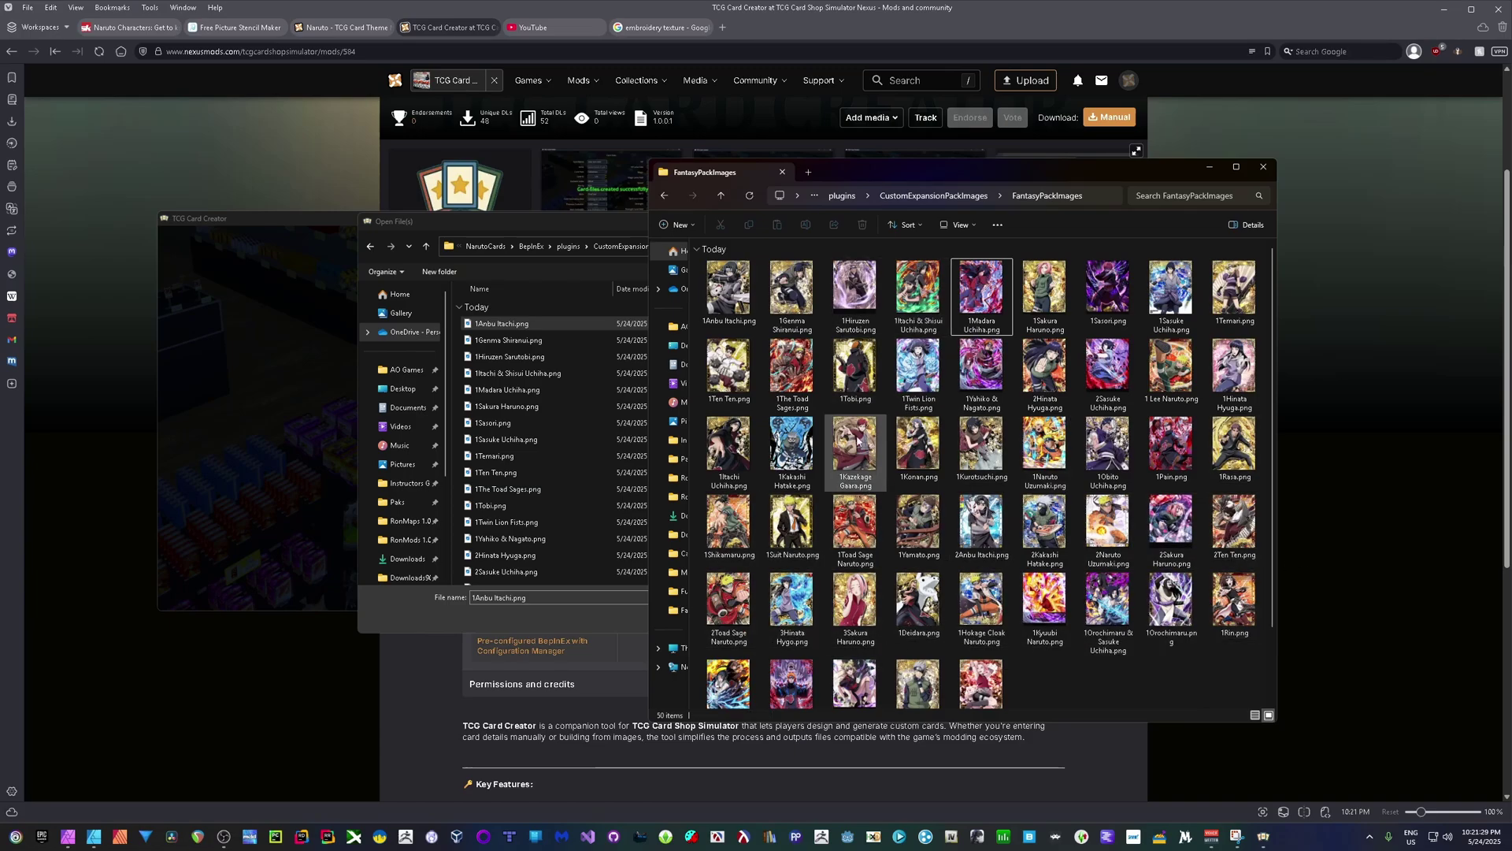
Step: Select all images in FantasyPackImages and load them into the card creator
click(551, 238)
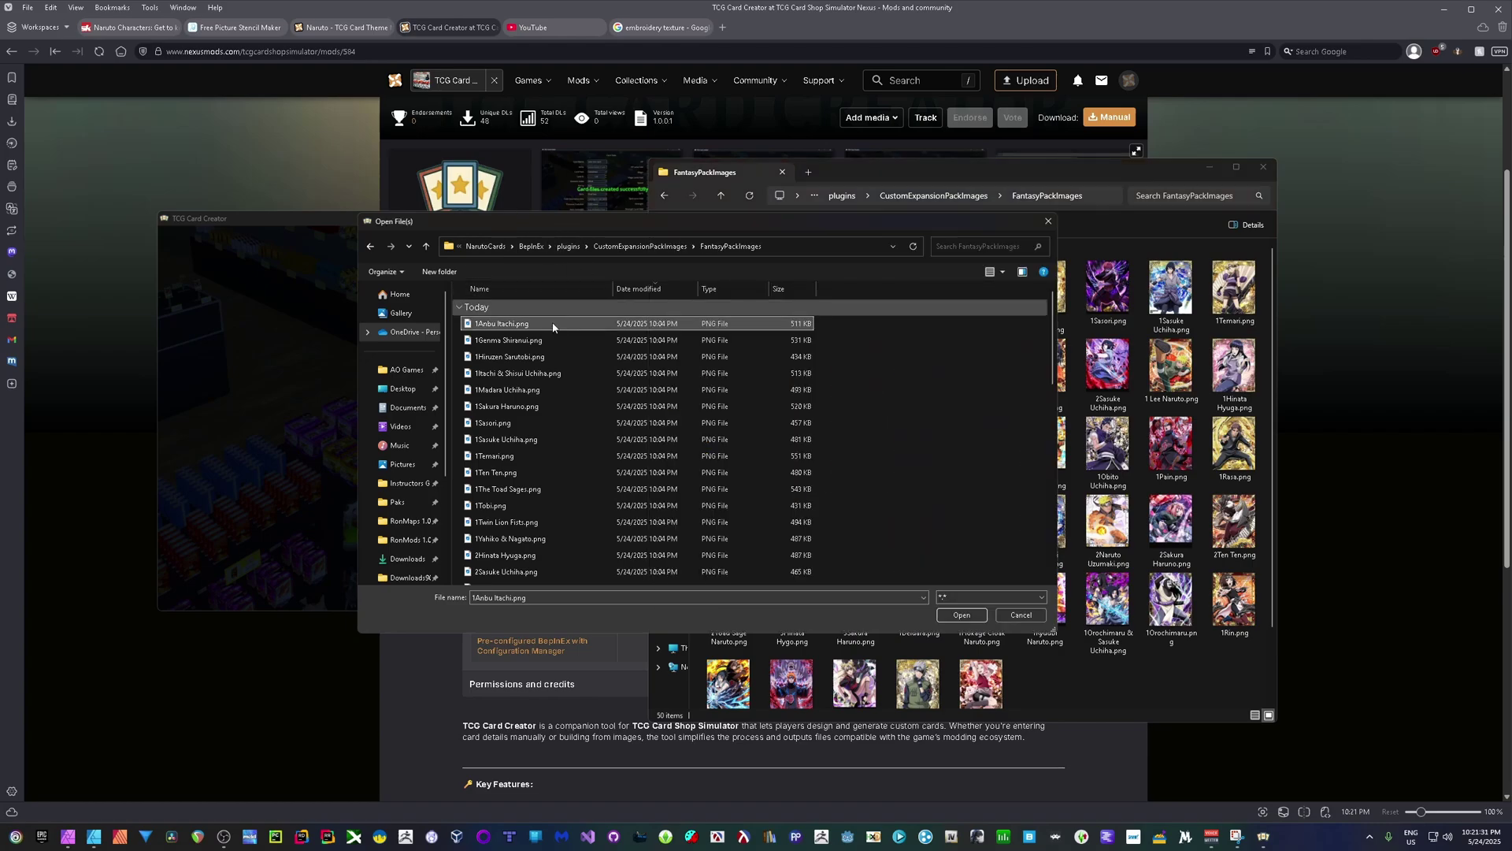
click(551, 372)
key(ctrl+a)
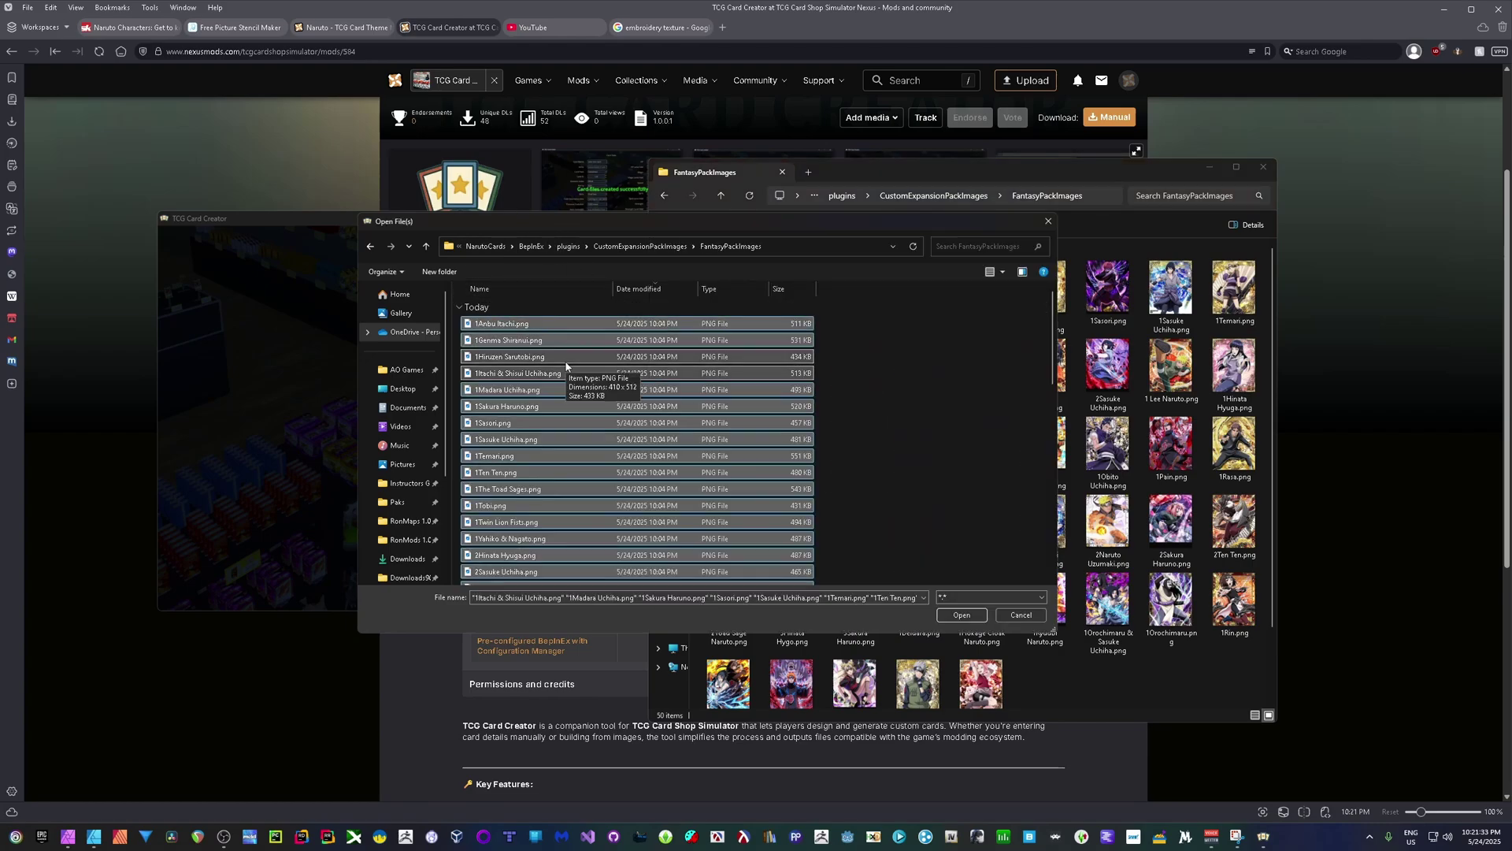
scroll(561, 473, down, 10)
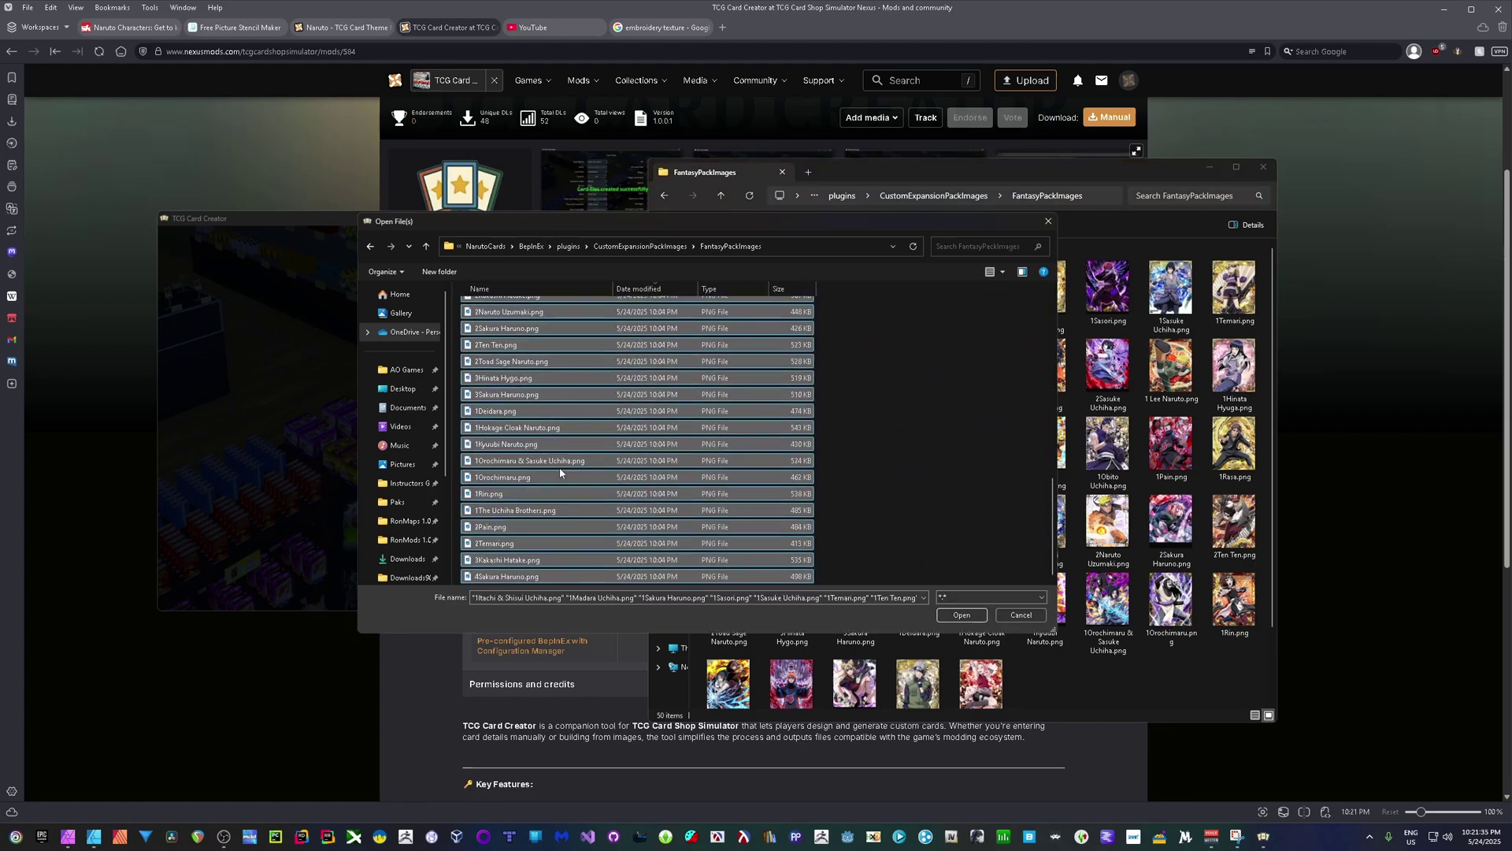
scroll(561, 473, up, 5)
click(962, 615)
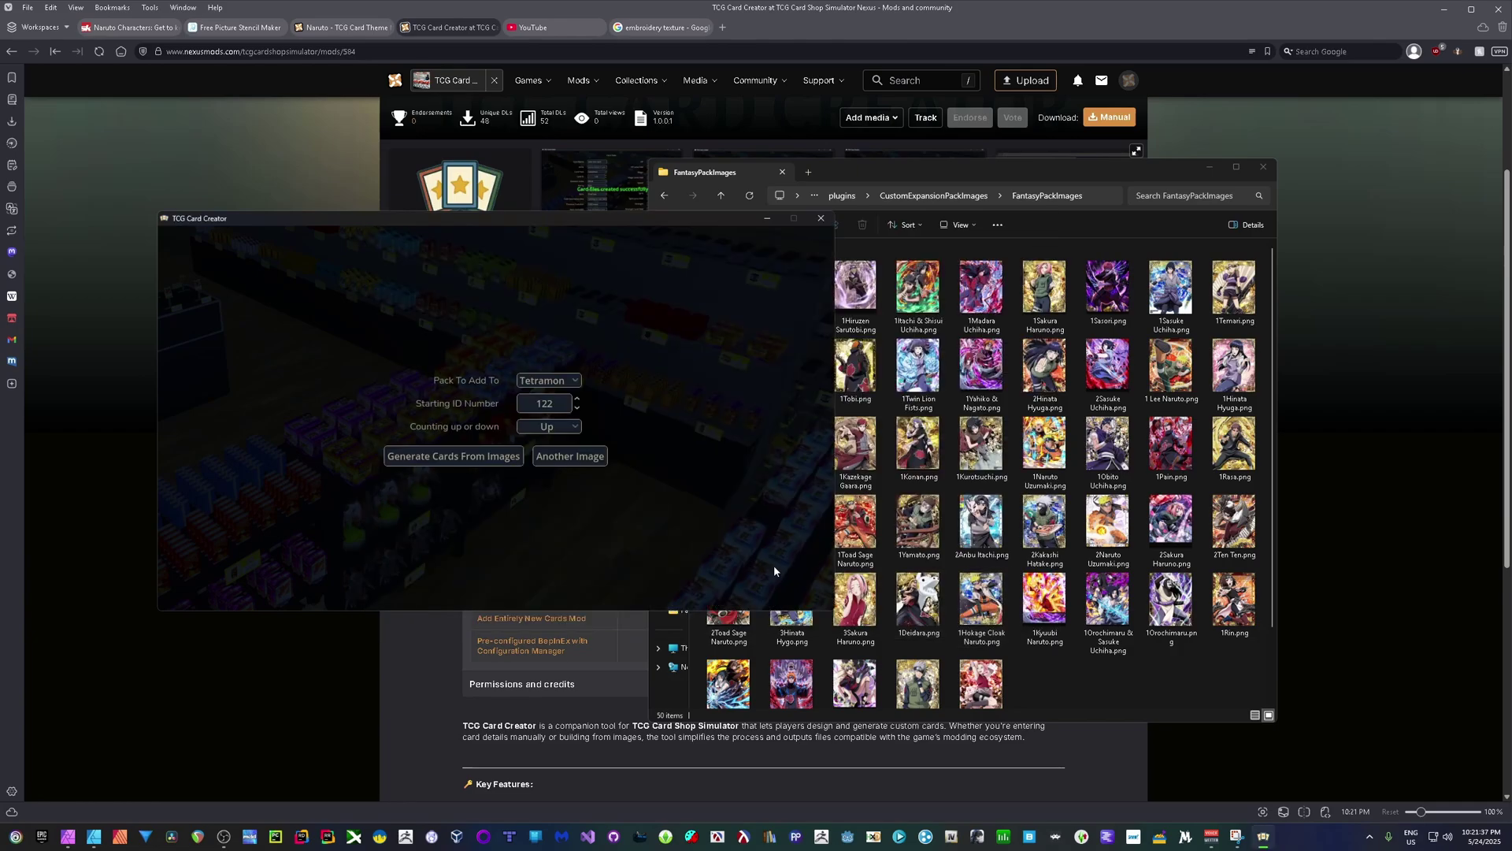
Step: Try the Megabot and Tetramon packs, then set the target pack to CatJob (starting ID 3040)
click(565, 383)
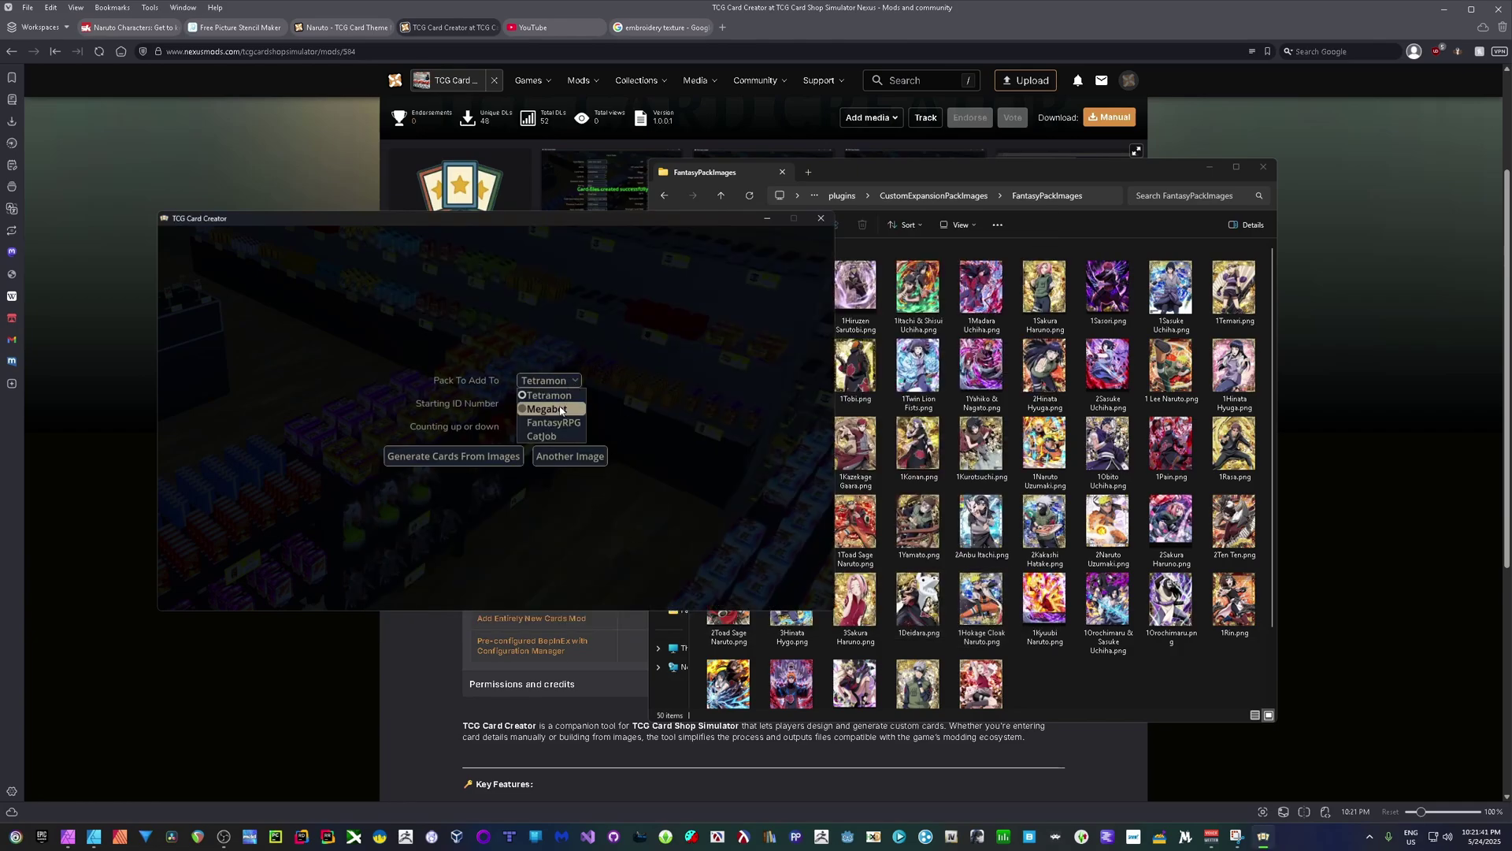
click(566, 403)
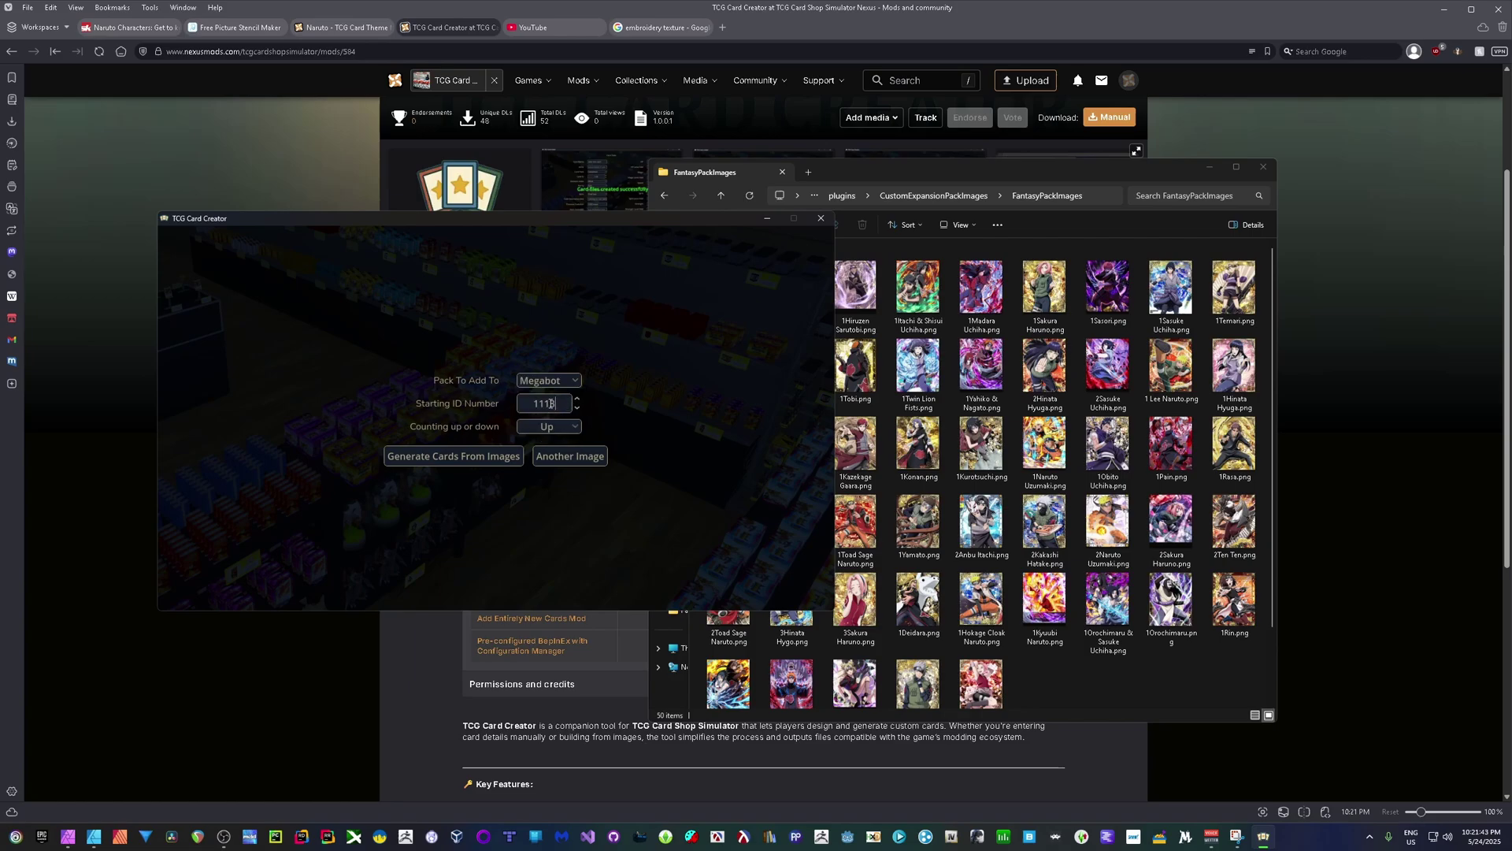
double_click(547, 405)
key(ctrl+z)
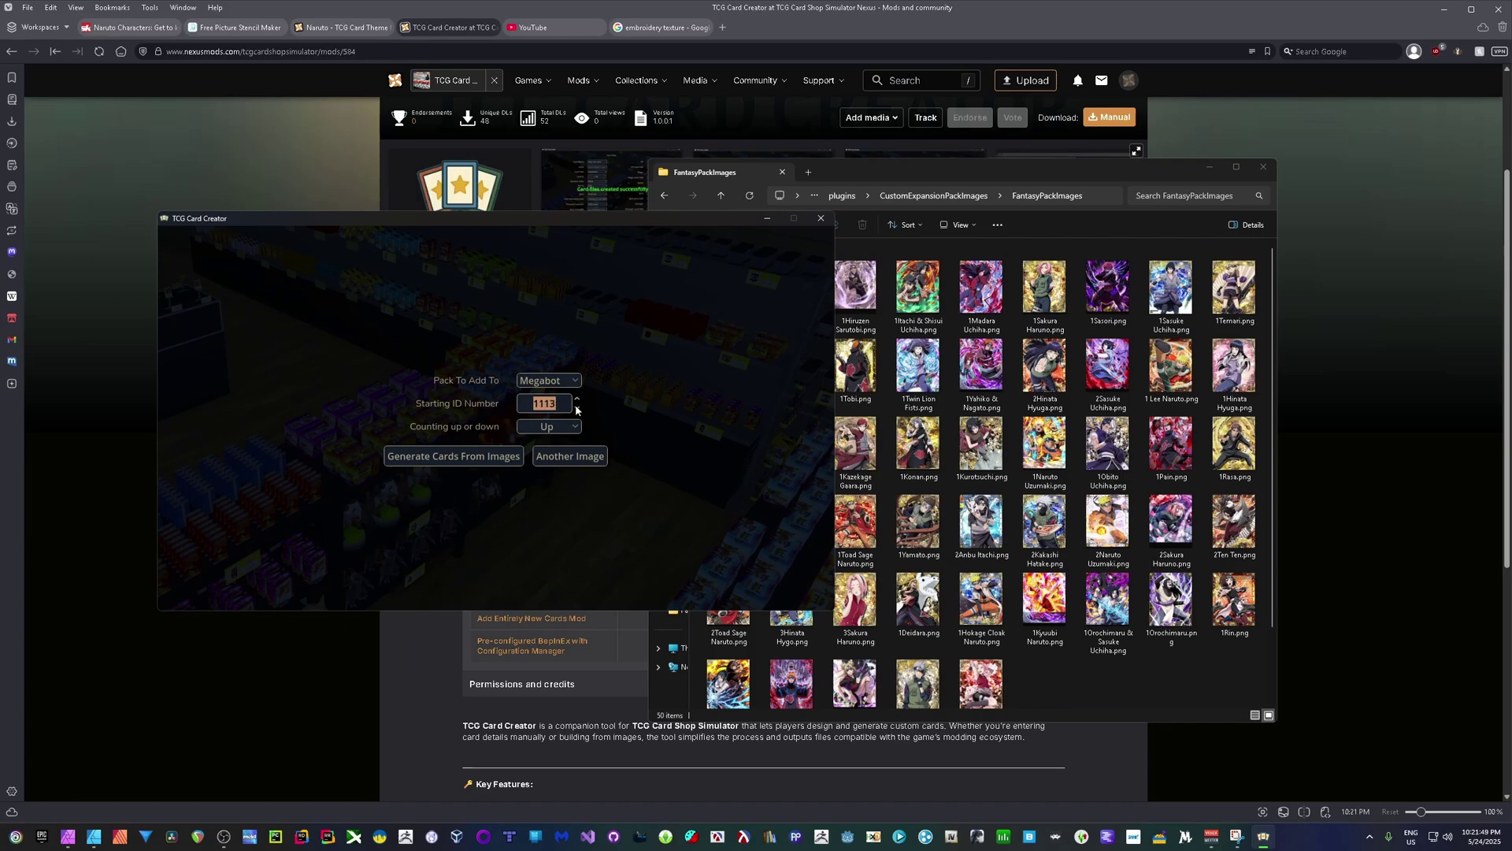
click(573, 380)
click(551, 399)
text(996)
key(BackSpace)
text(8)
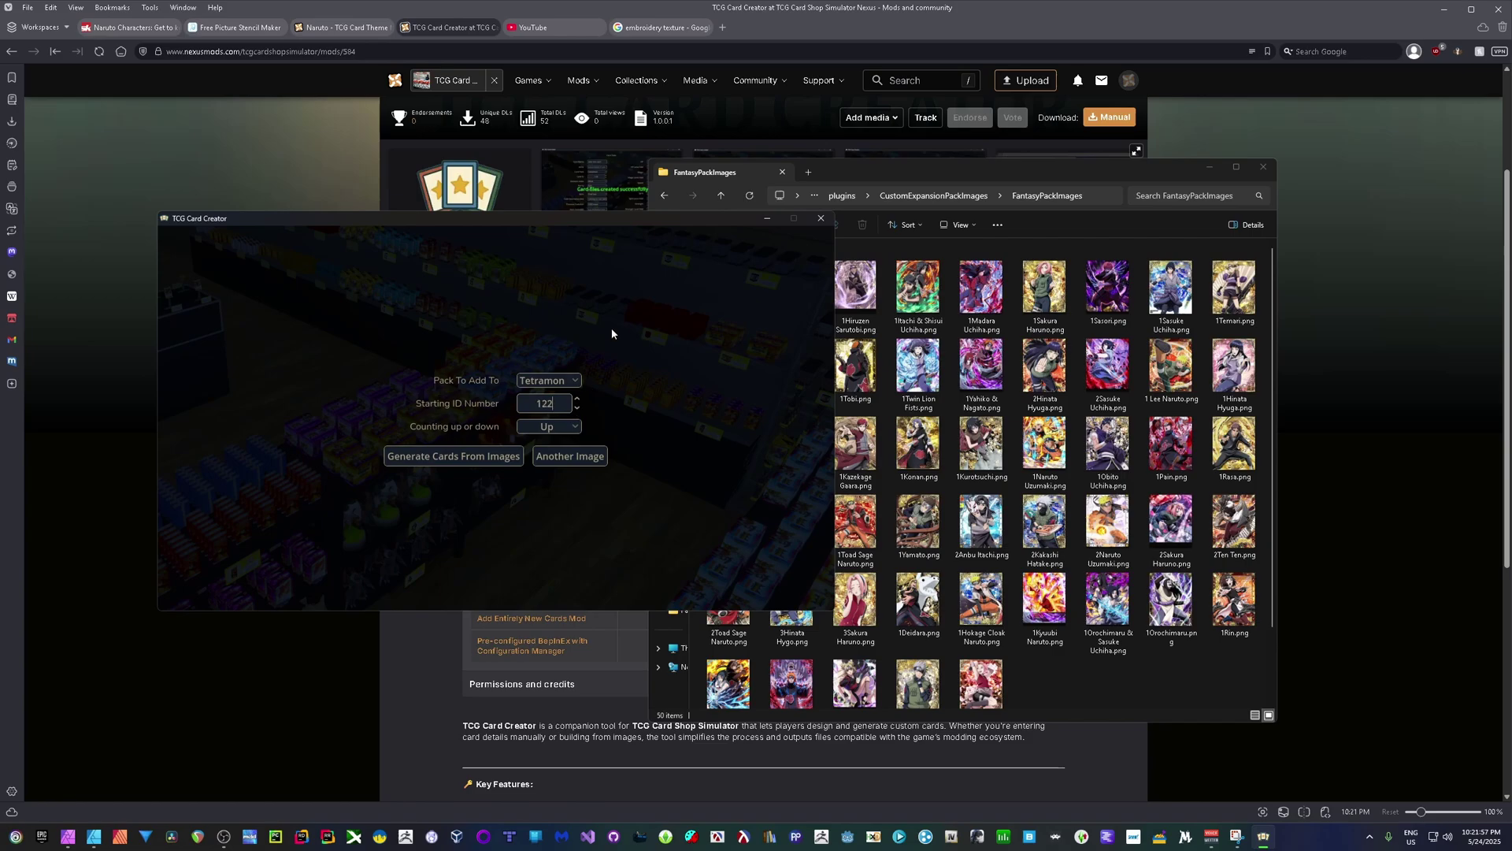
click(573, 381)
click(554, 438)
Step: Replace the starting ID 3040 with 3123
key(alt+Tab)
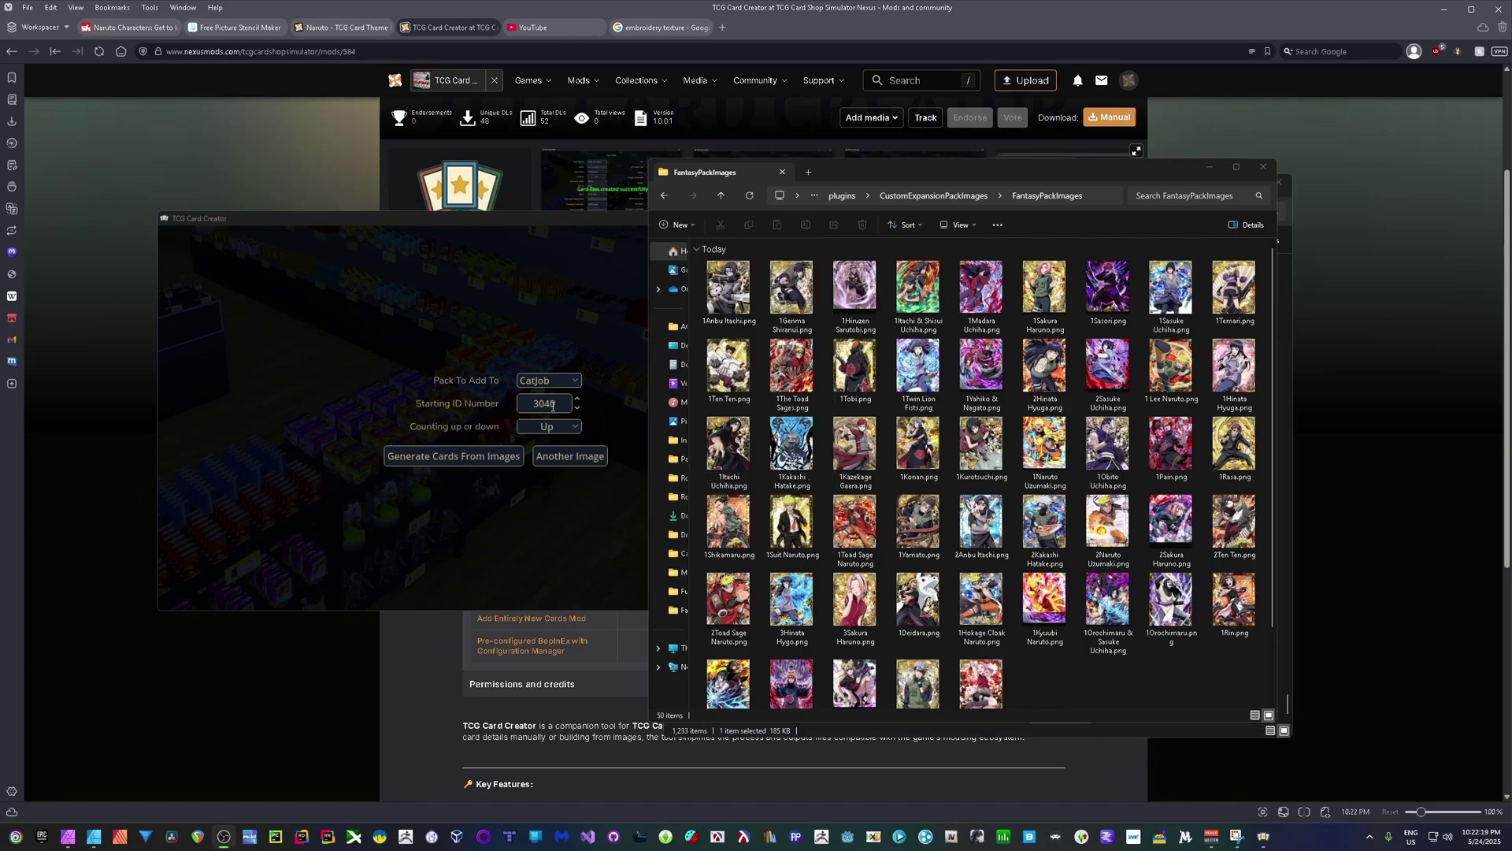
click(556, 403)
drag(555, 403, 518, 402)
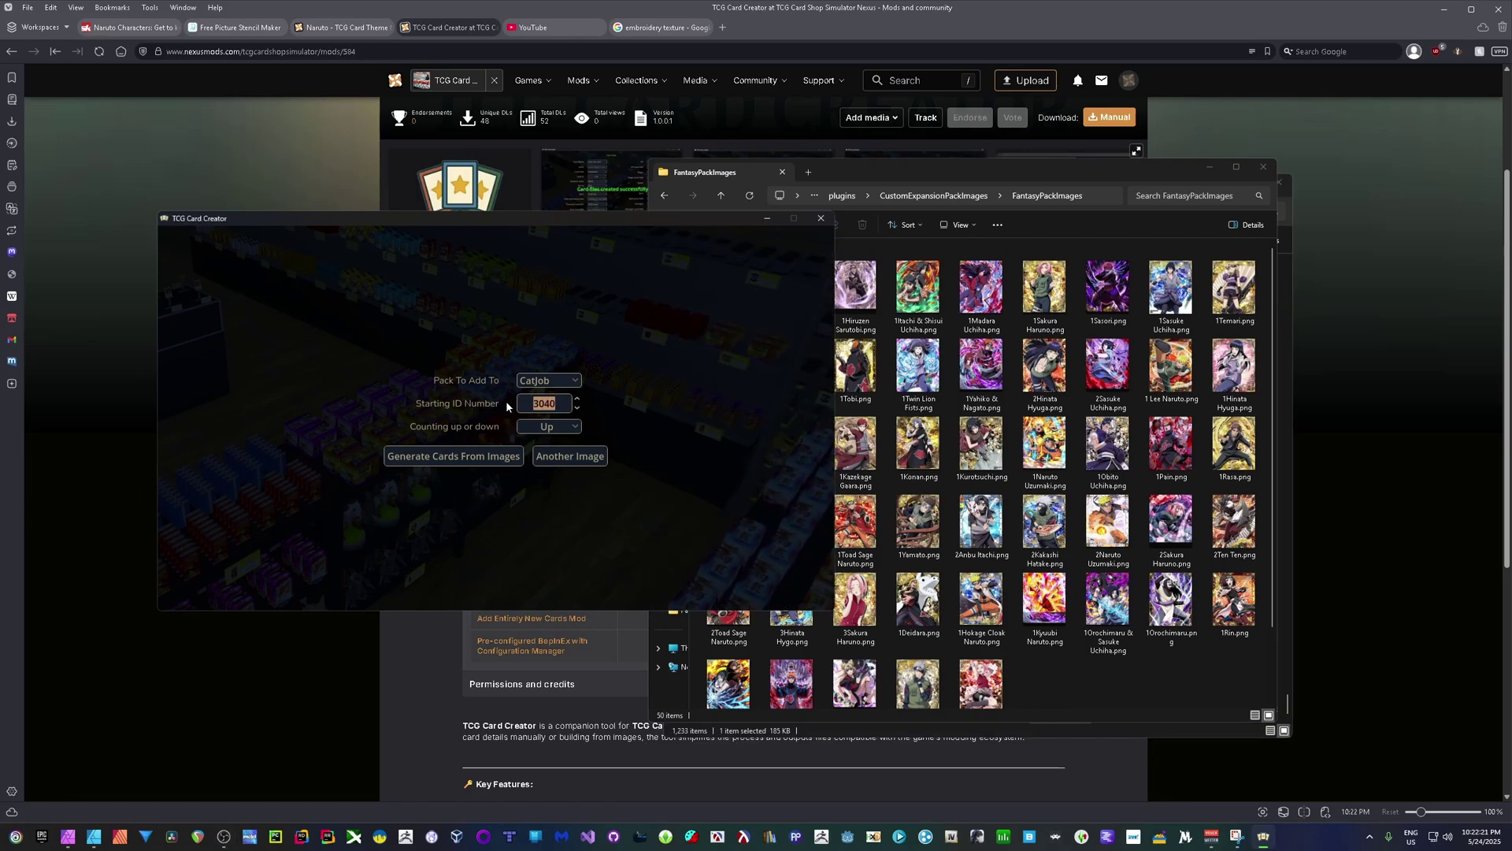
text(3123)
Step: Try a starting ID of 3998 with numbering counting Down
key(ctrl+a)
text(3998)
key(Tab)
key(alt+Down)
key(Down)
key(Return)
Step: Revert the starting ID to 3040 and set counting back to Up
drag(560, 402, 497, 405)
text(3040)
click(549, 426)
click(551, 441)
Step: Set the starting ID to 3123 and generate the card files from images
double_click(556, 400)
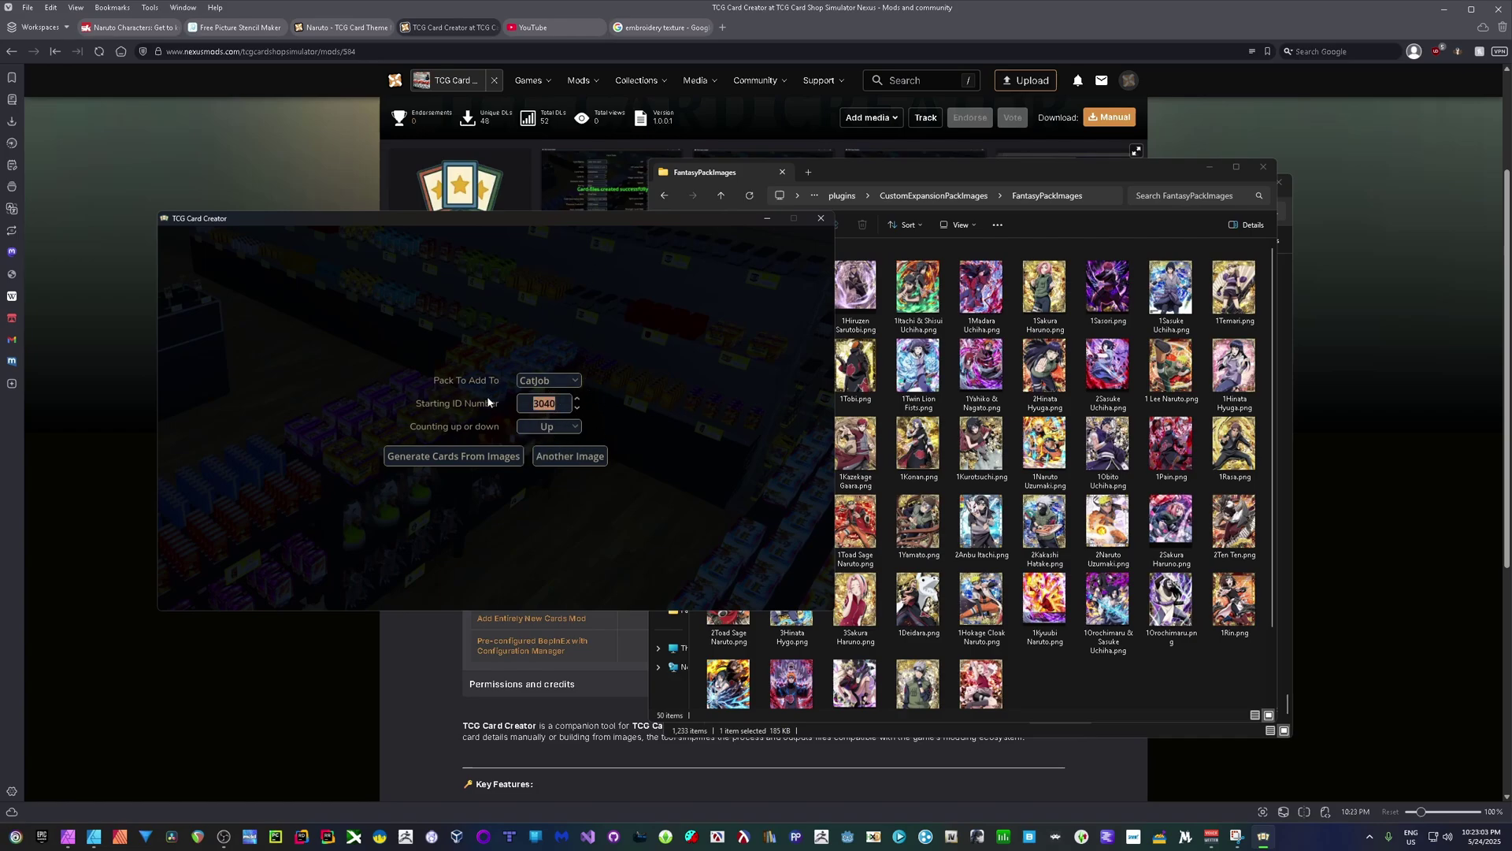
text(3123)
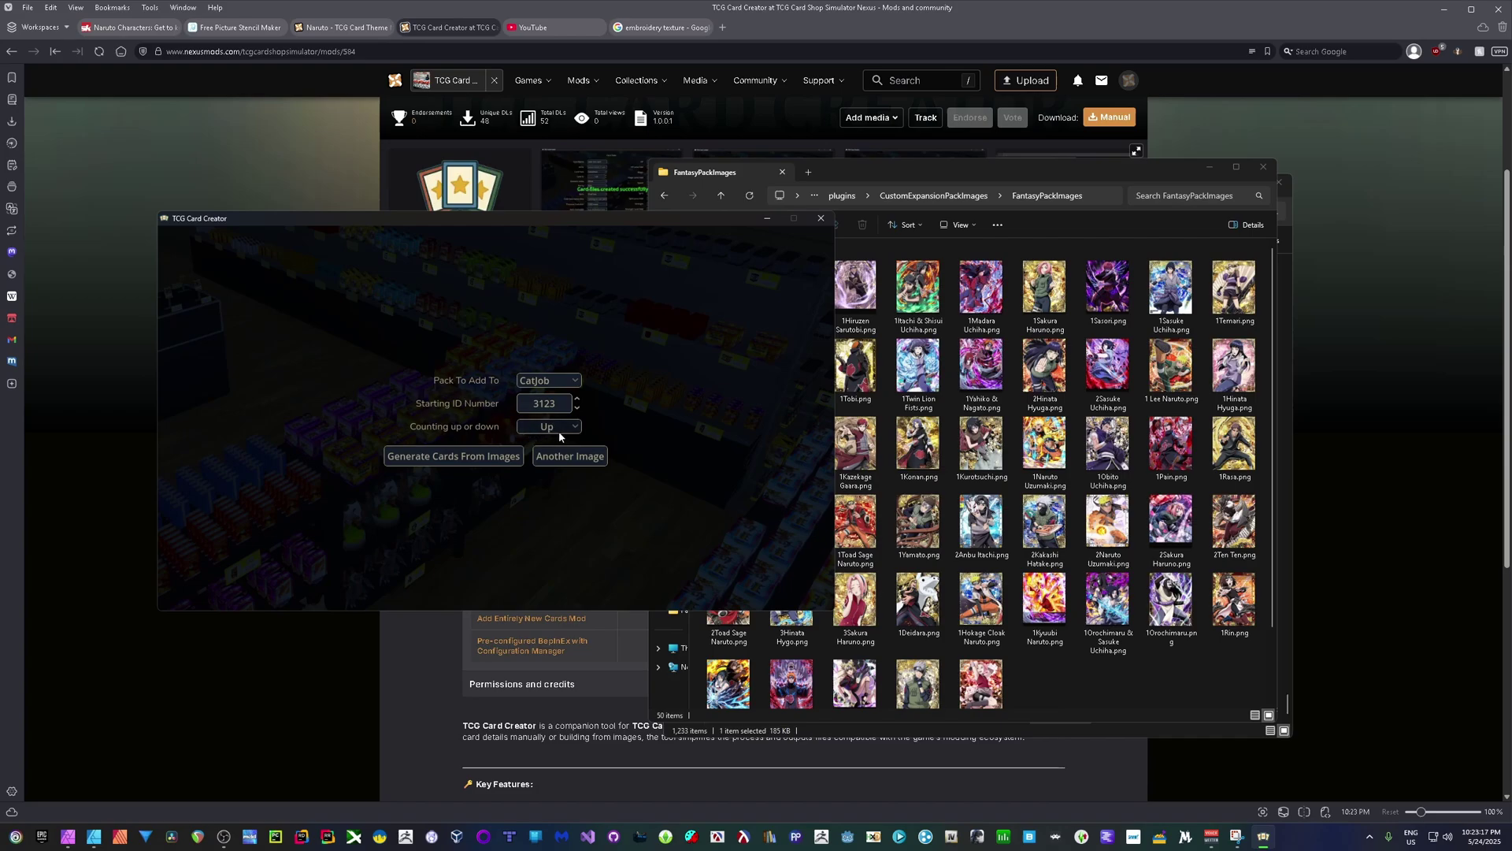
click(479, 458)
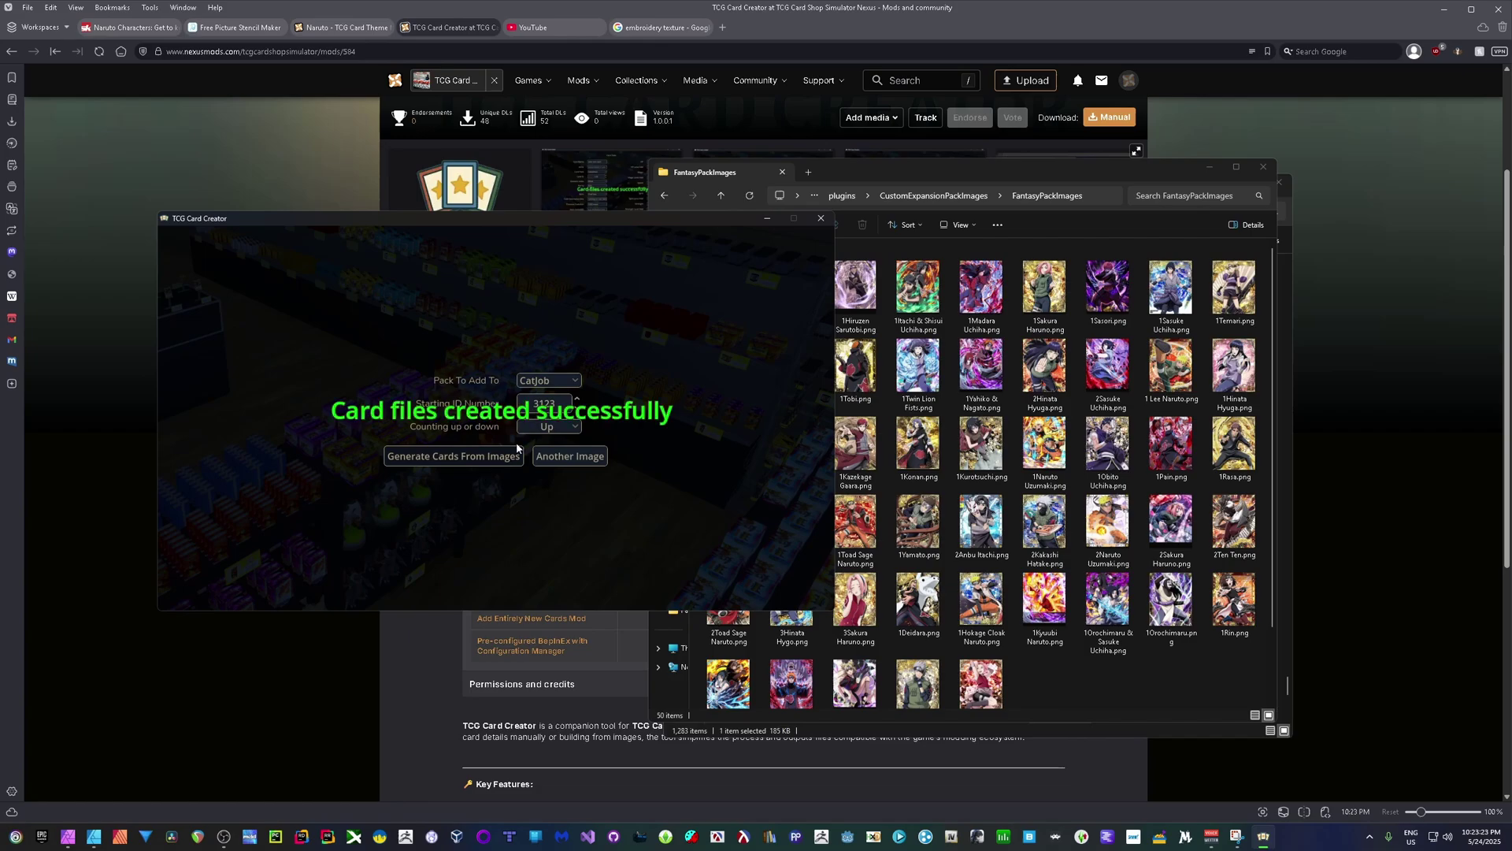
Step: Bring the MonsterImages window forward and select 3123Anbu Itachi.png
drag(958, 172, 974, 222)
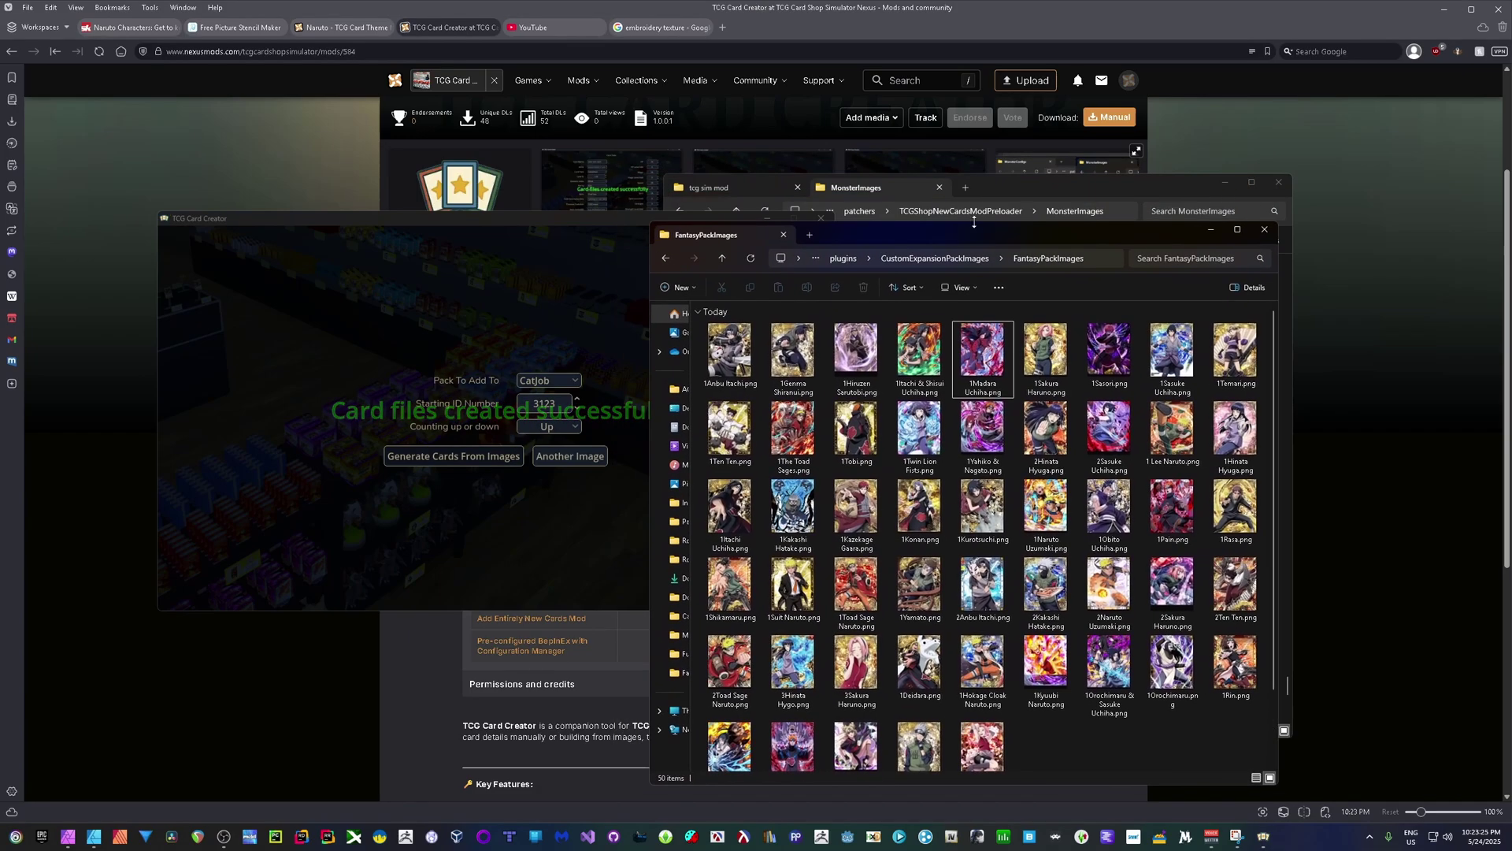
click(1032, 181)
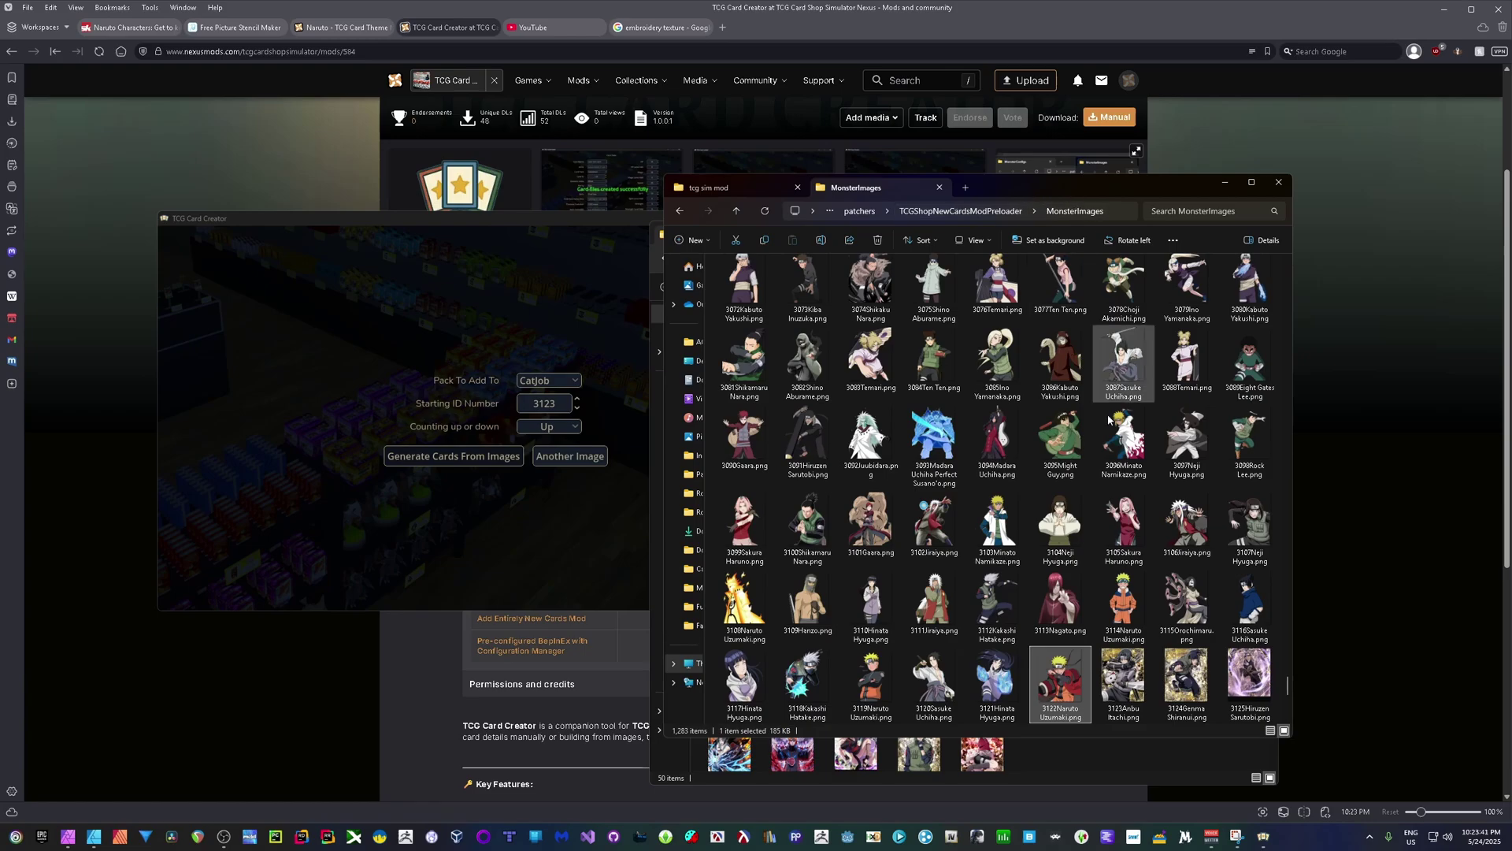
scroll(1070, 628, down, 3)
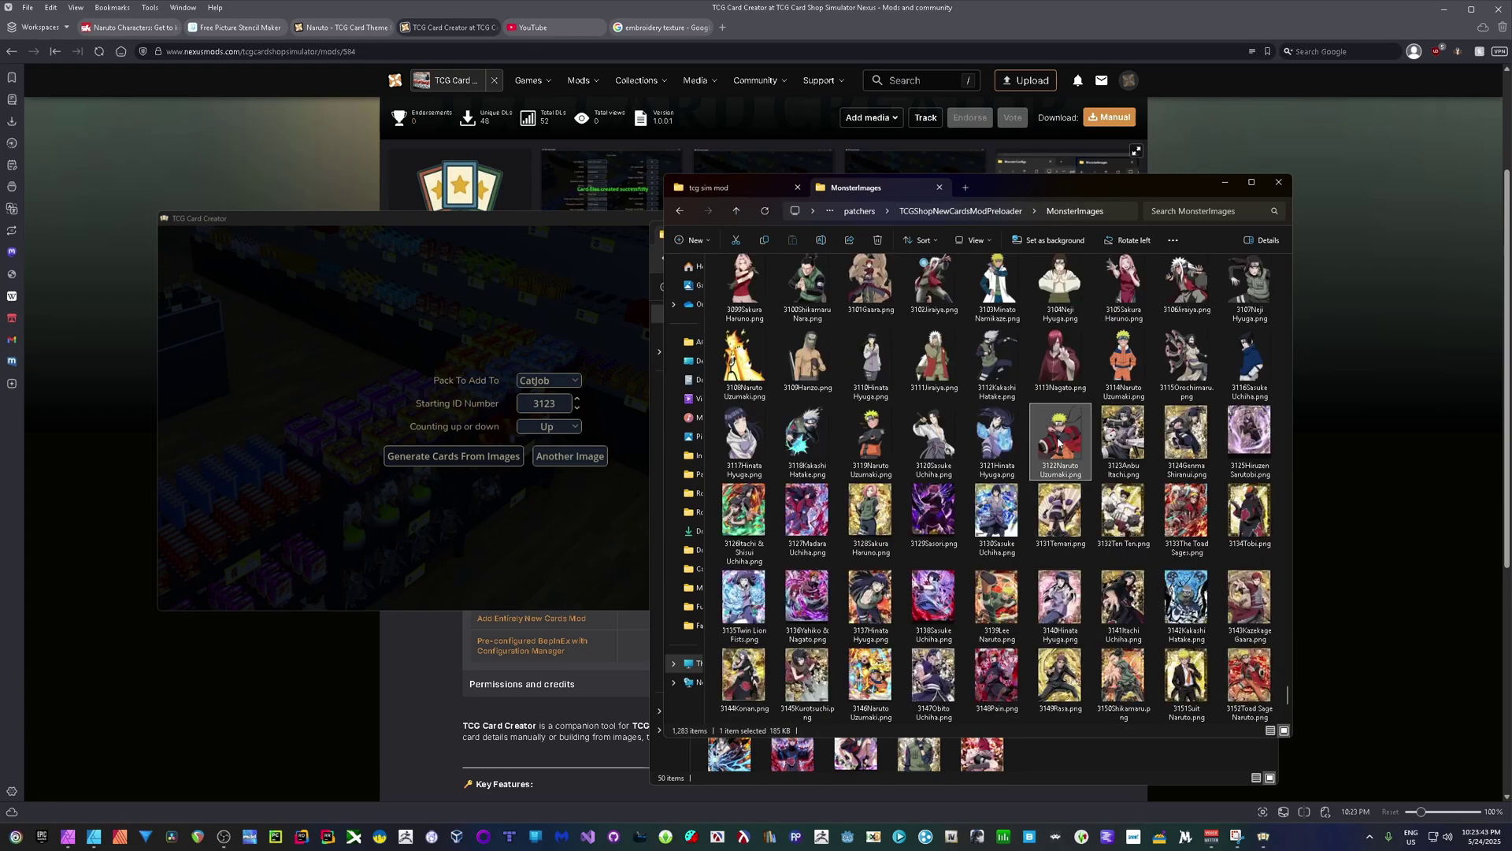
scroll(1118, 339, down, 3)
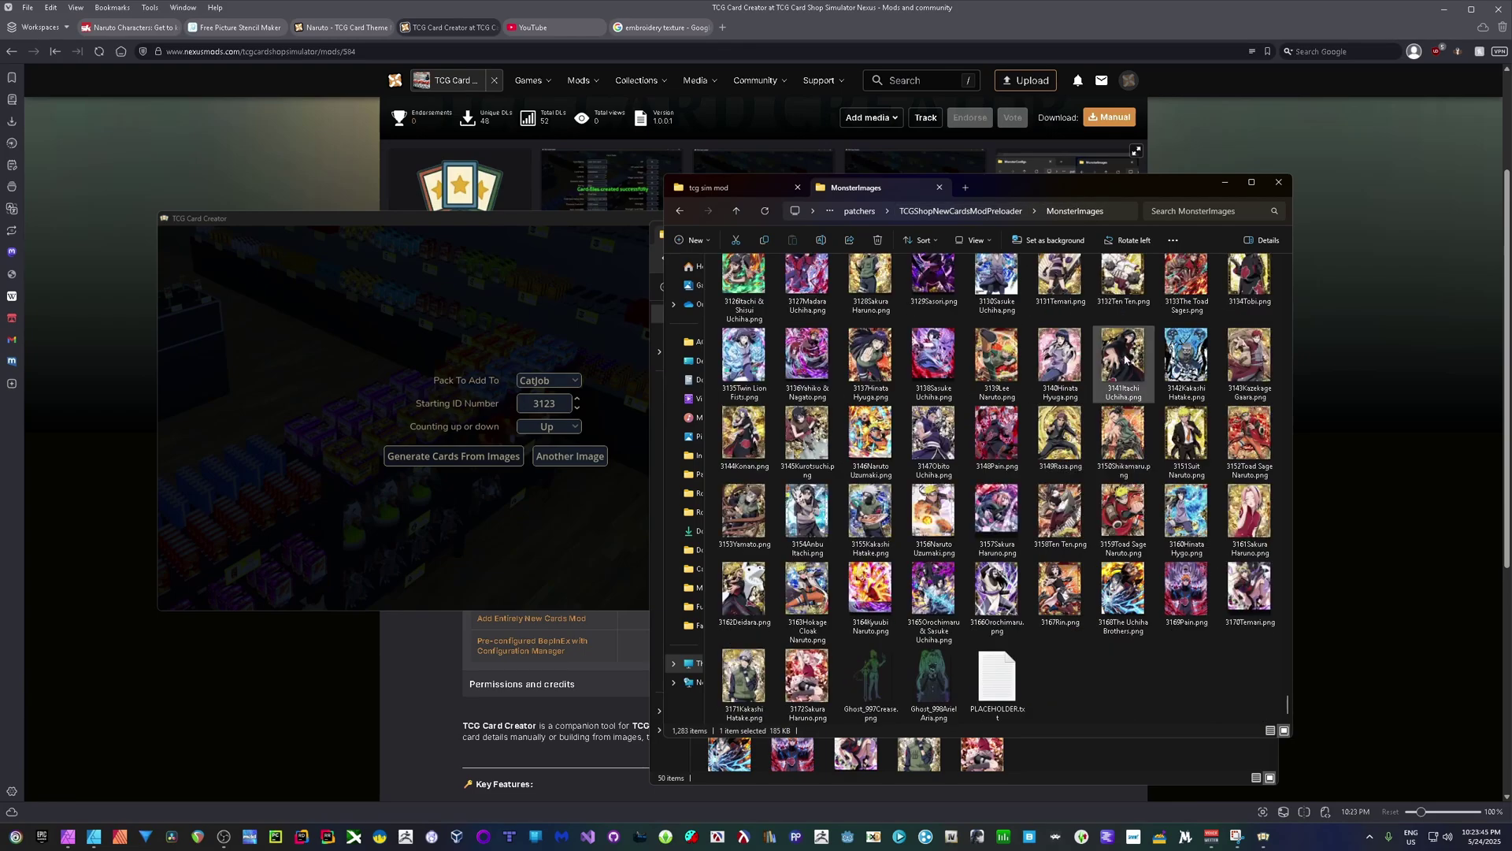
scroll(1118, 346, up, 2)
click(1121, 372)
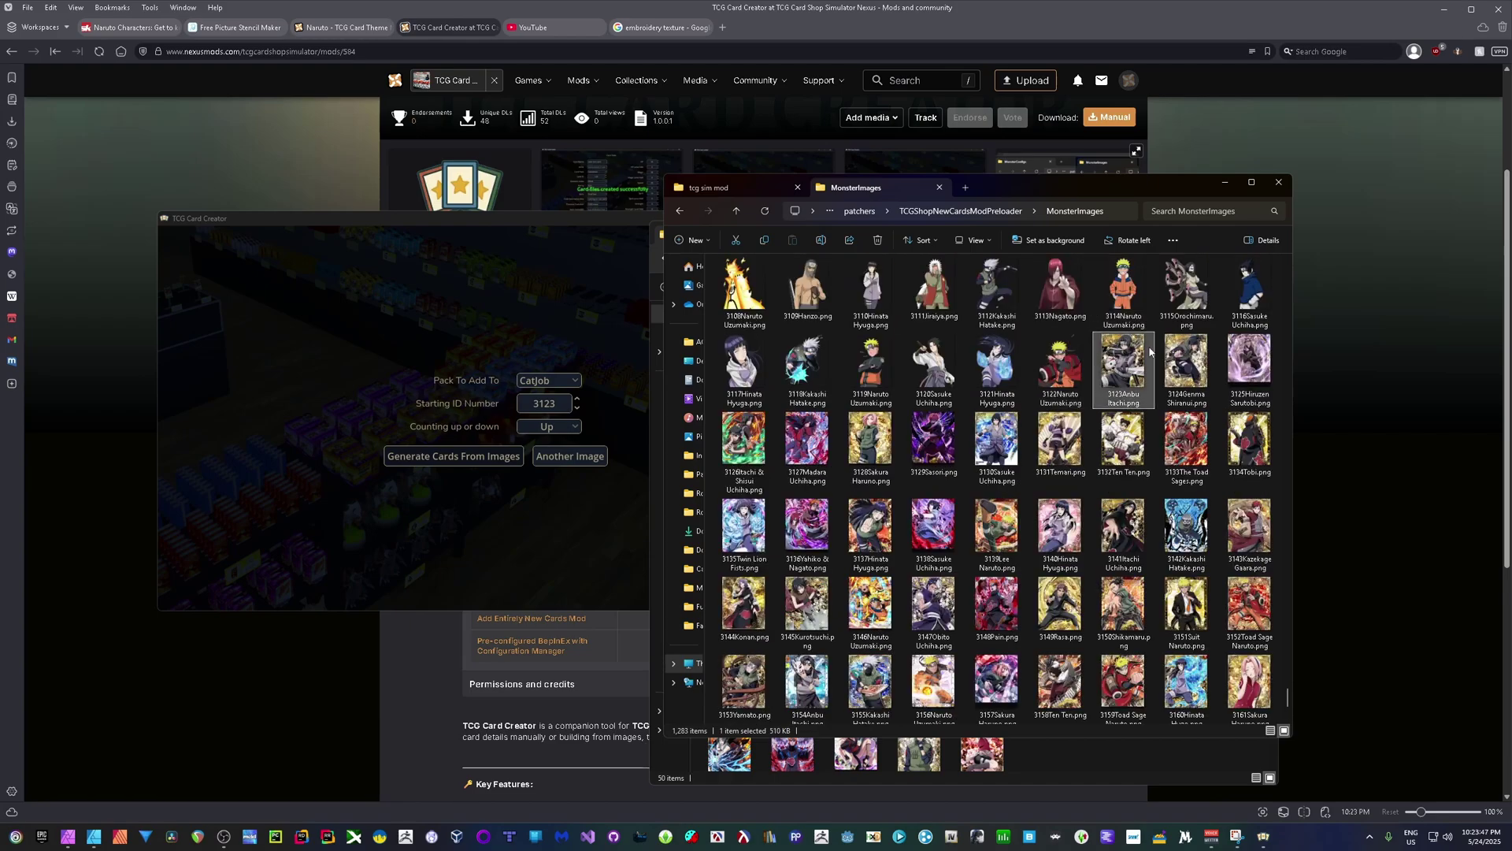
Step: Select the new images 3123 through 3172 to check them, then clear the selection
scroll(1185, 535, down, 2)
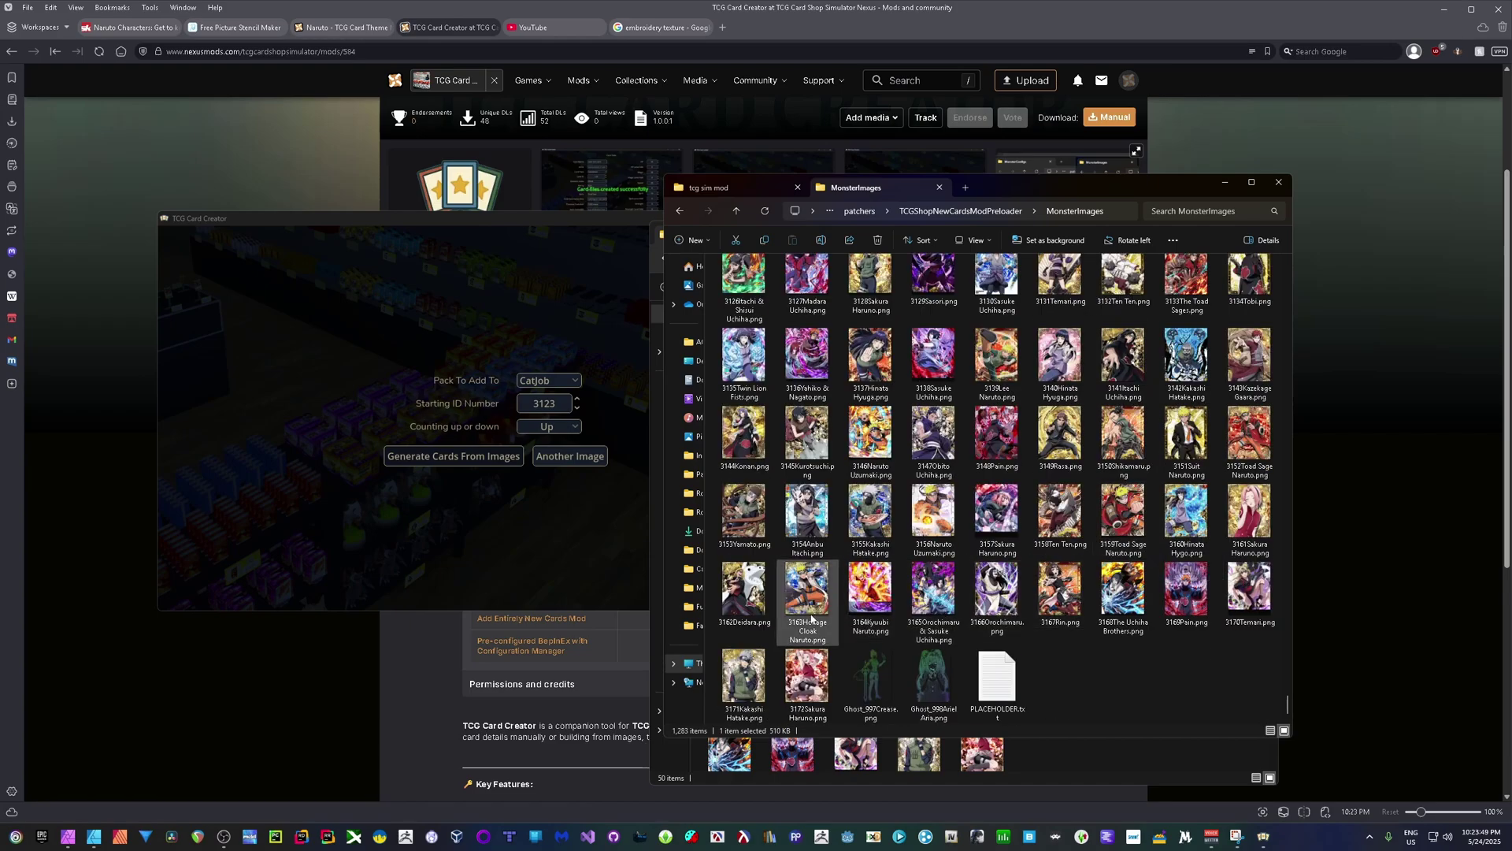
shift+click(807, 676)
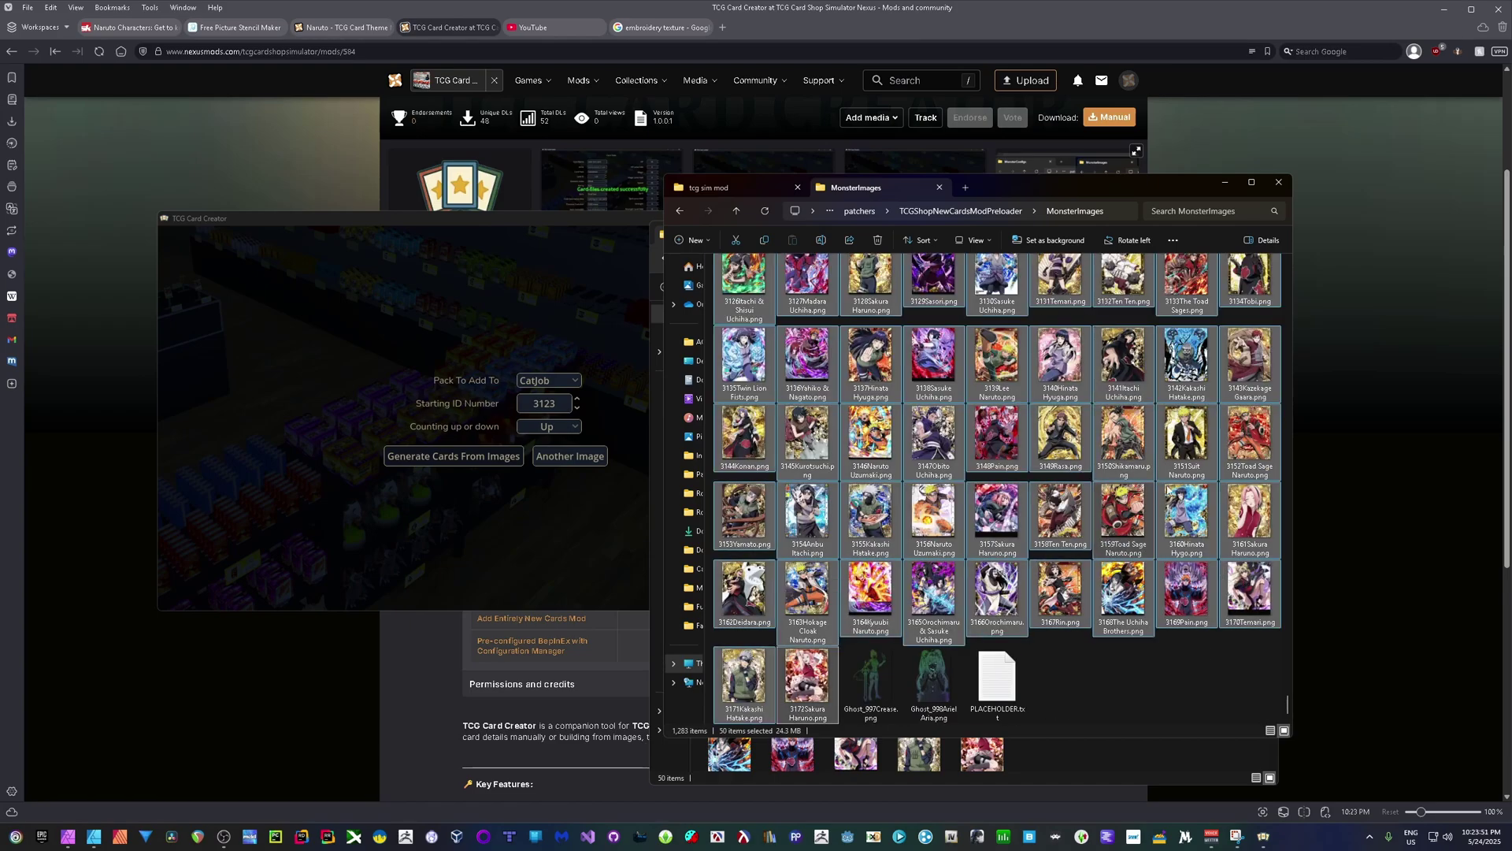
drag(1144, 177, 1144, 90)
scroll(1120, 518, up, 2)
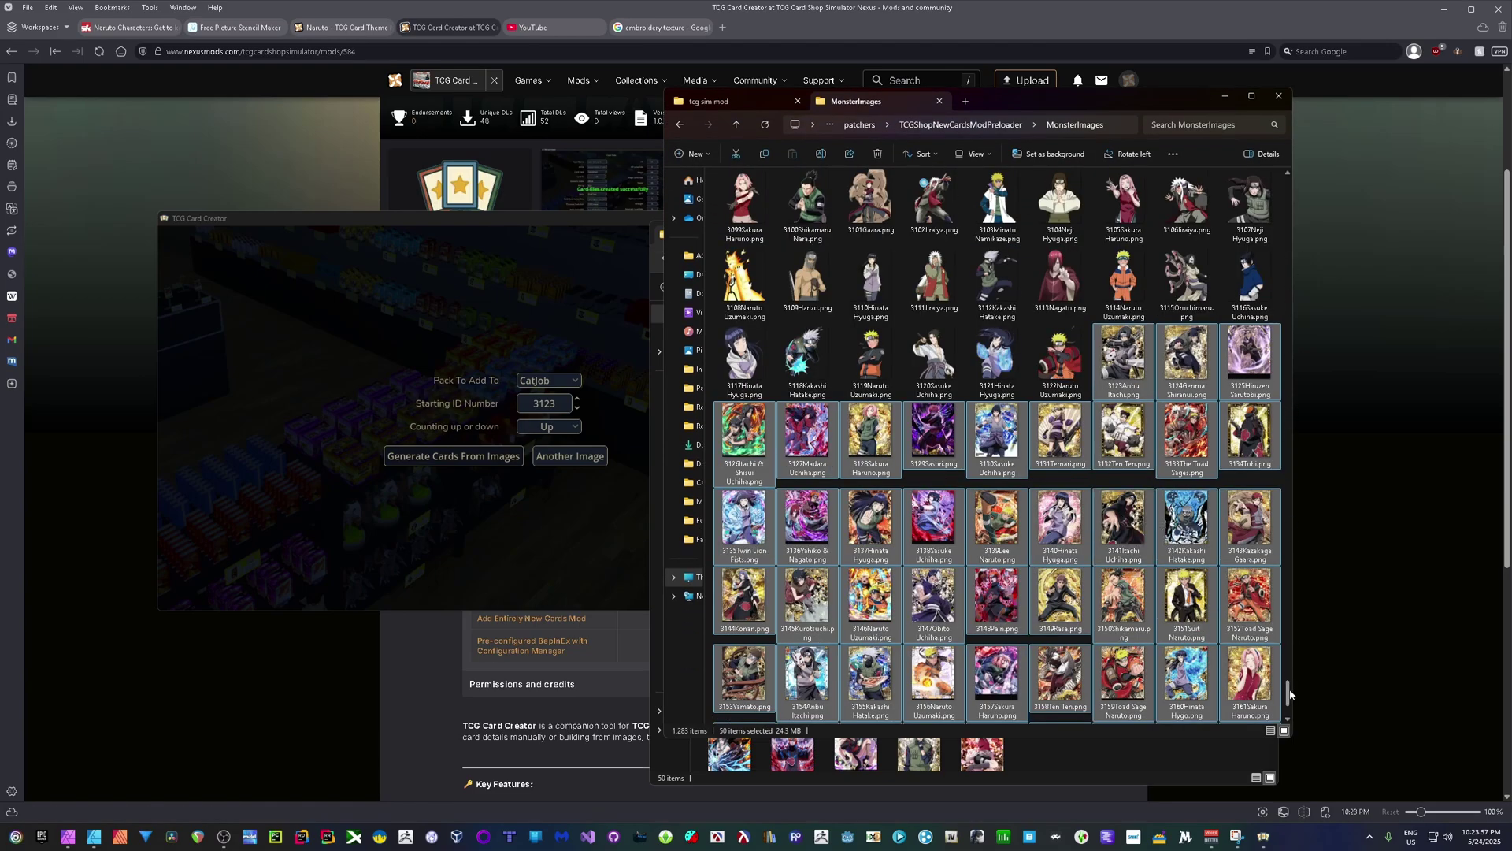
scroll(1288, 700, down, 2)
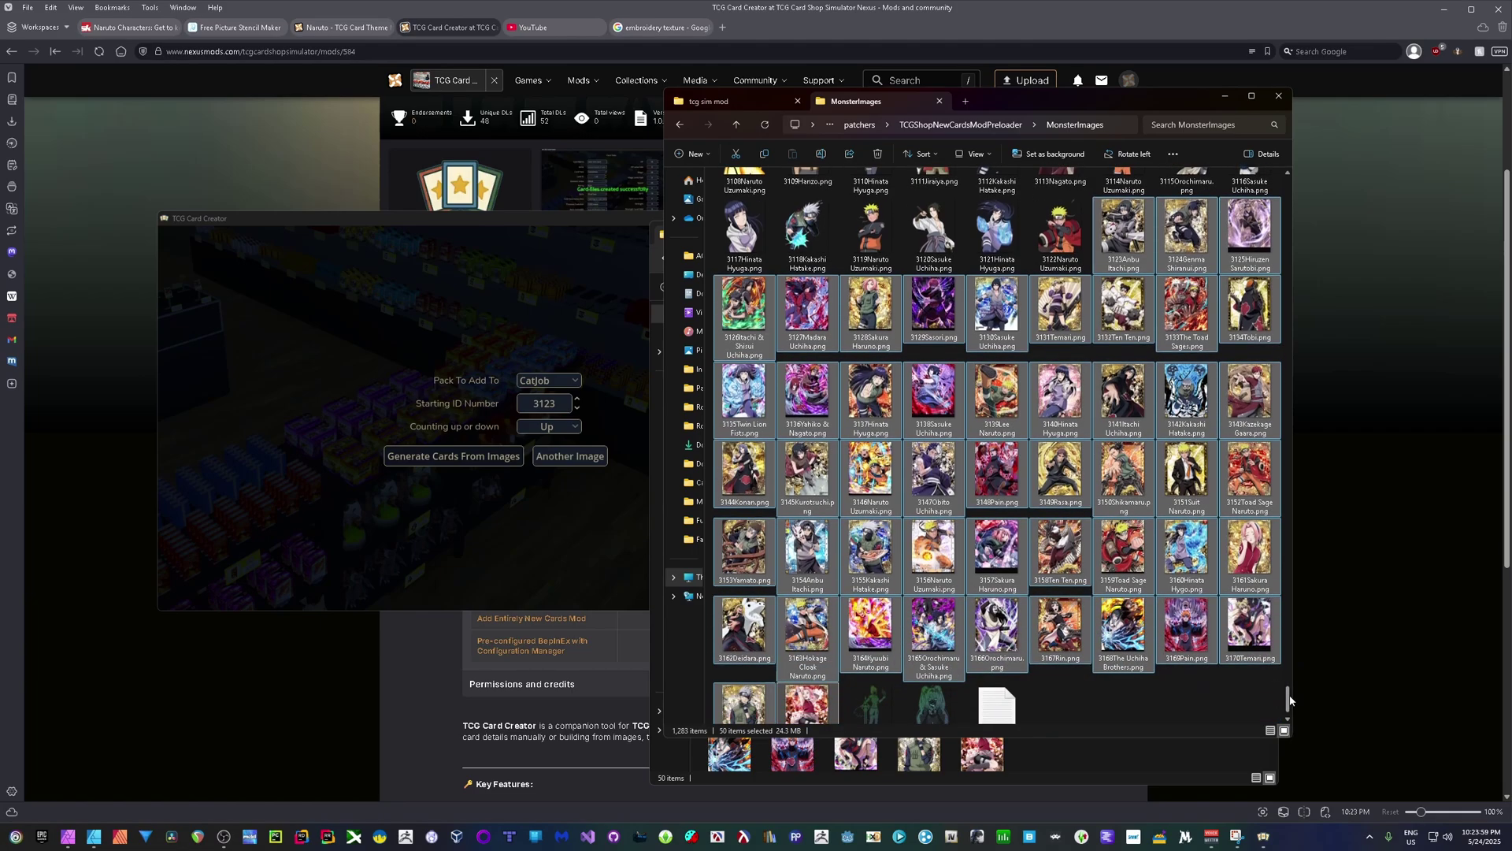
click(1111, 357)
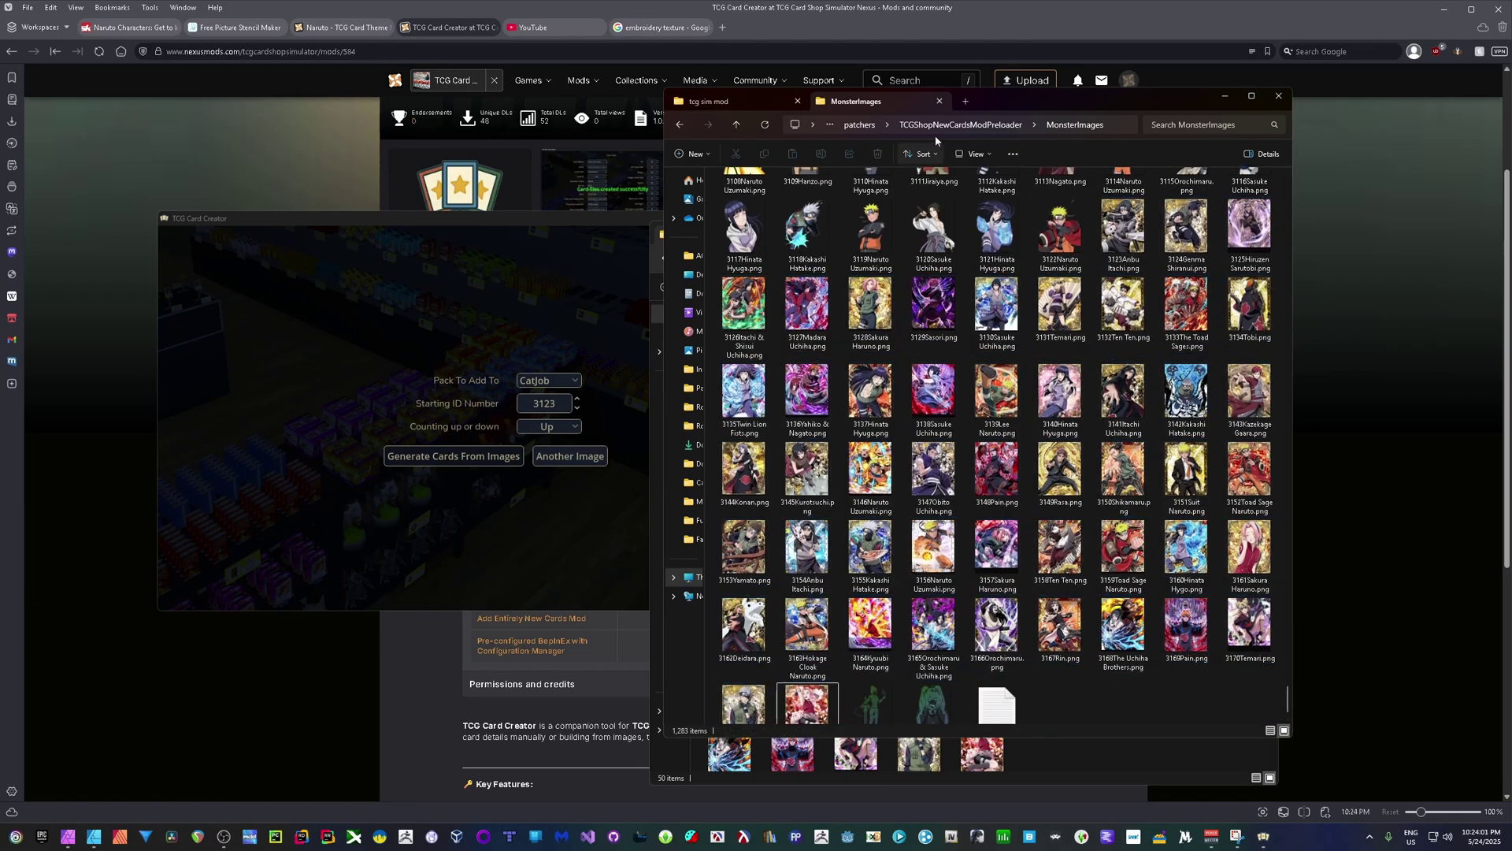
Step: Open MonsterConfigs and inspect the newest configs, 3172Sakura Haruno.ini down to 3169Pain.ini
click(939, 126)
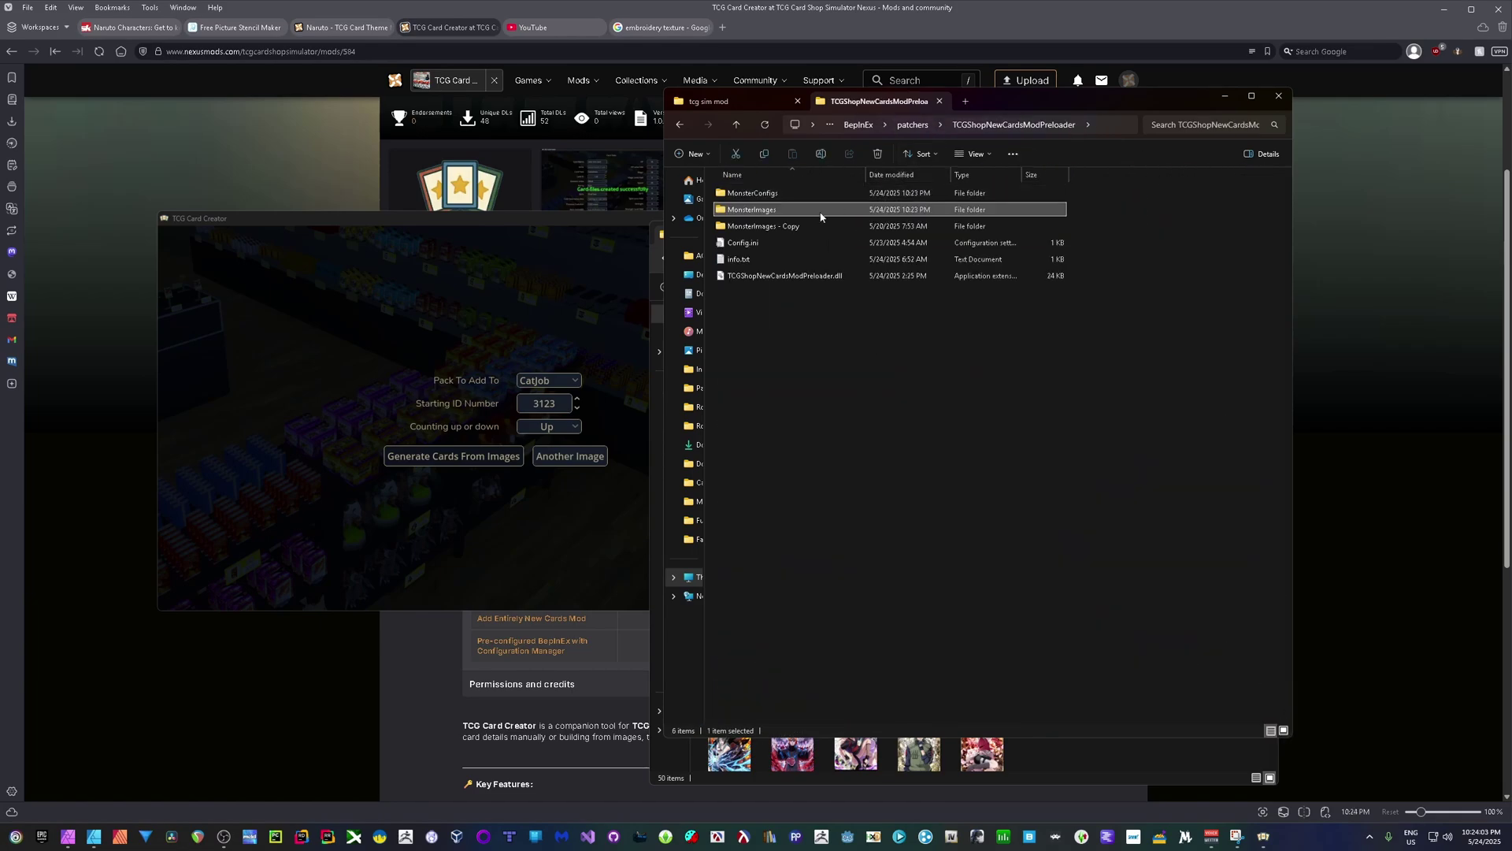
double_click(798, 196)
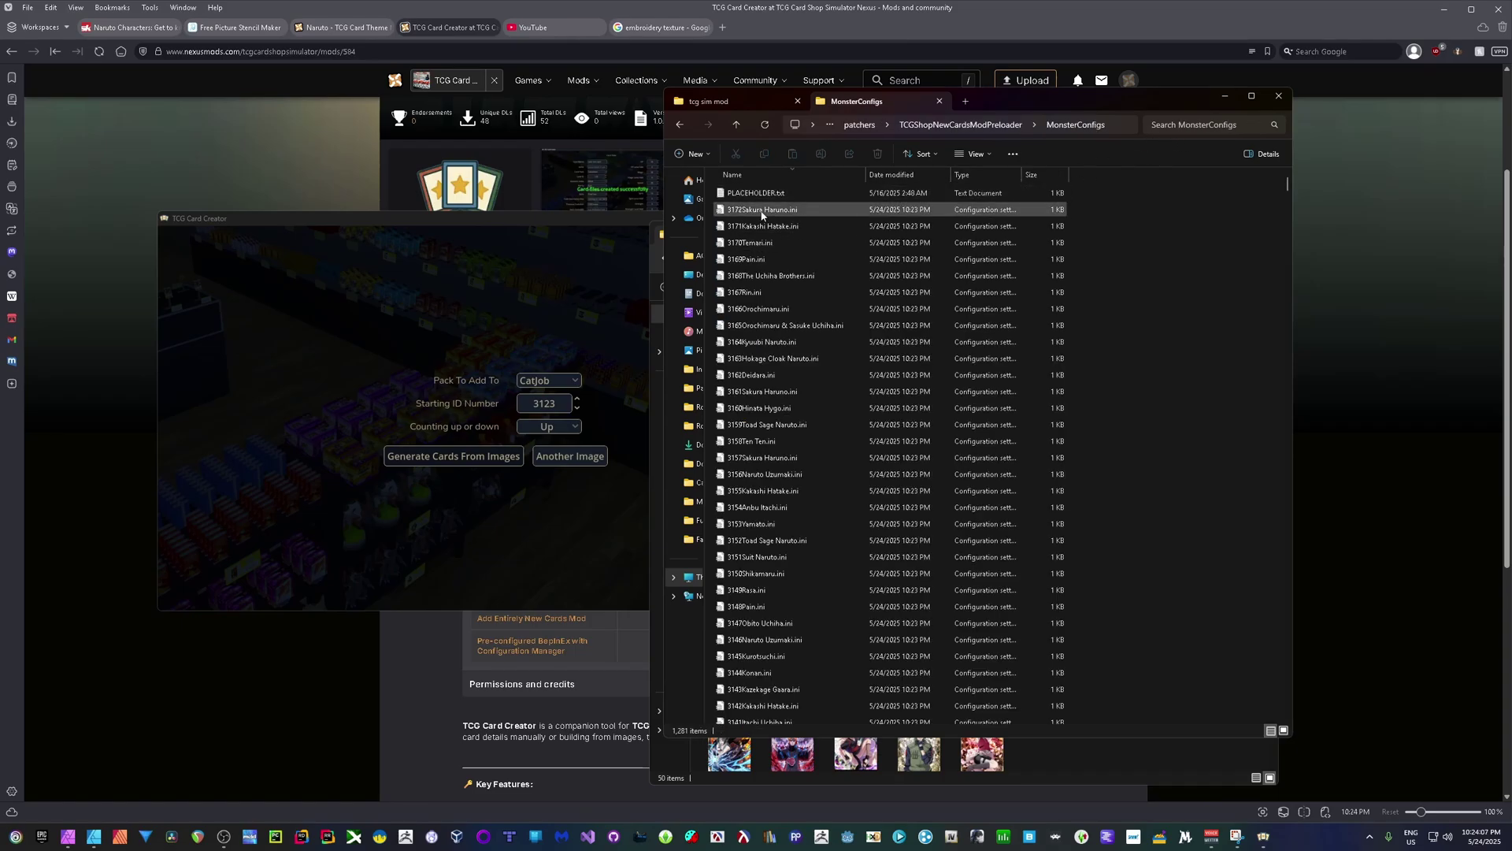
click(763, 211)
click(762, 227)
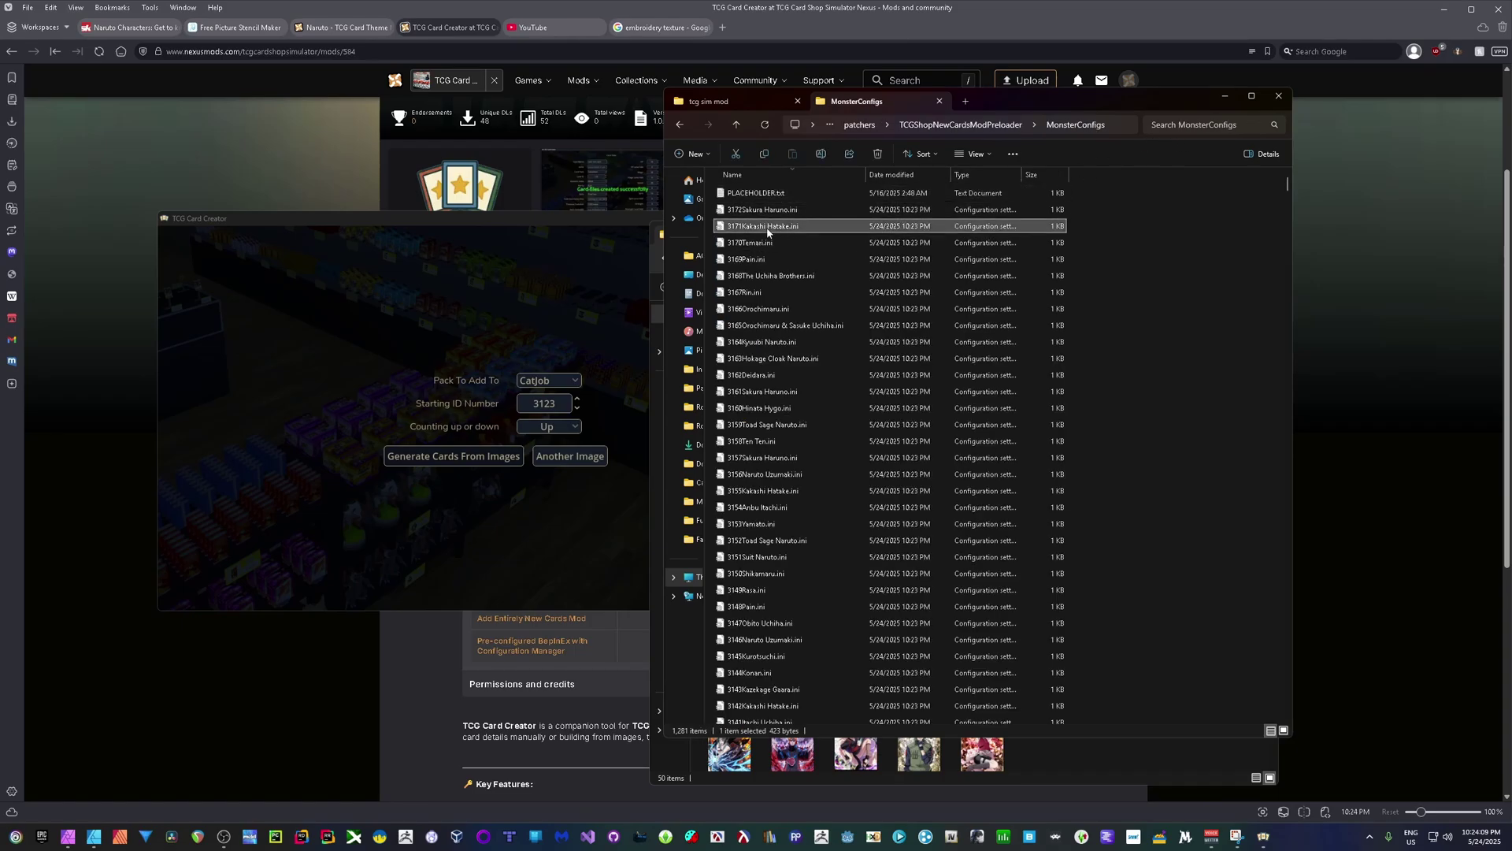
click(762, 244)
click(761, 260)
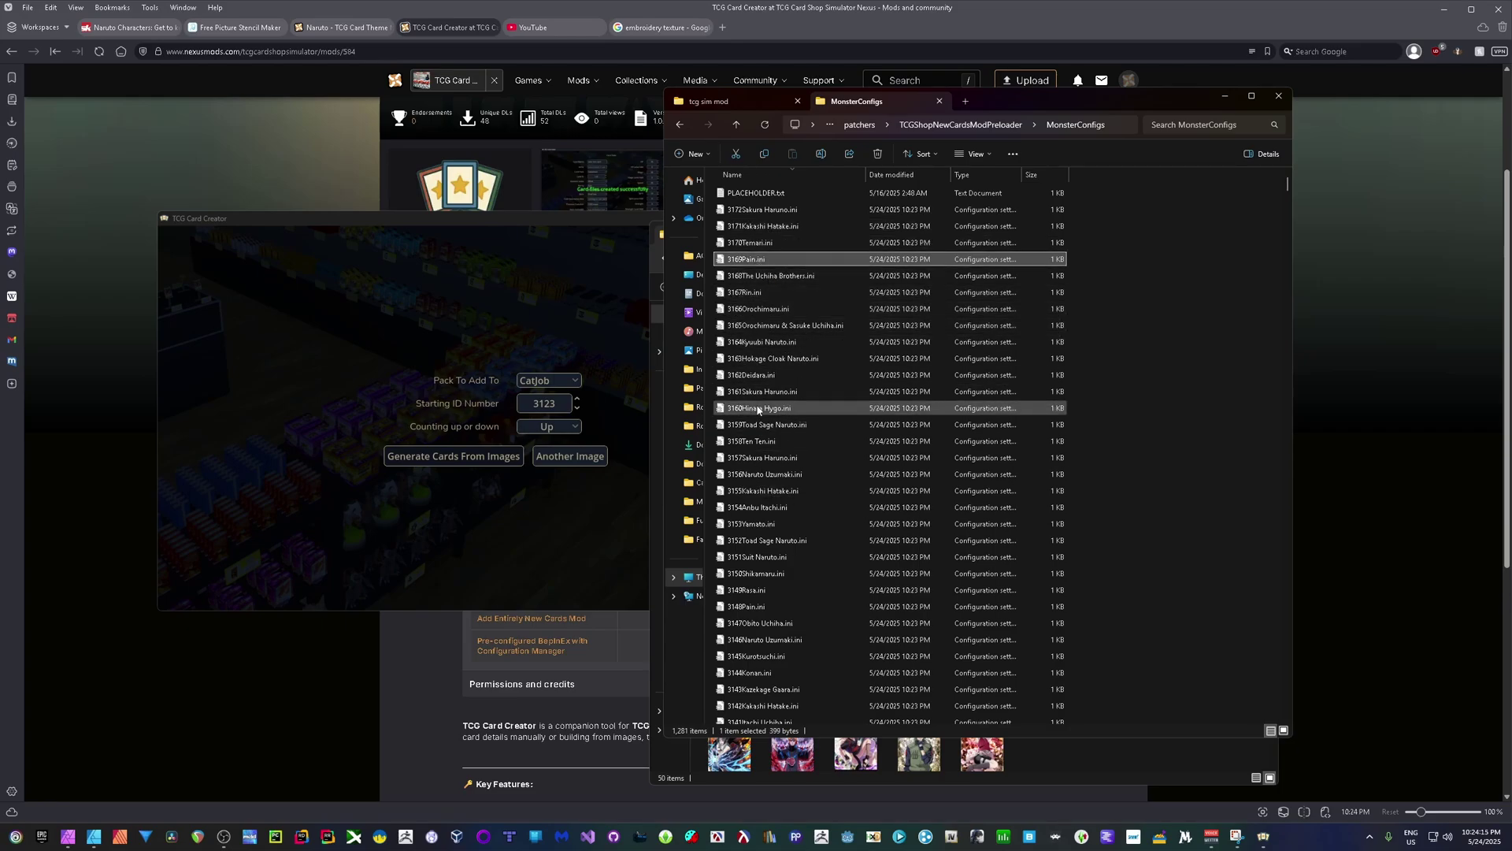
Step: Check 3161Sakura Haruno.ini, then reselect the latest config, 3172Sakura Haruno.ini
key(ctrl+space)
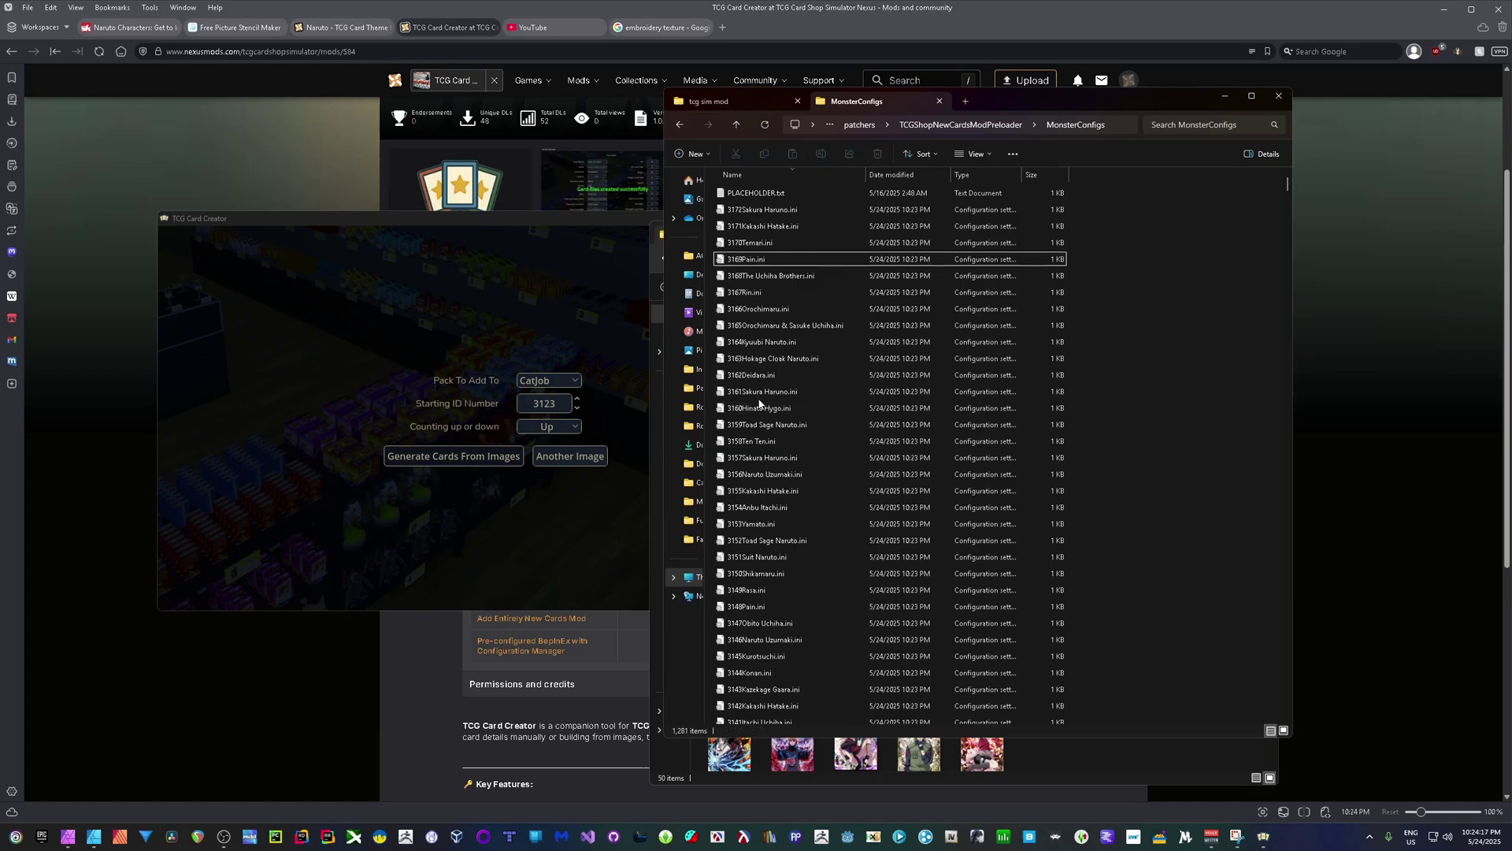
click(761, 394)
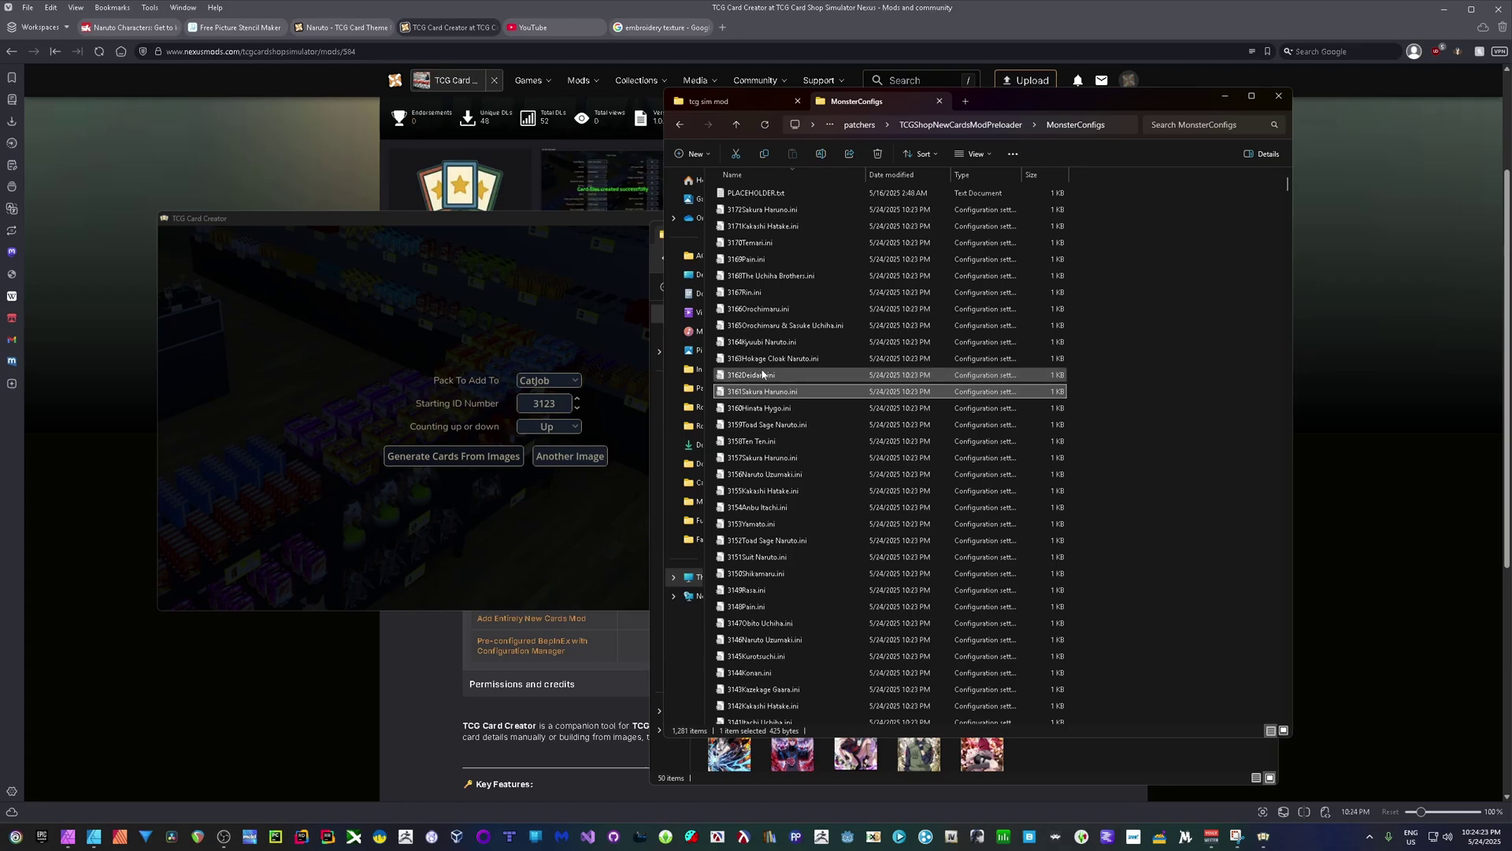
click(775, 218)
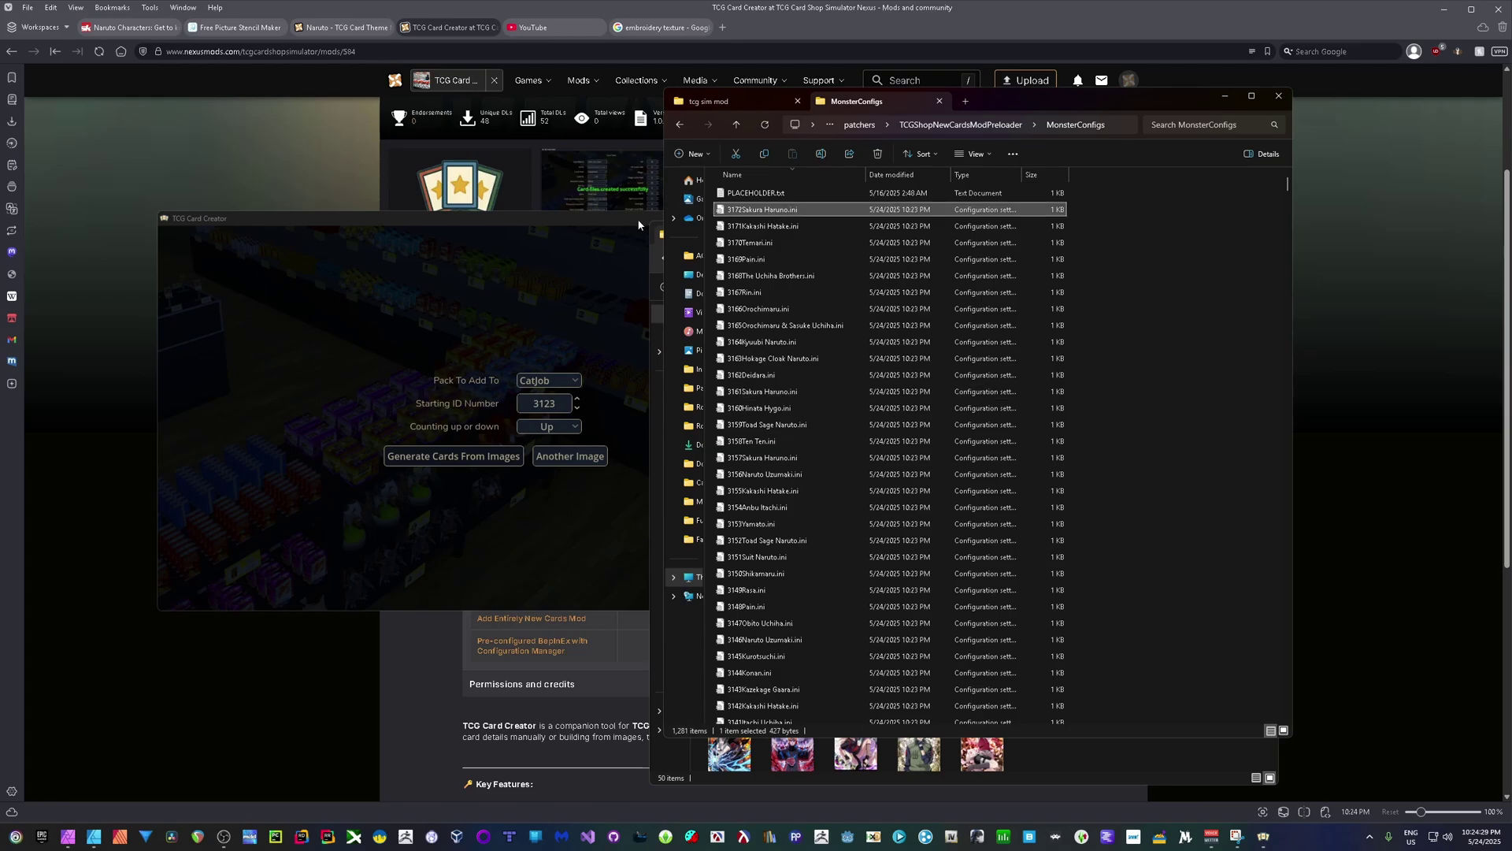
Step: Close the image-based card generator and bring up the card creation start dialog
click(613, 230)
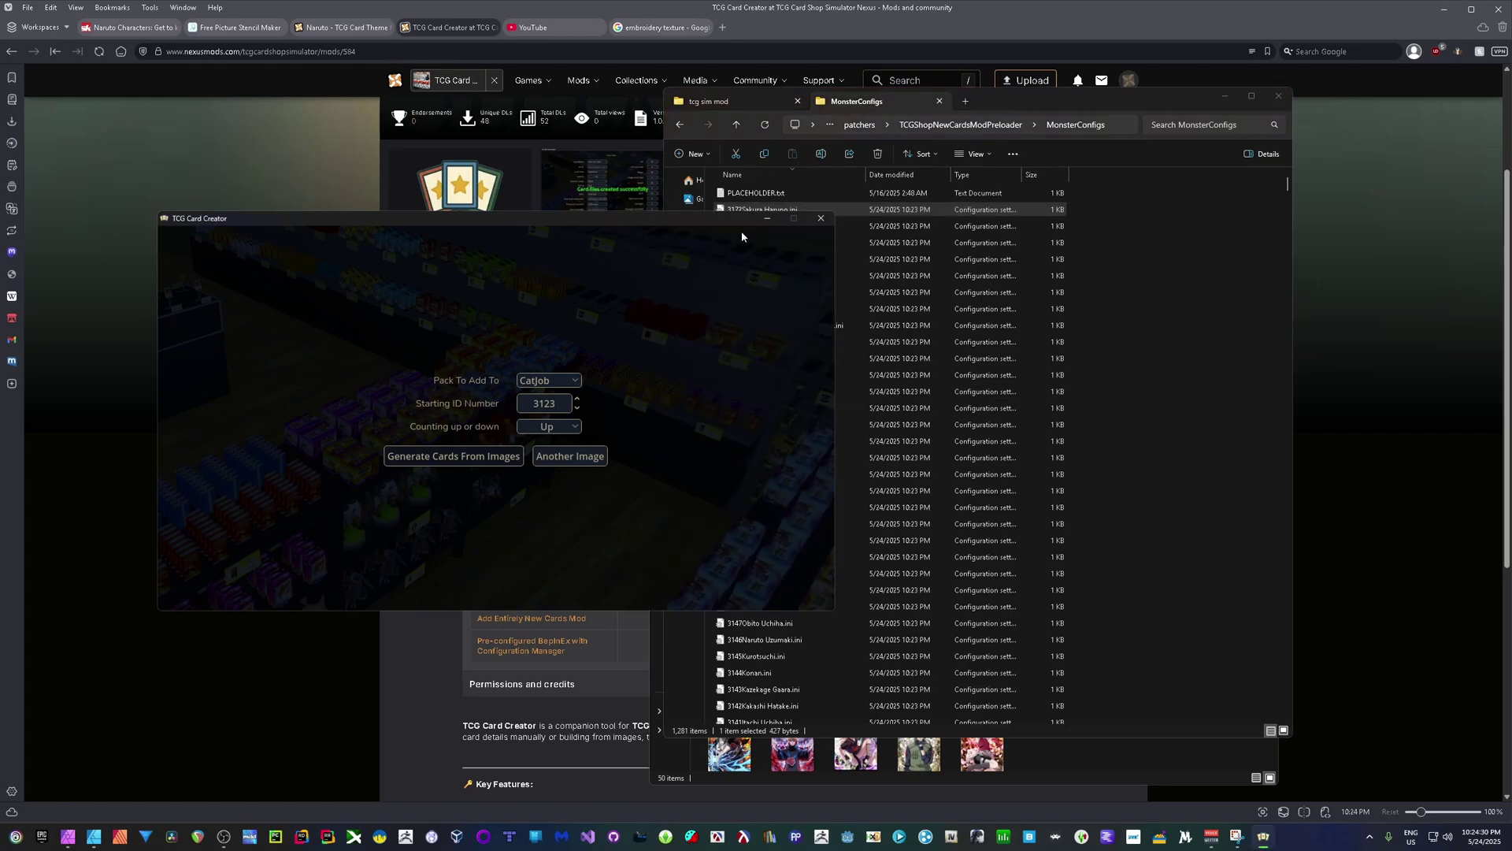
click(820, 219)
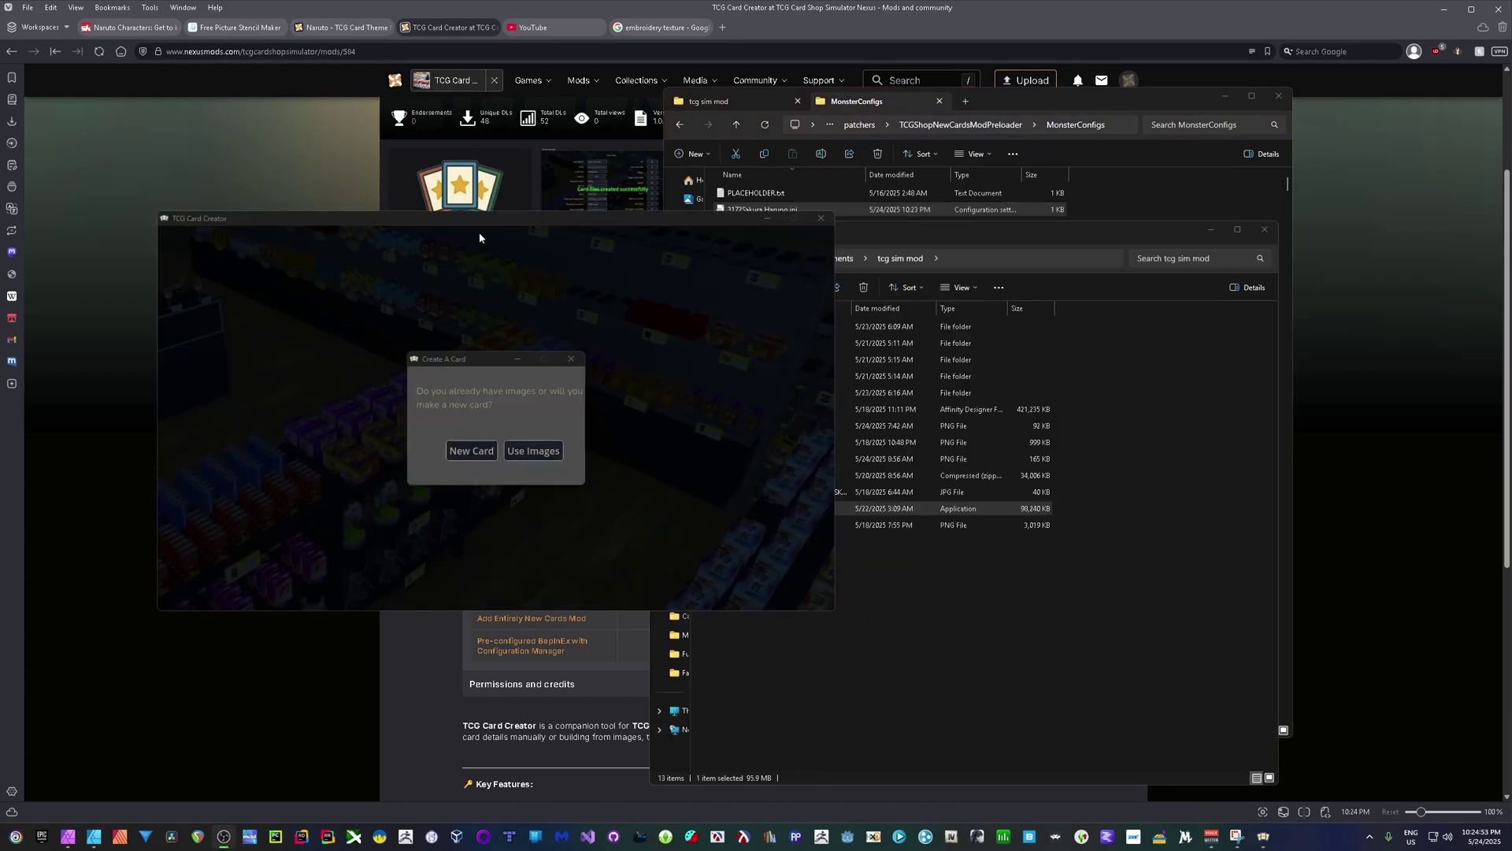
click(472, 361)
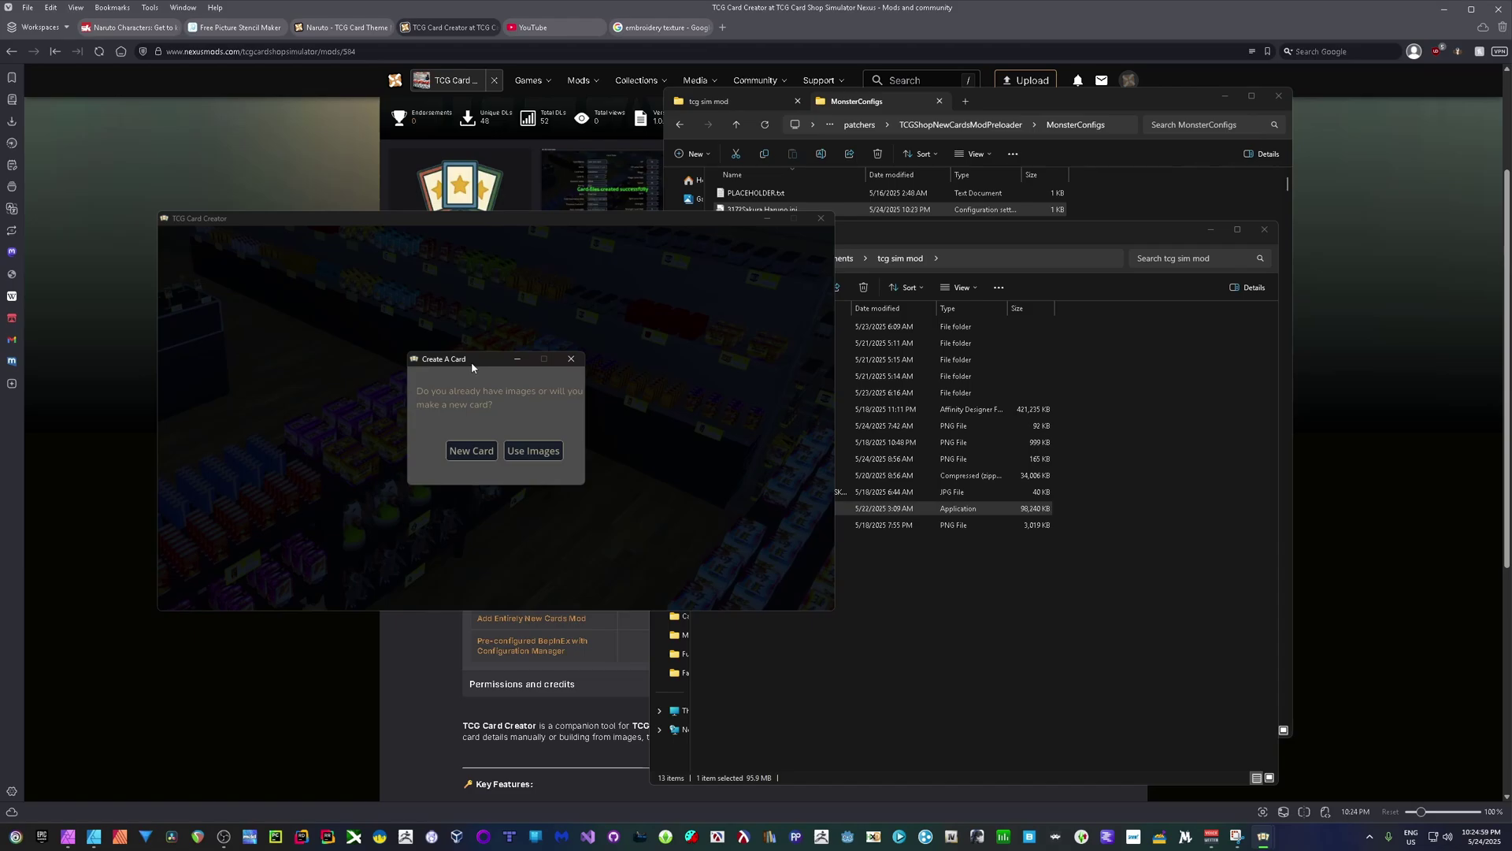
Step: Start a new card named 'The Ultimate Test'
click(471, 451)
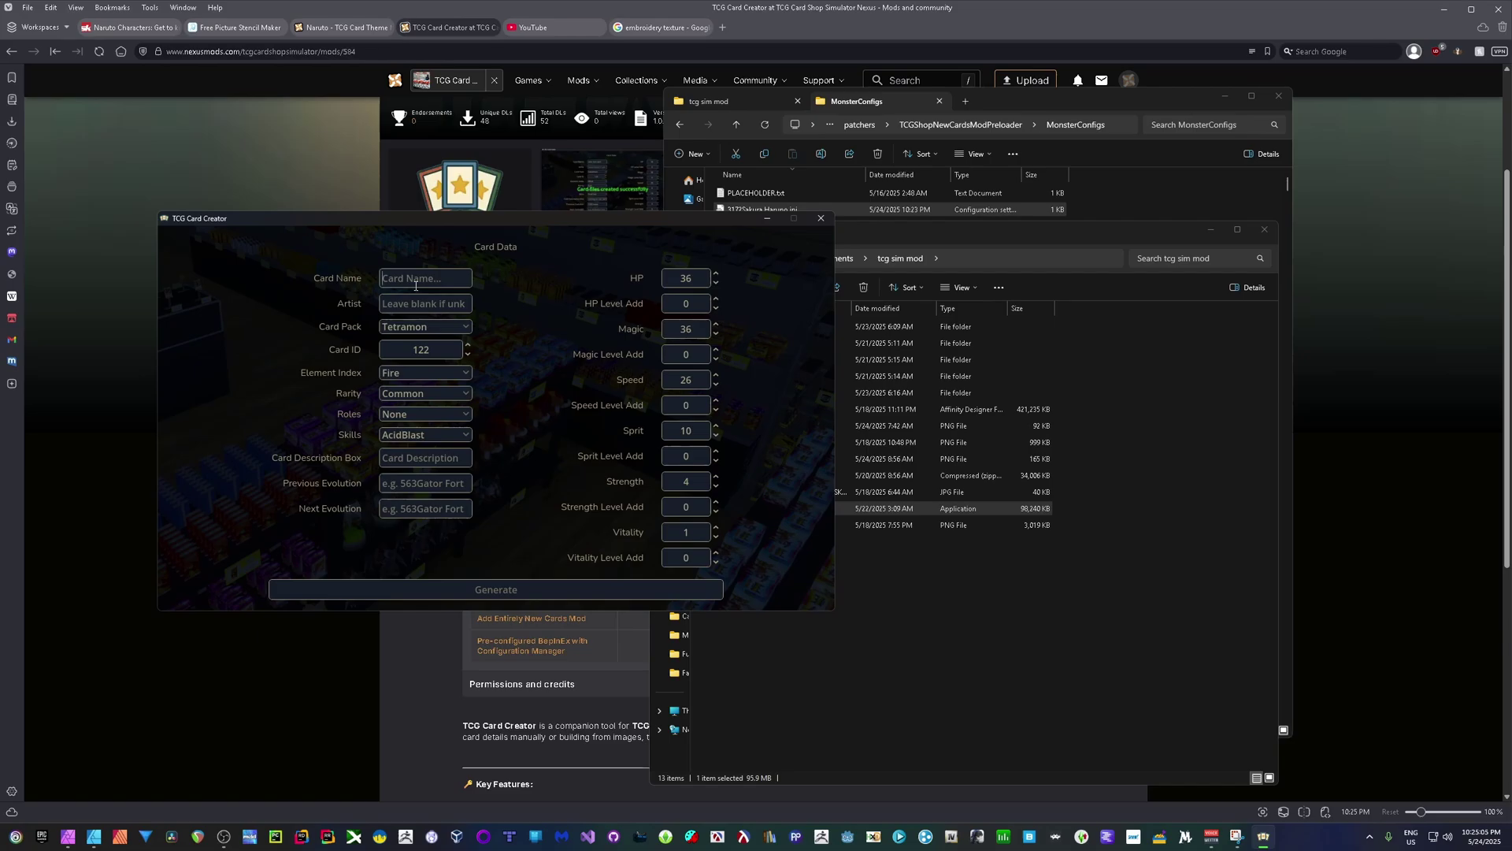
text(This is)
key(ctrl+a)
key(BackSpace)
text(The Ultimate TEst)
key(BackSpace)
text(est)
Step: Put the card in the CatJob pack with card ID 3173
click(454, 326)
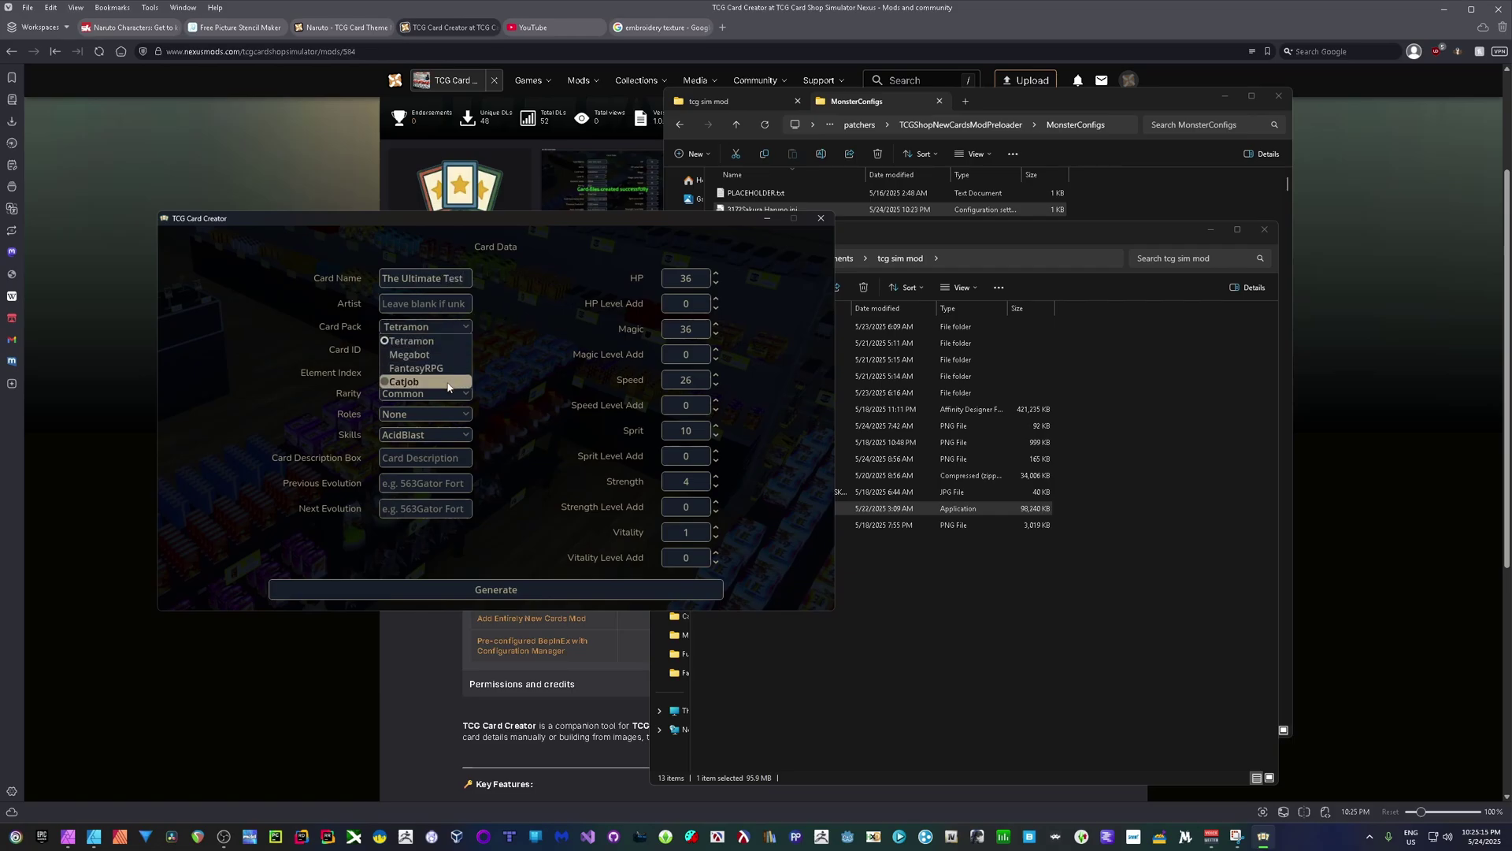
click(448, 382)
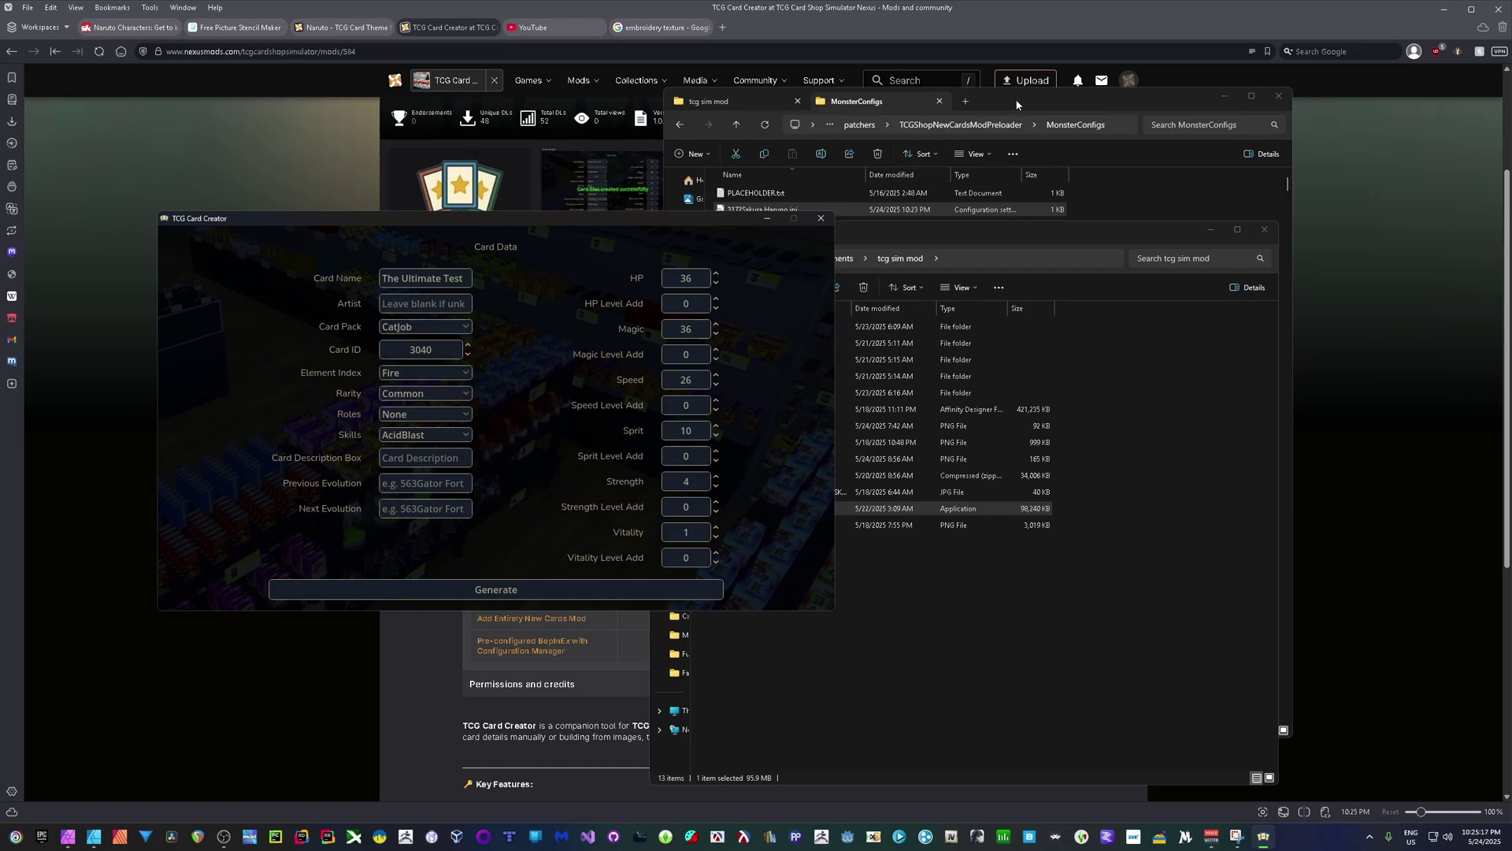
click(1074, 102)
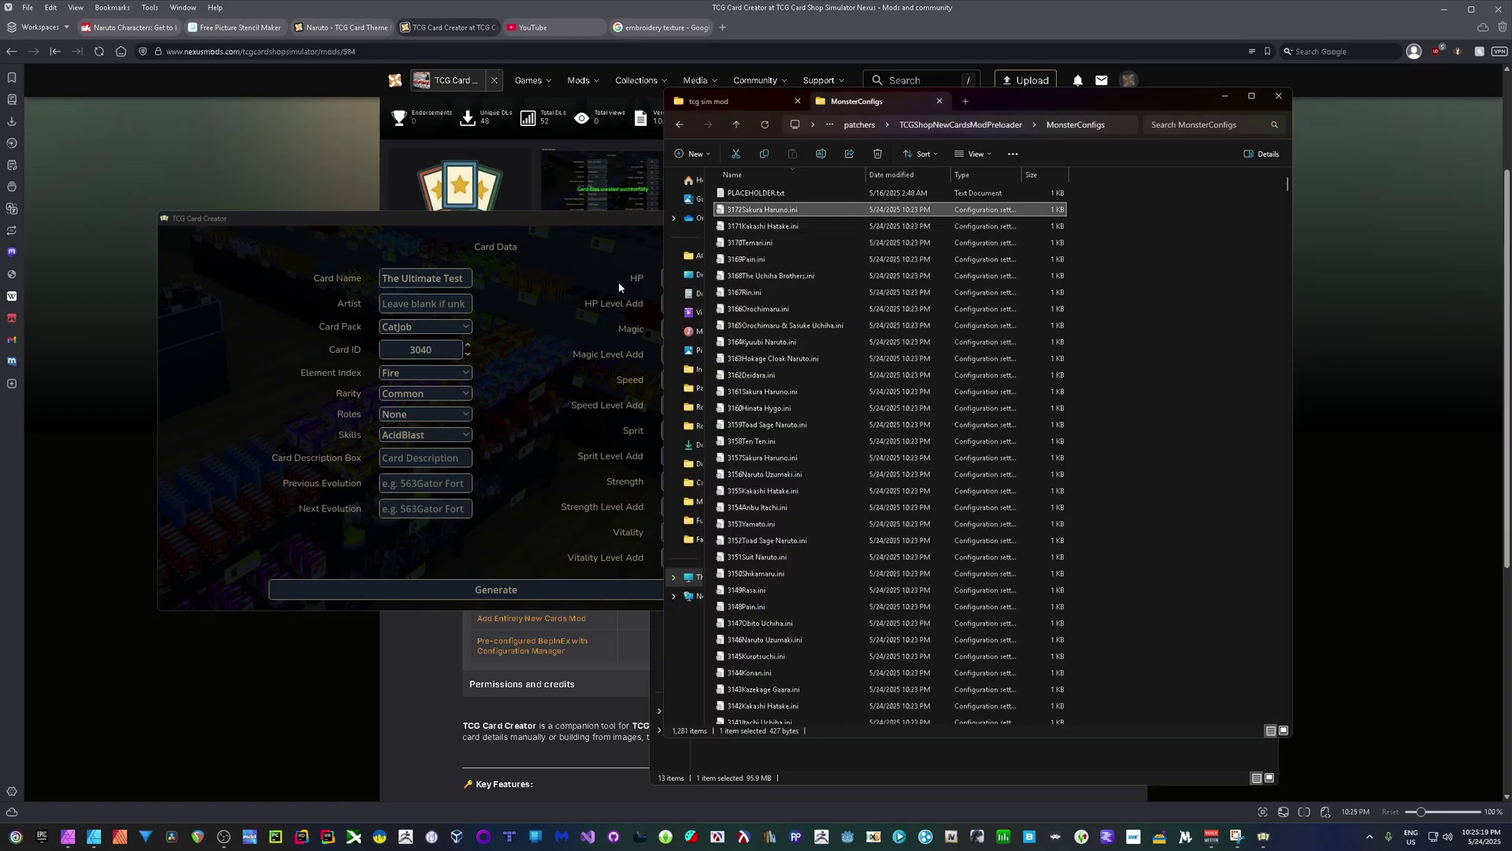
click(396, 352)
double_click(396, 352)
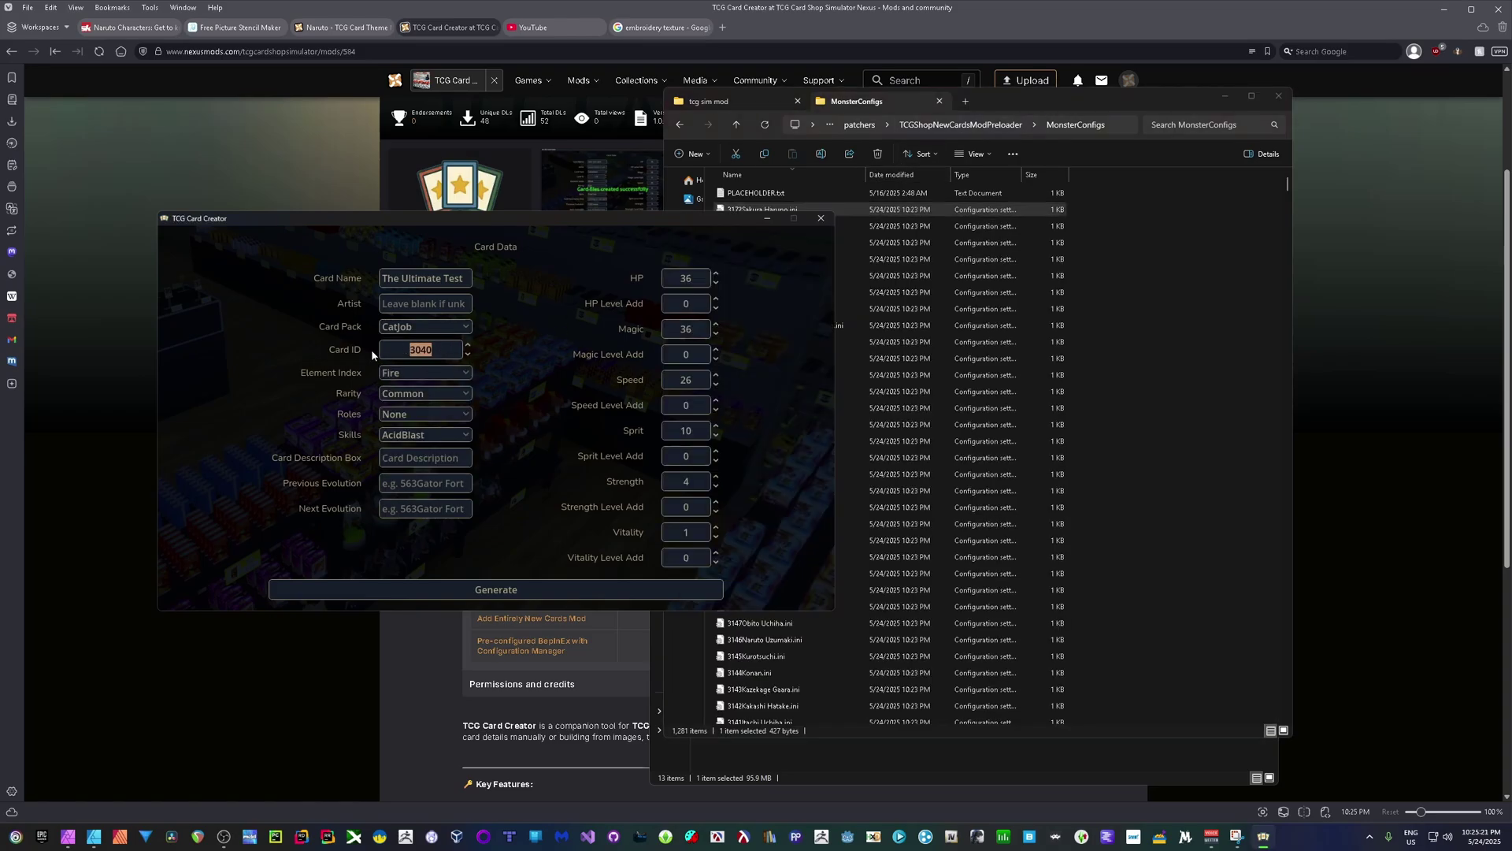
text(3173)
Step: Set element Earth, rarity Rare, role PhysicalAttacker and skill CometStrike
click(440, 373)
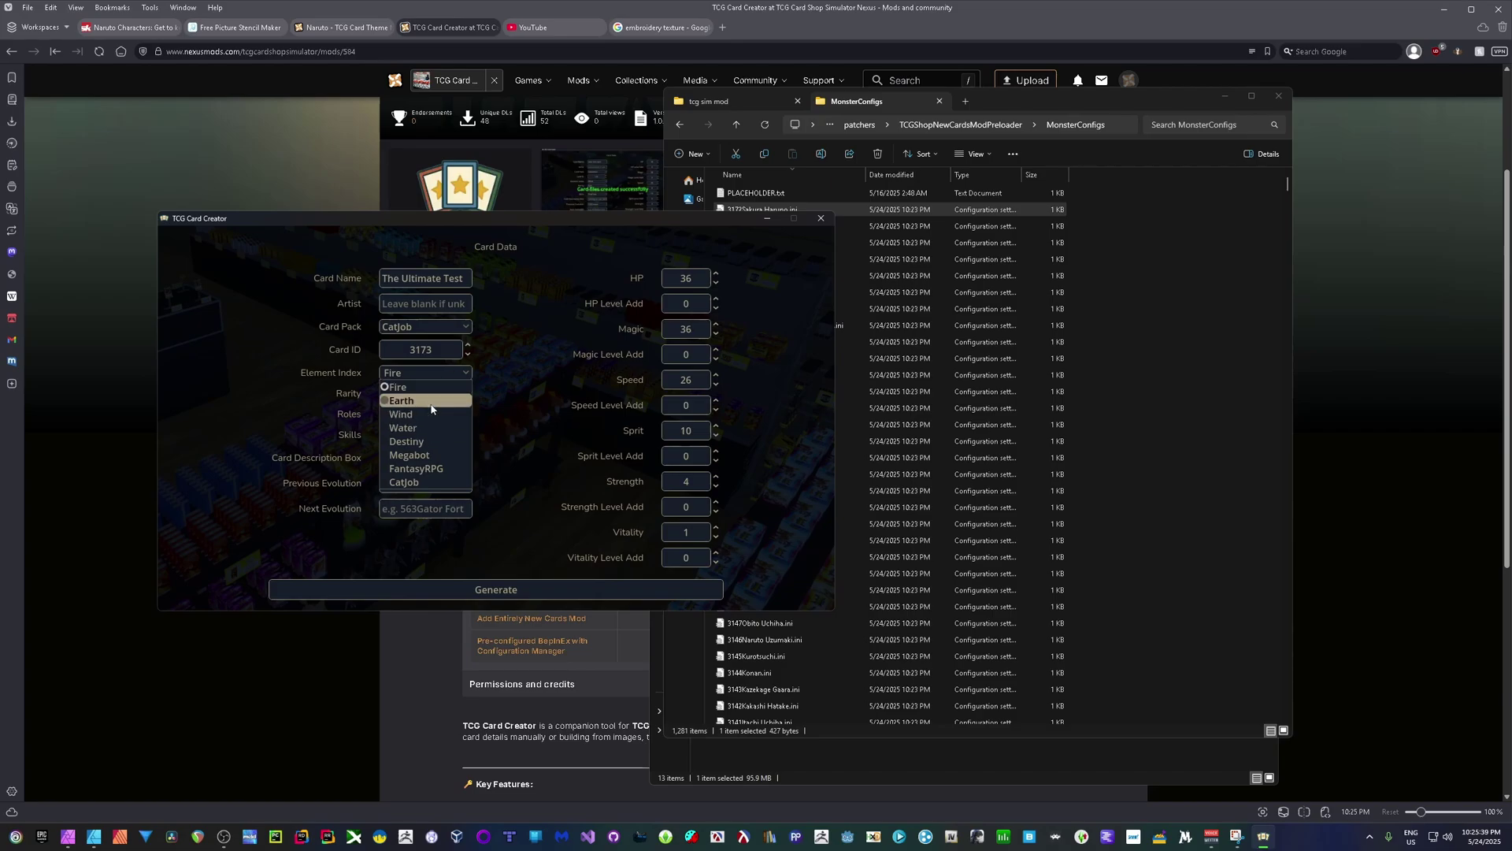
click(429, 405)
click(438, 394)
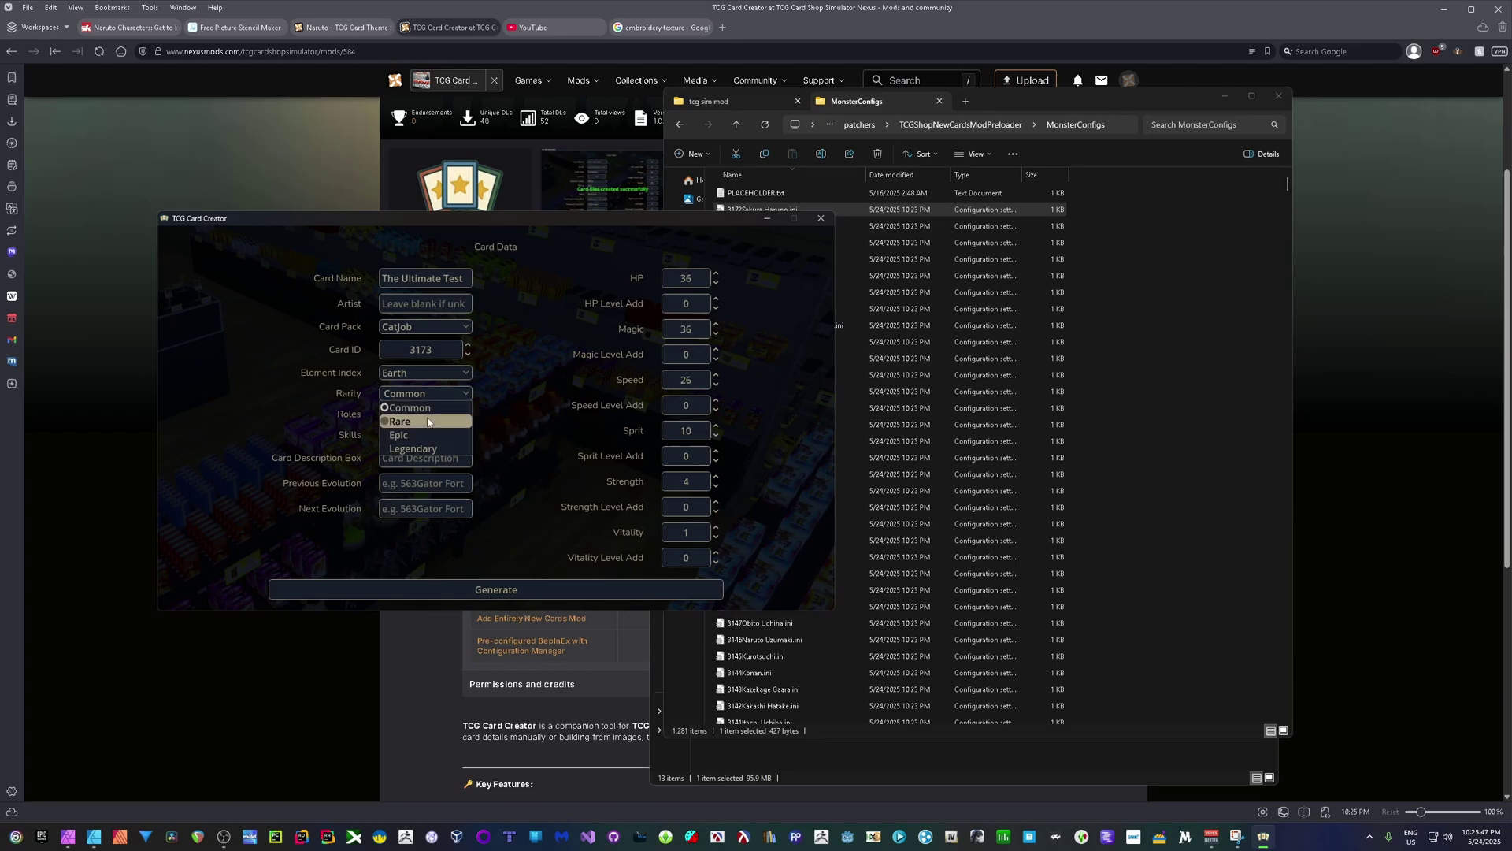
click(406, 422)
click(463, 415)
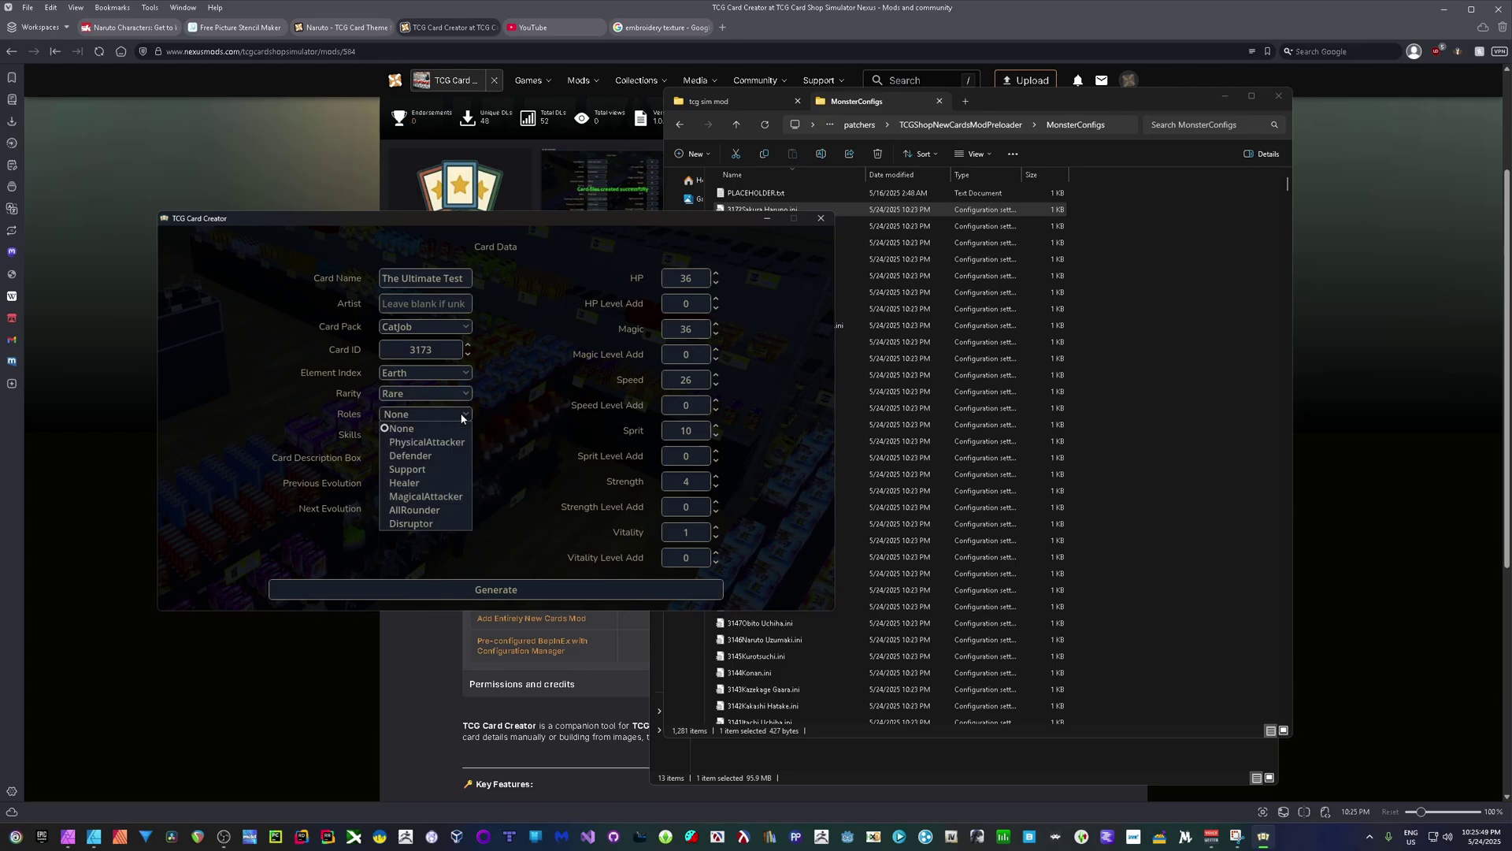
click(441, 442)
click(443, 438)
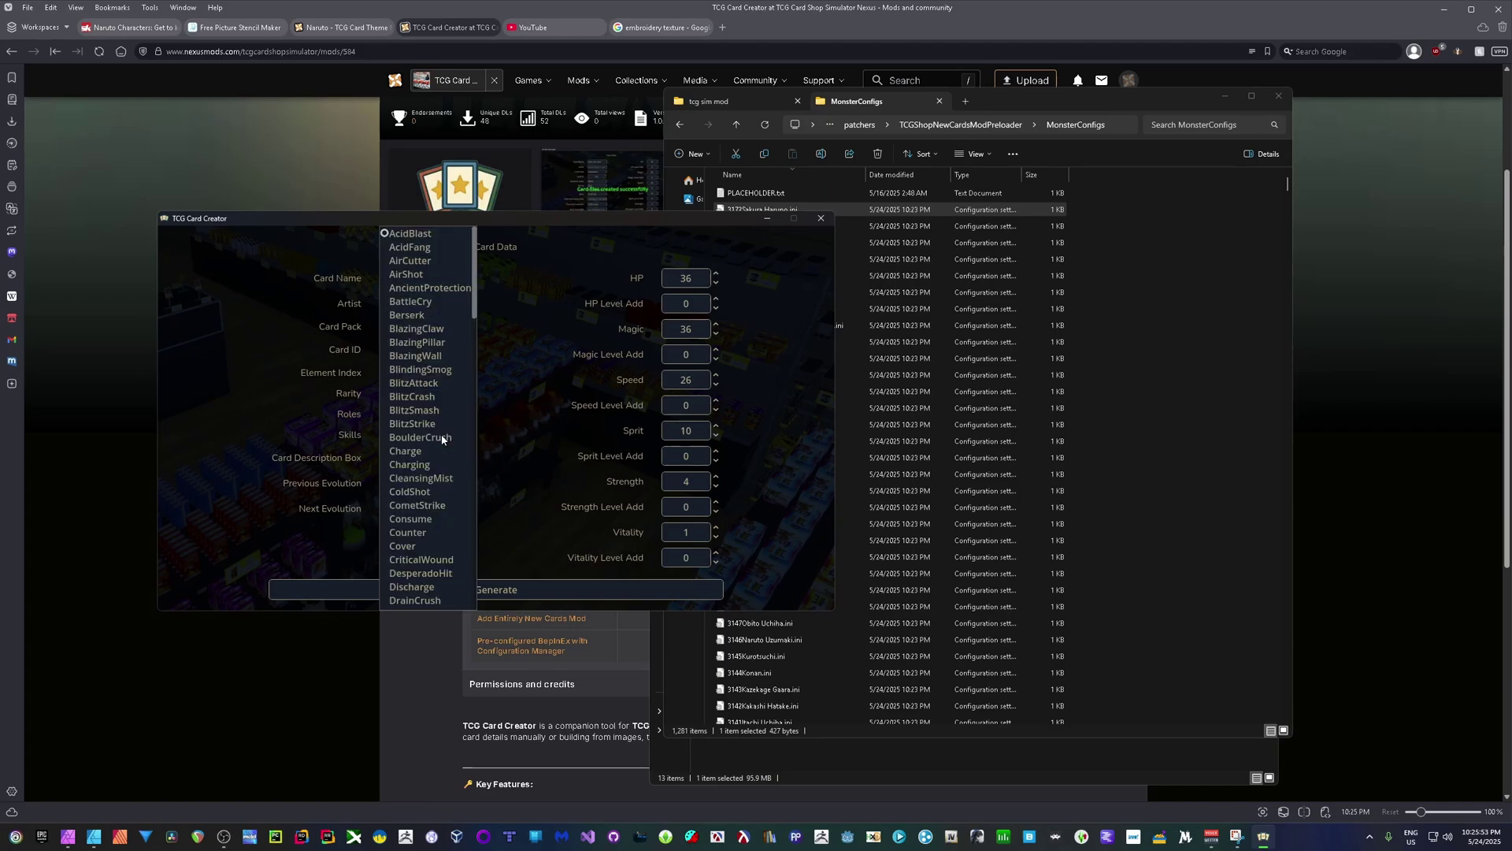
click(417, 505)
Step: Enter description 'This is my test card' and begin the previous evolution from 3167Rin
click(434, 459)
text(This is my test card)
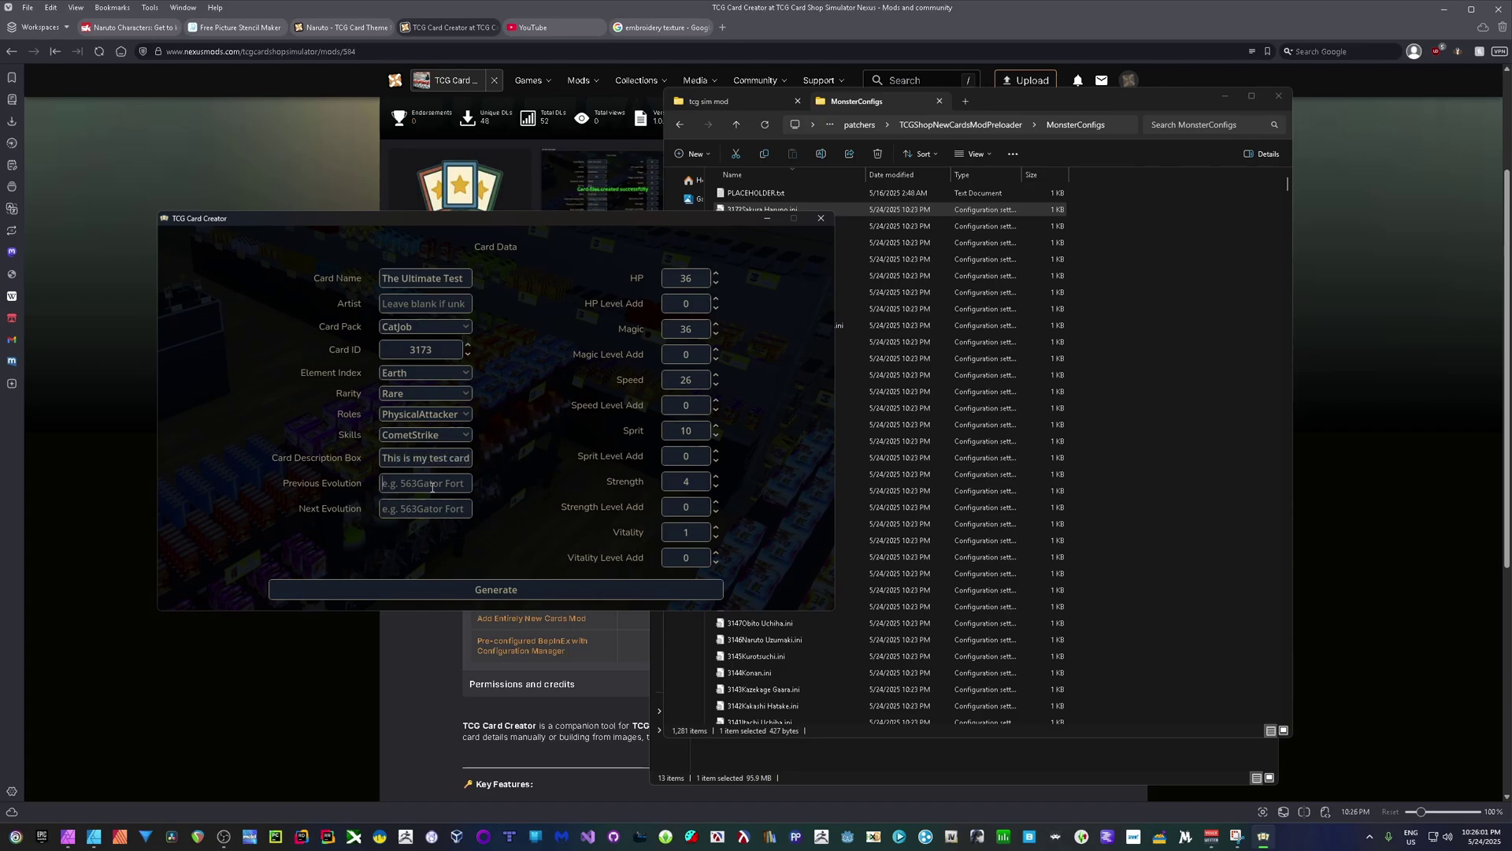
drag(1002, 108, 1037, 103)
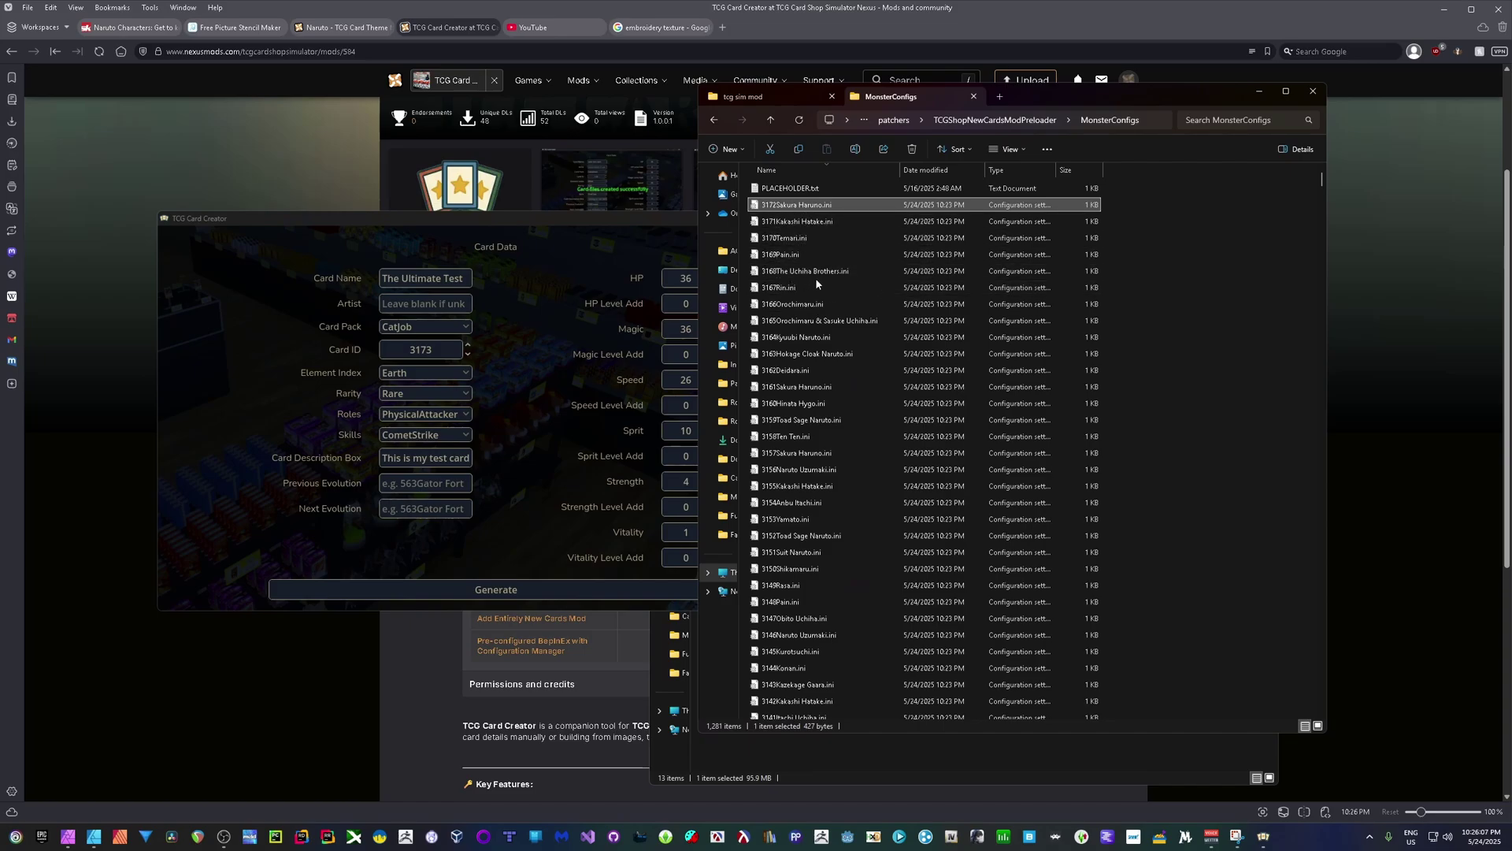
click(785, 290)
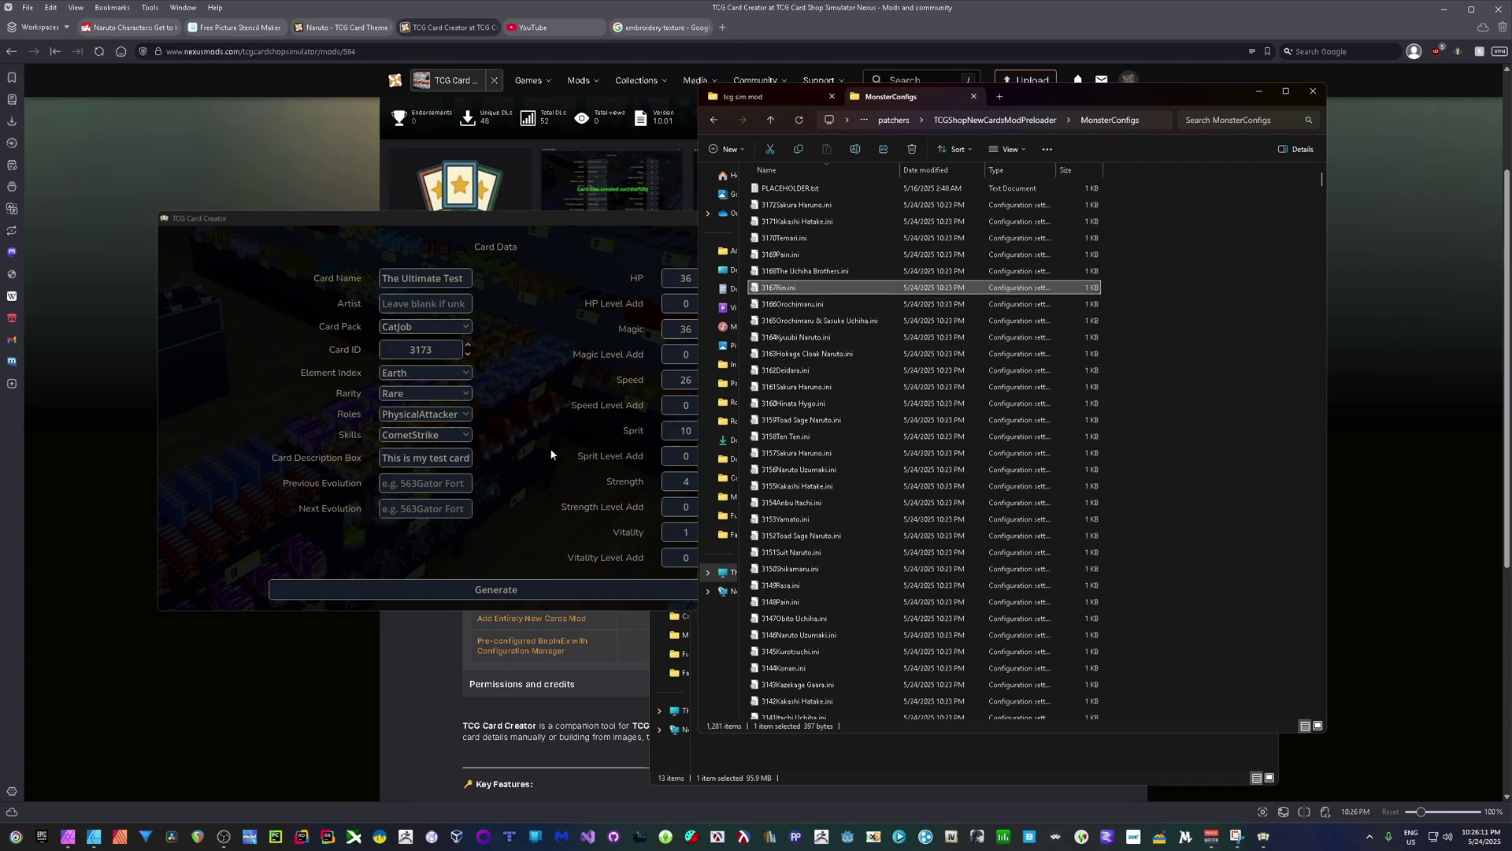
click(429, 484)
text(3167Rin)
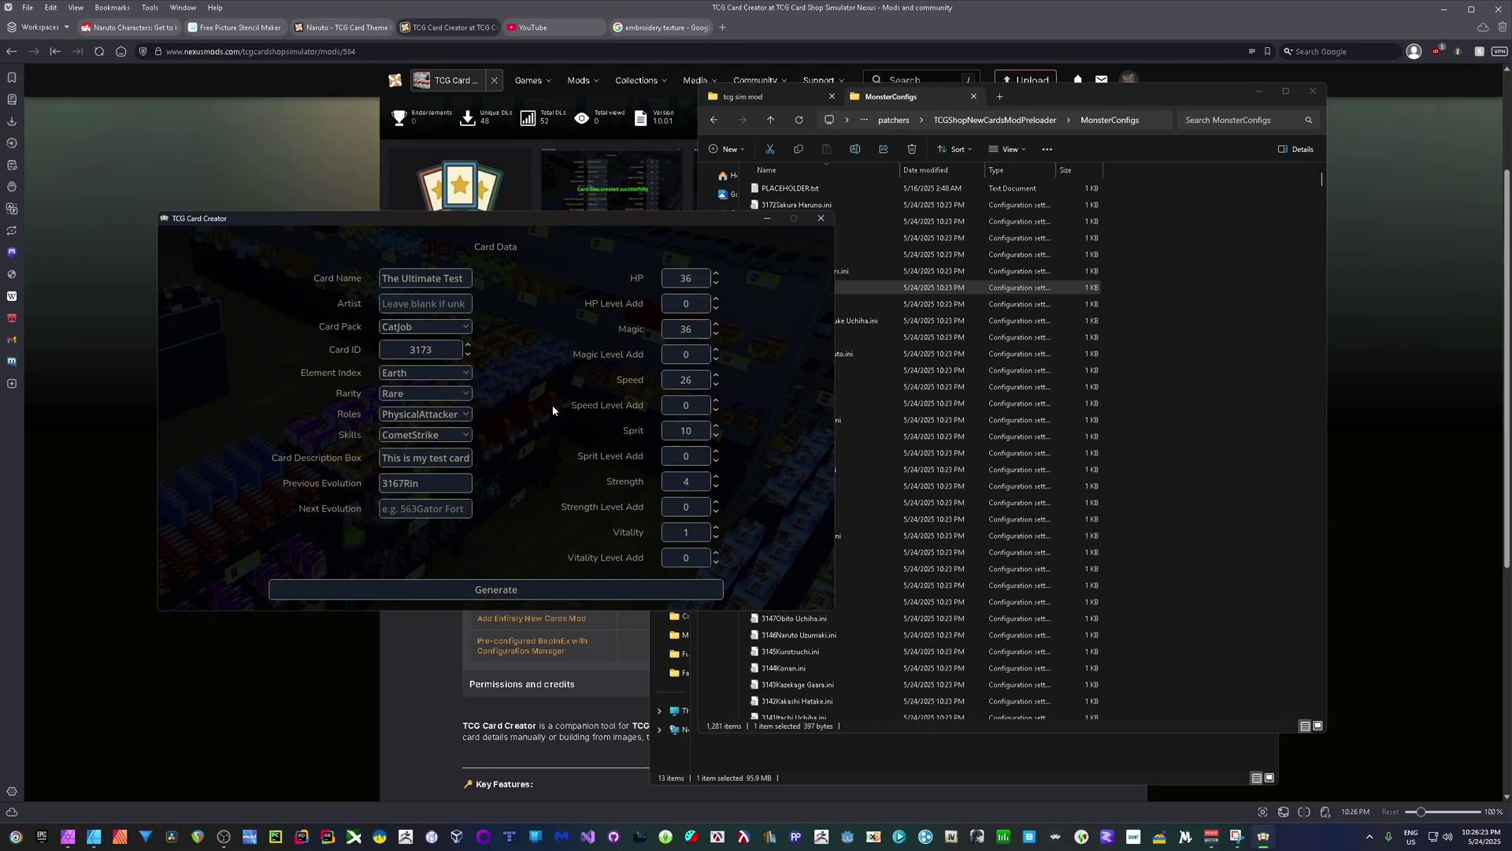
Step: Generate the card, confirm 3173The Ultimate Test.ini after refreshing MonsterConfigs, and close the creator
click(494, 587)
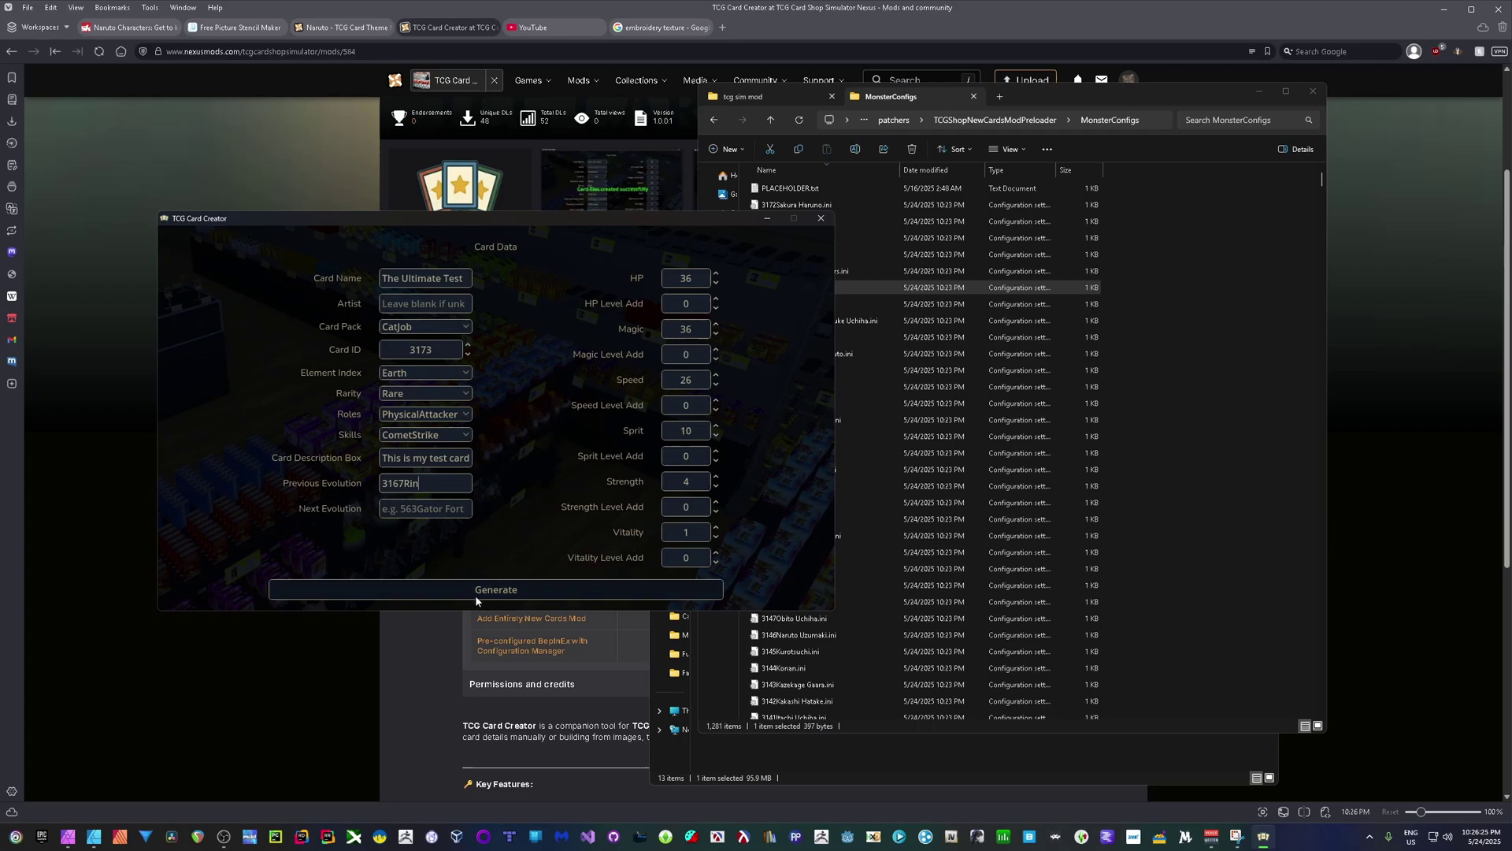
click(535, 589)
click(1093, 93)
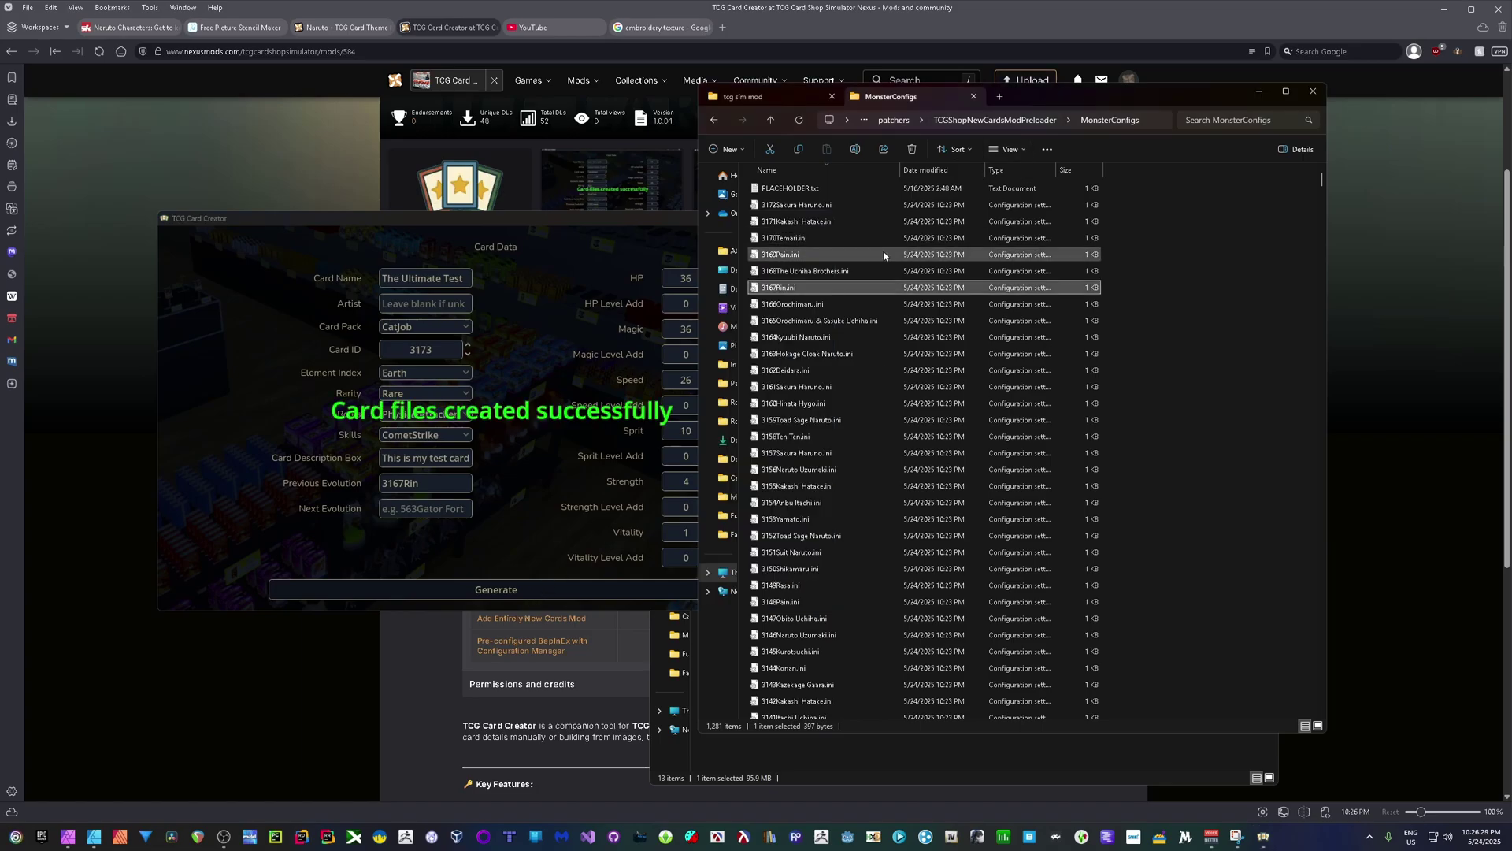
click(805, 120)
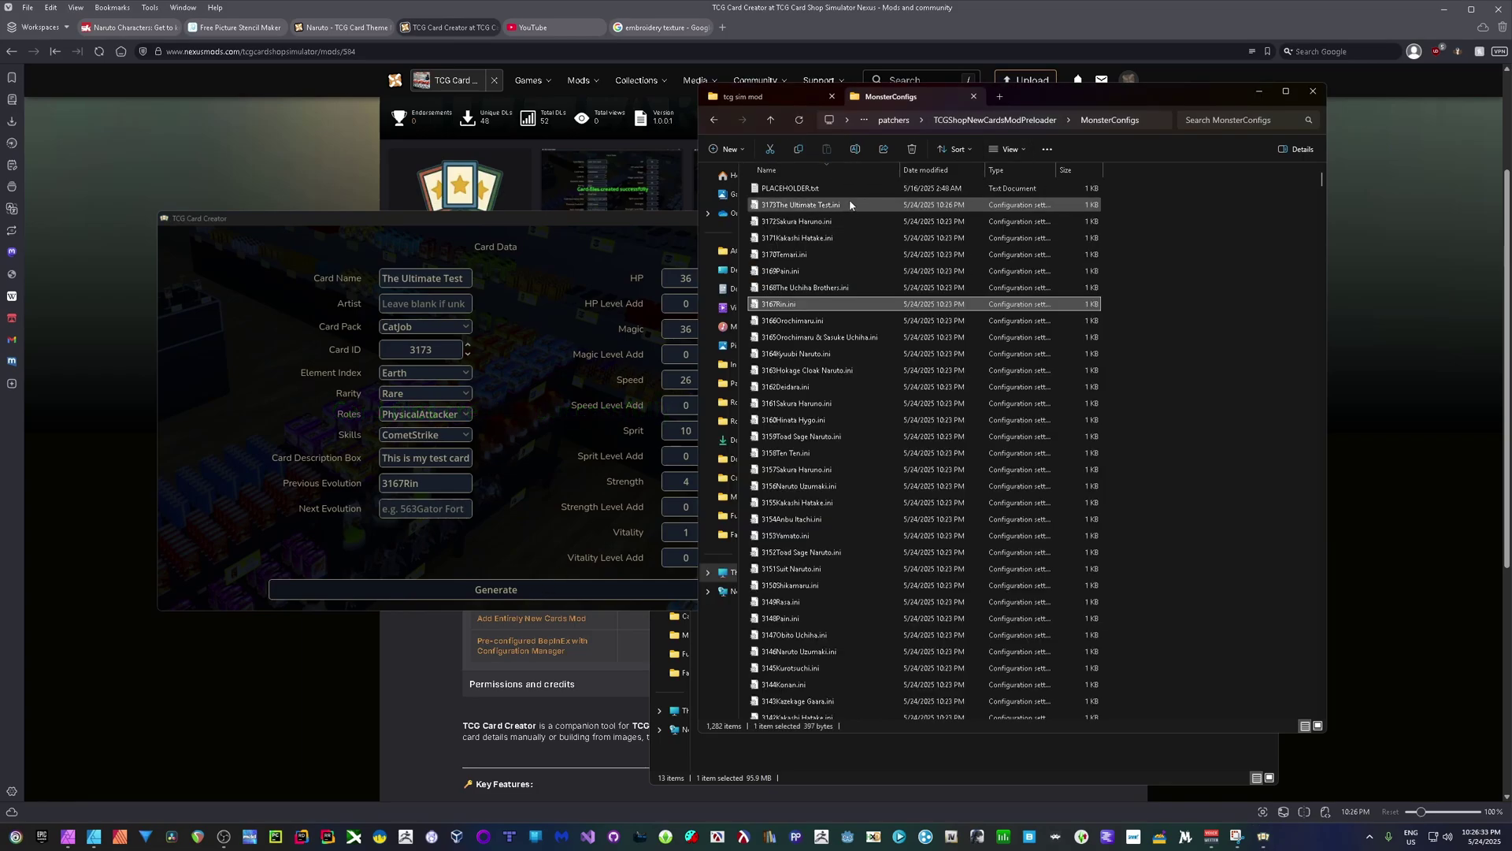
click(849, 204)
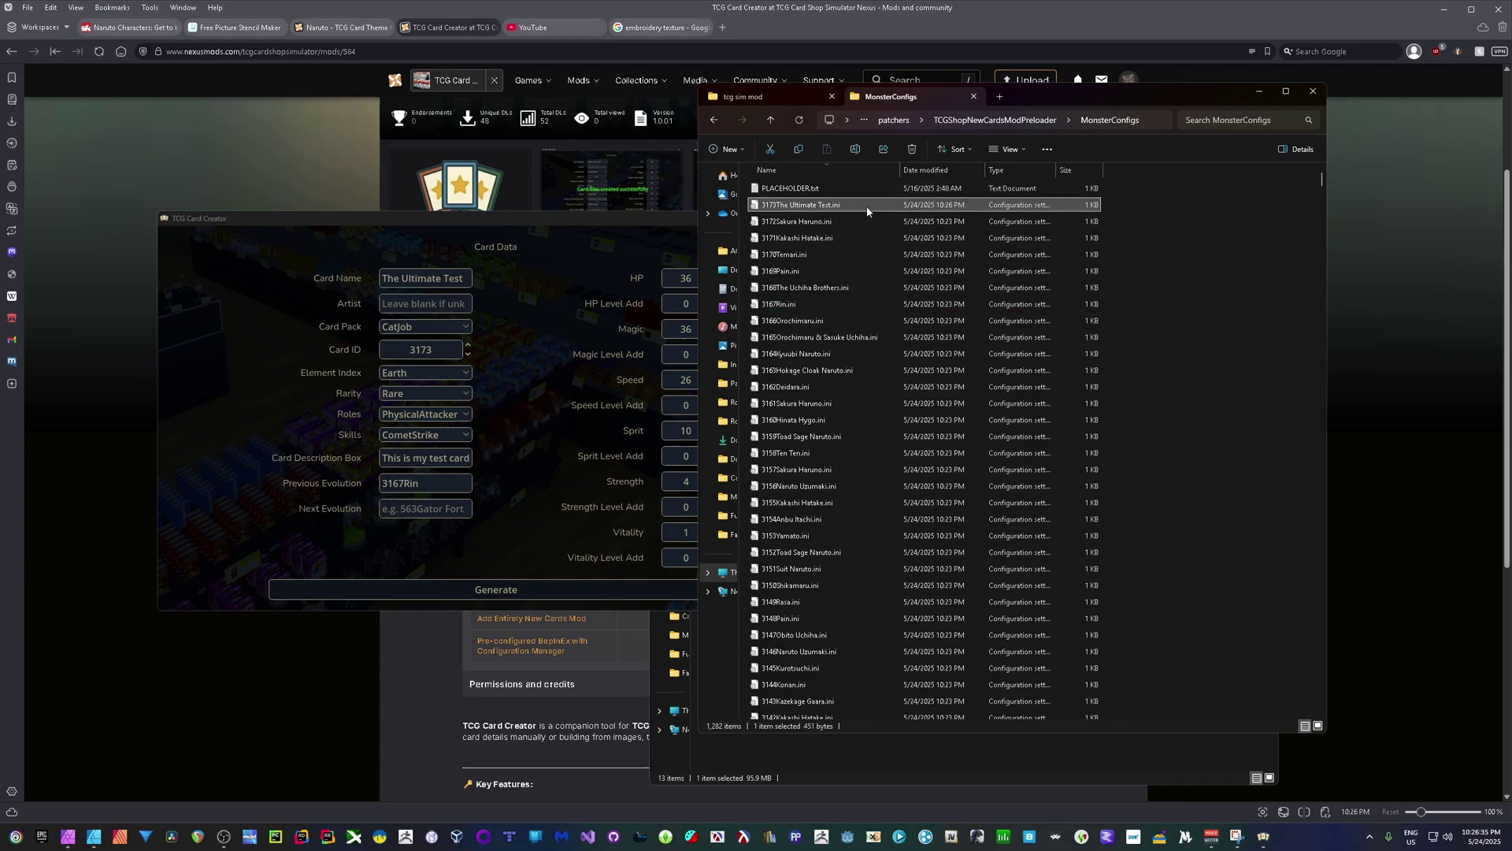
click(659, 223)
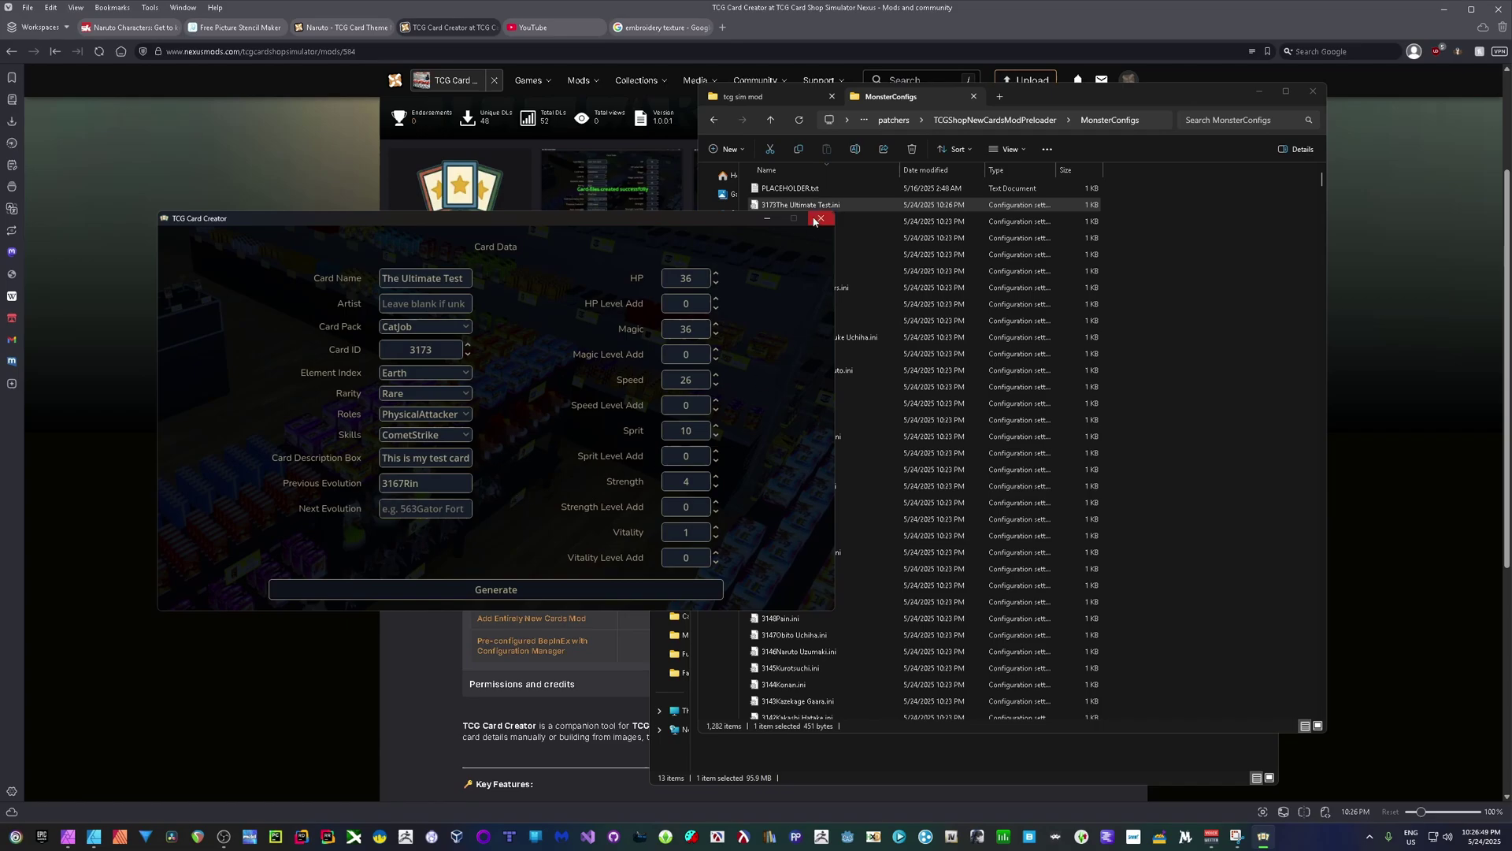
click(818, 219)
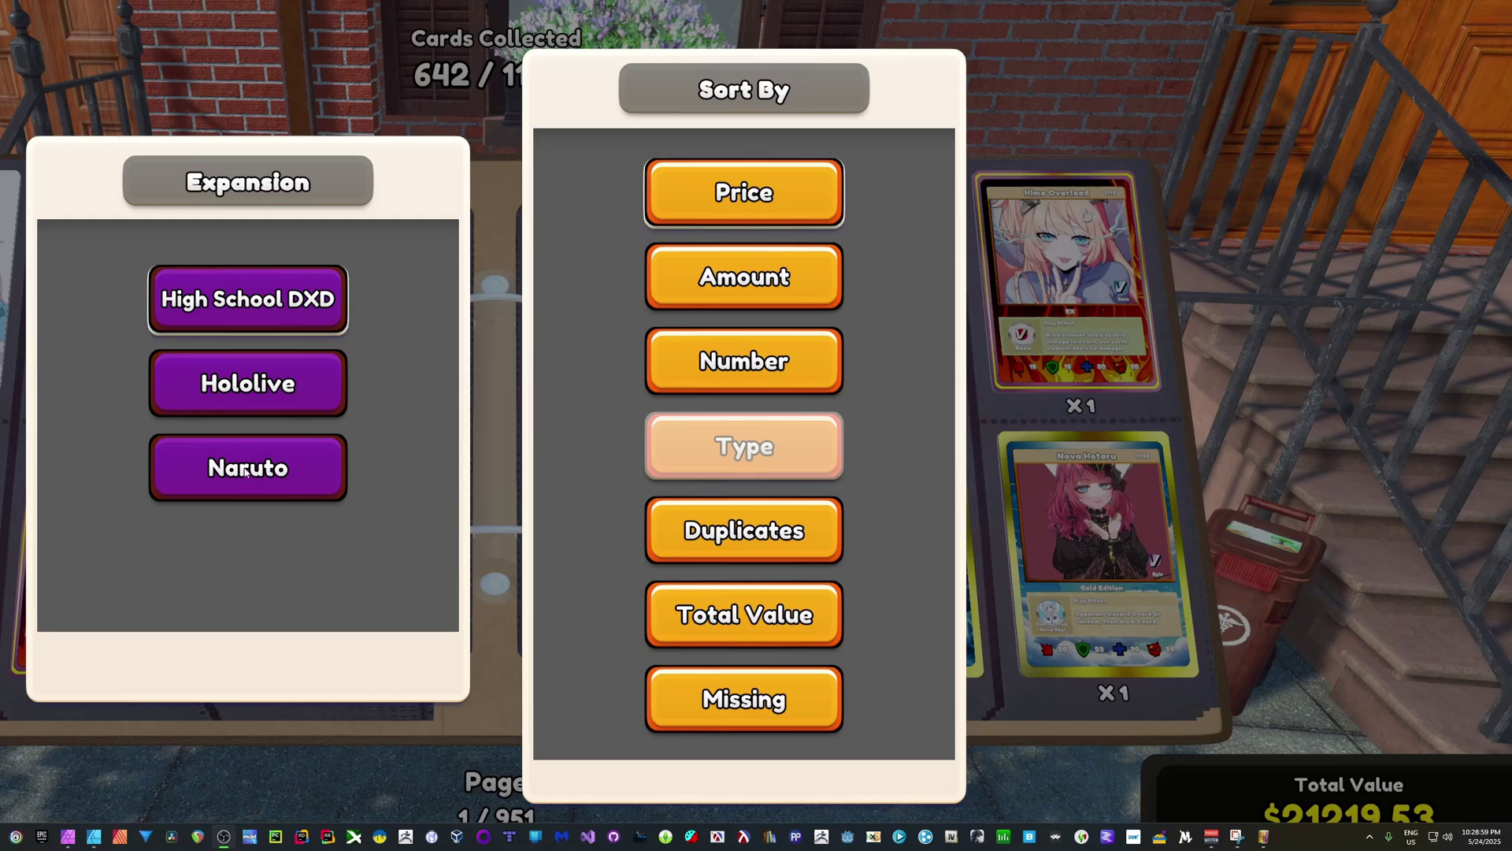
Step: Show the Naruto expansion and page the binder forward to page 124
click(245, 468)
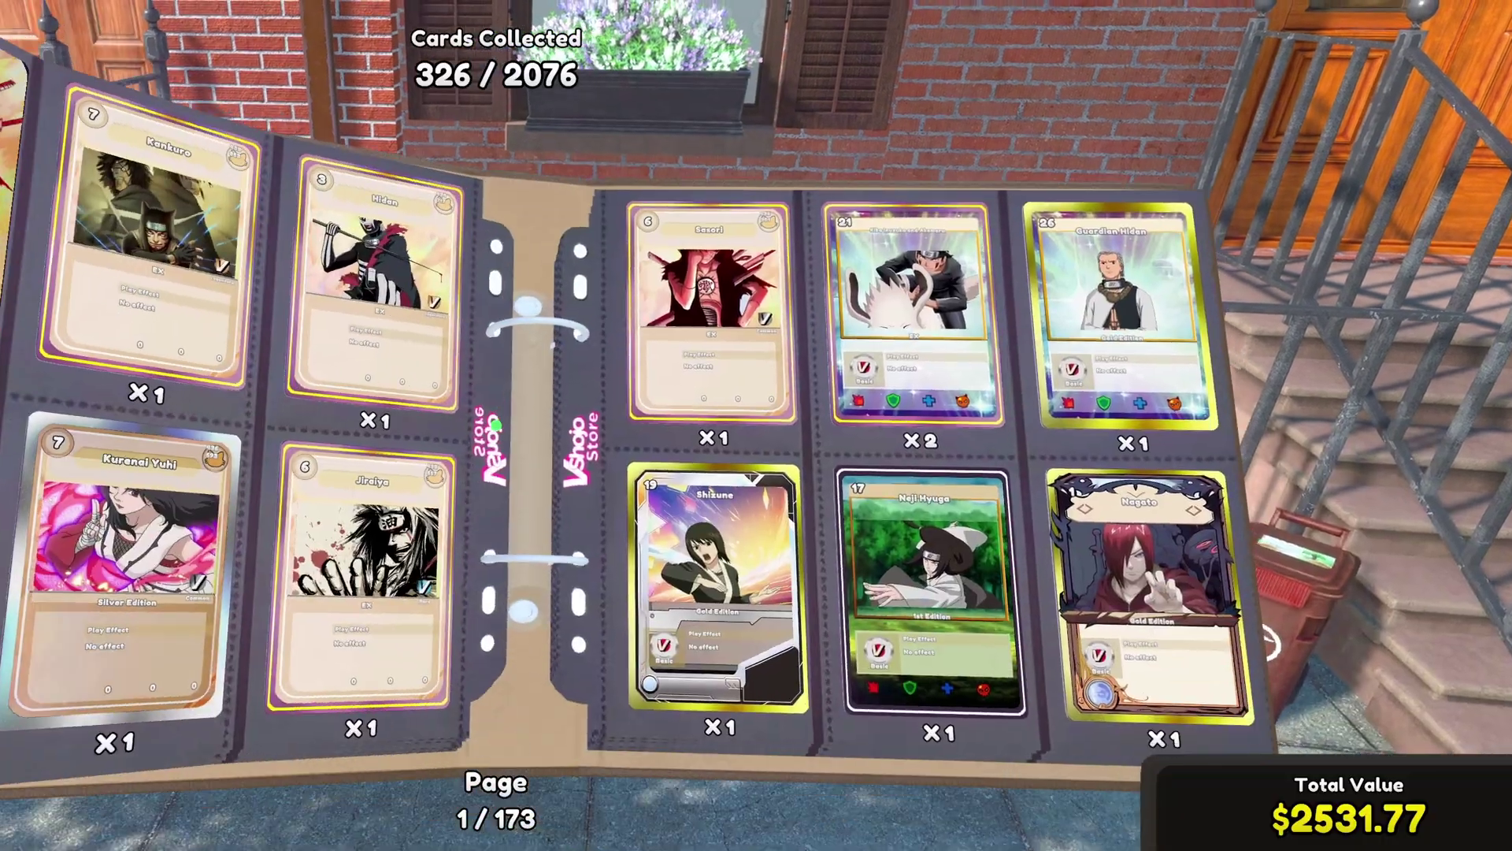
key(e)
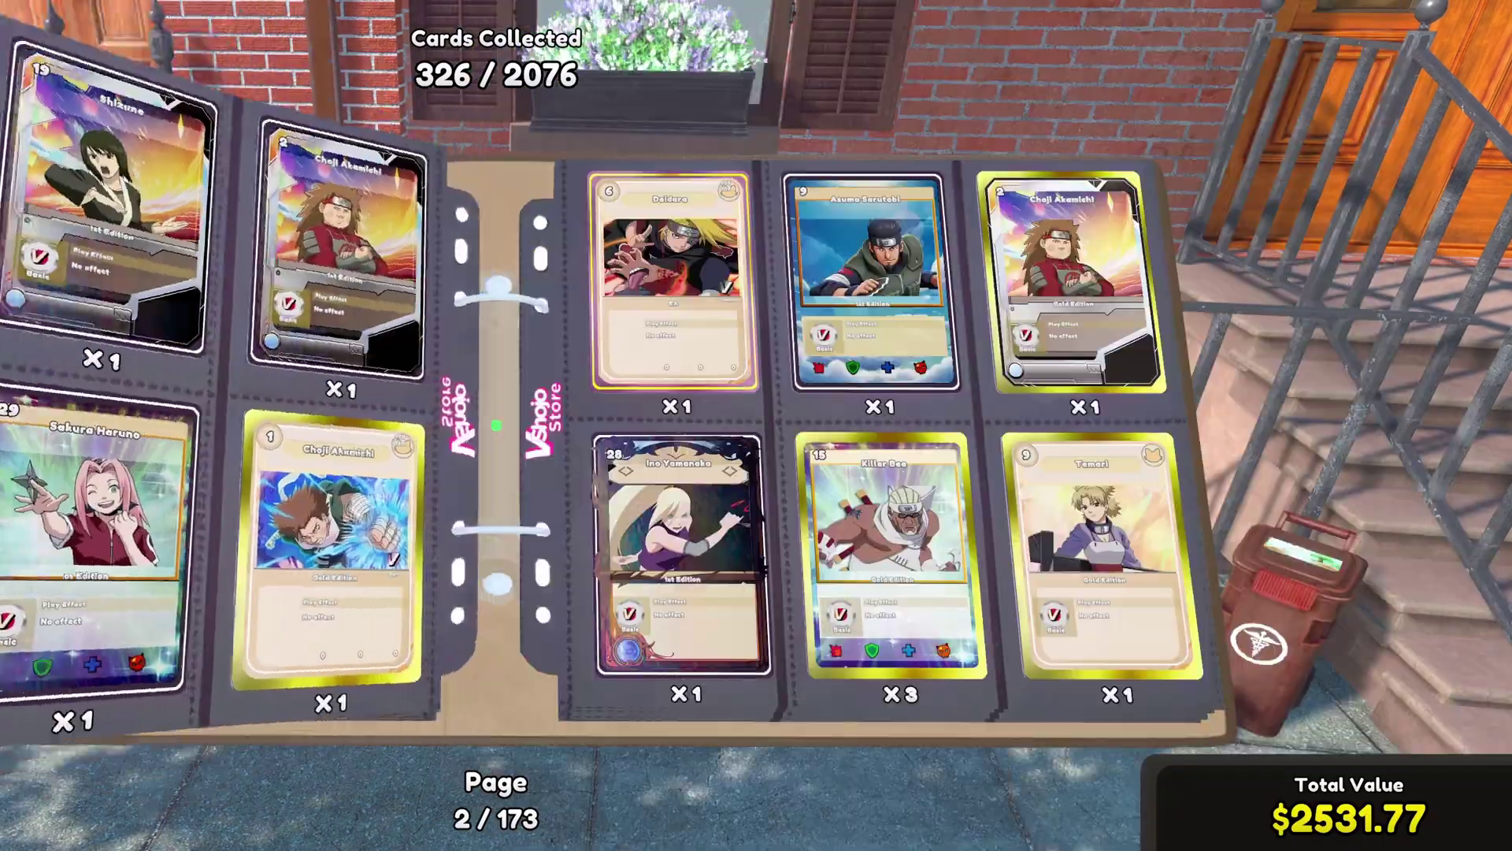
key(e)
key(e)
key(shift+e)
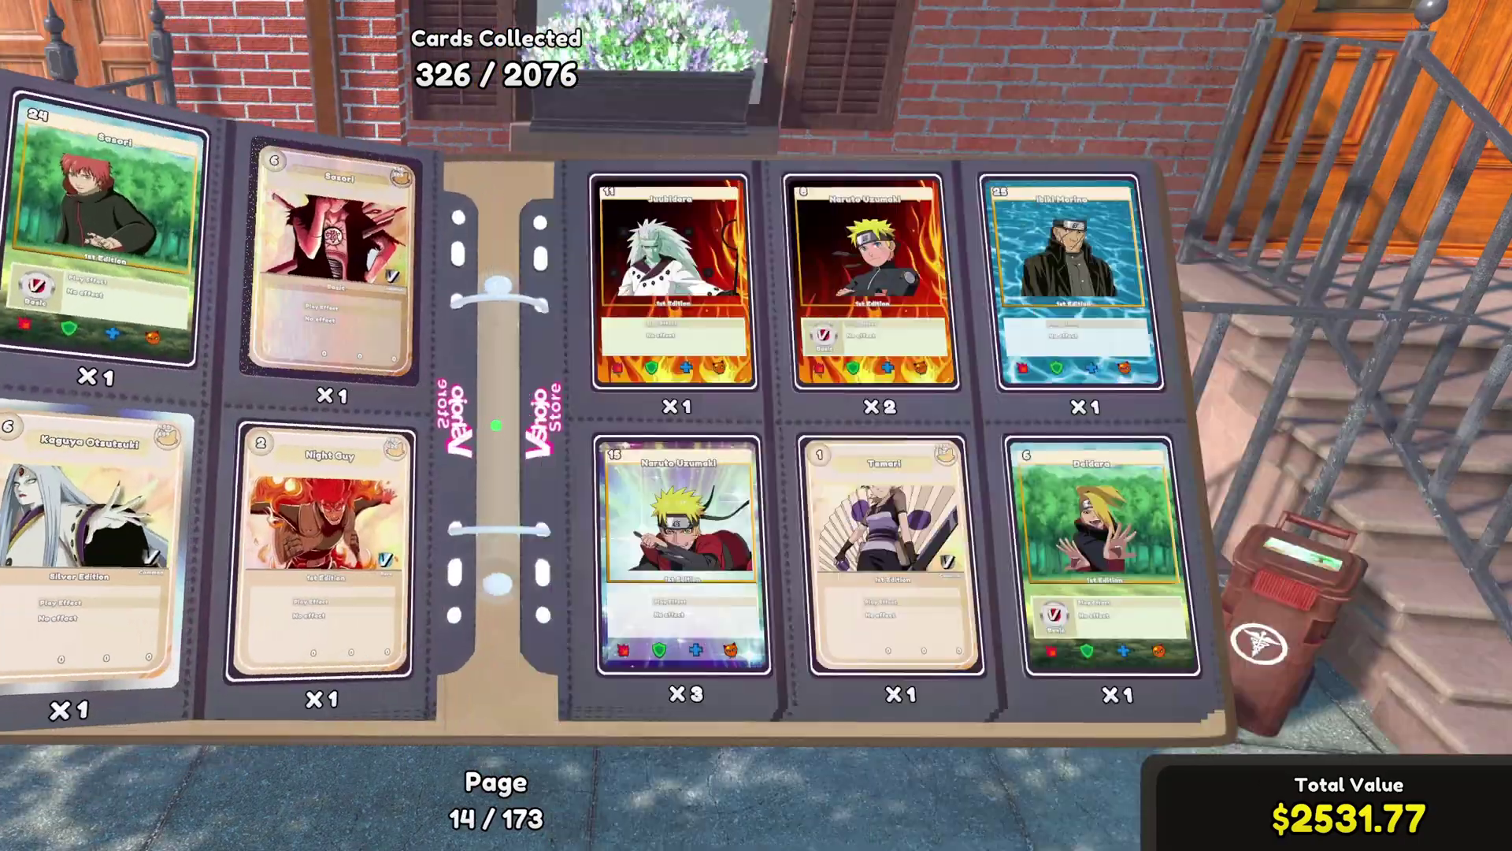
key(shift+e)
key(shift+e)
key(shift+e)
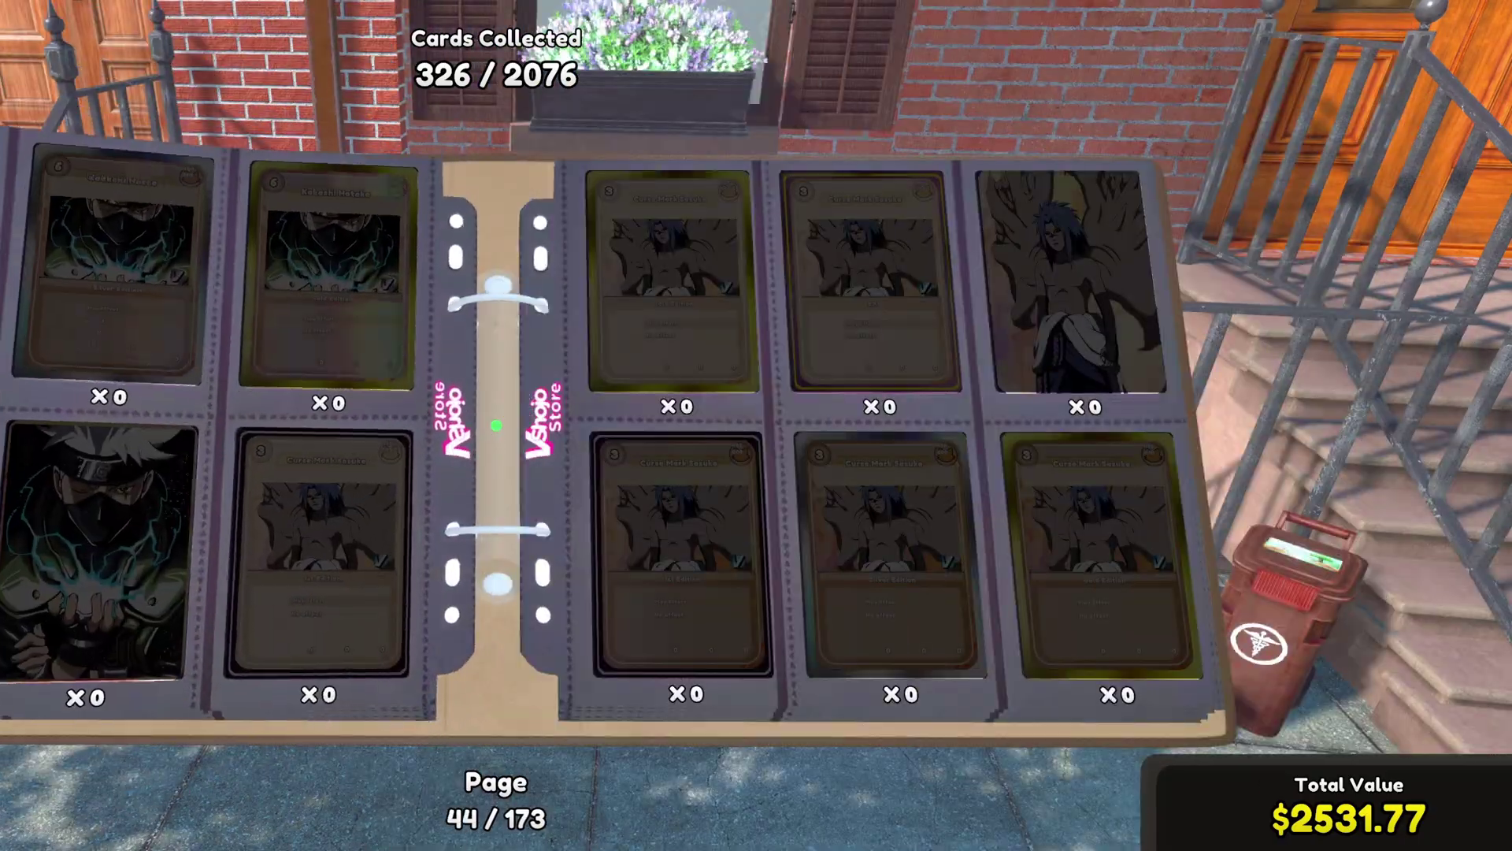
key(shift+q)
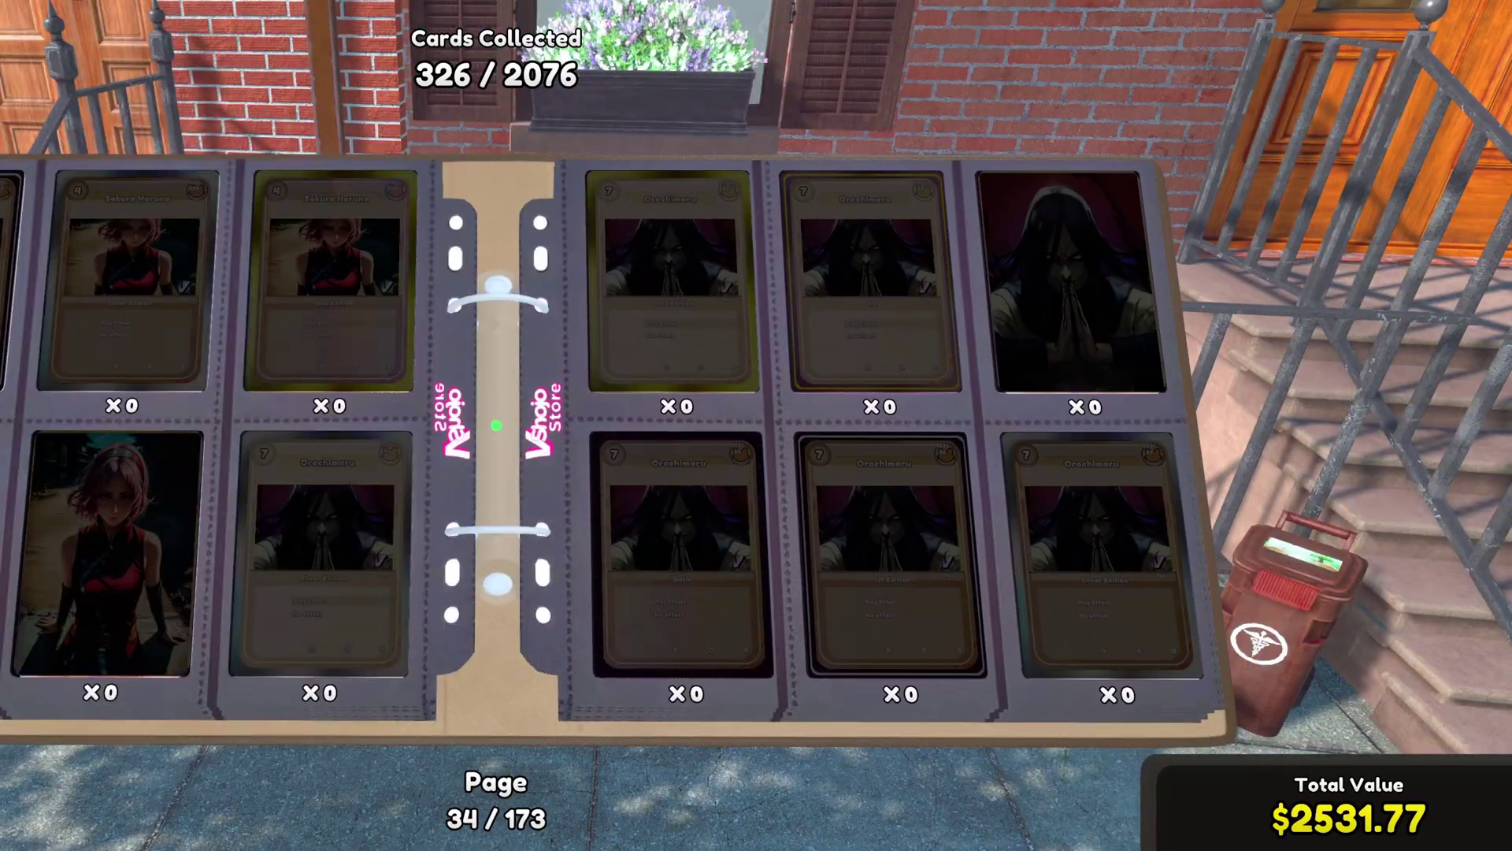
key(shift+e)
key(shift+e)
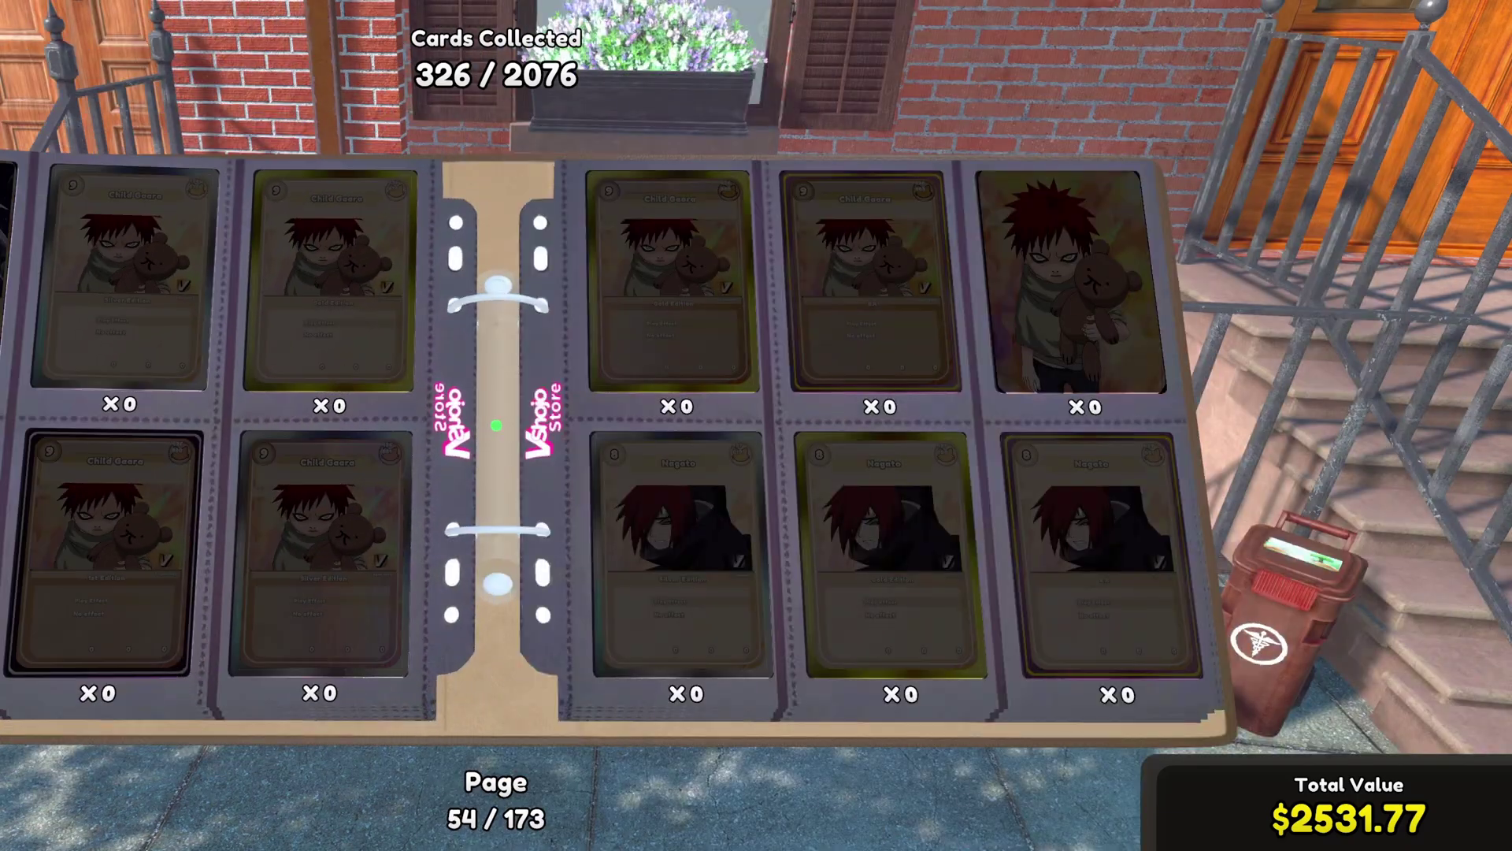
key(shift+e)
key(shift+e)
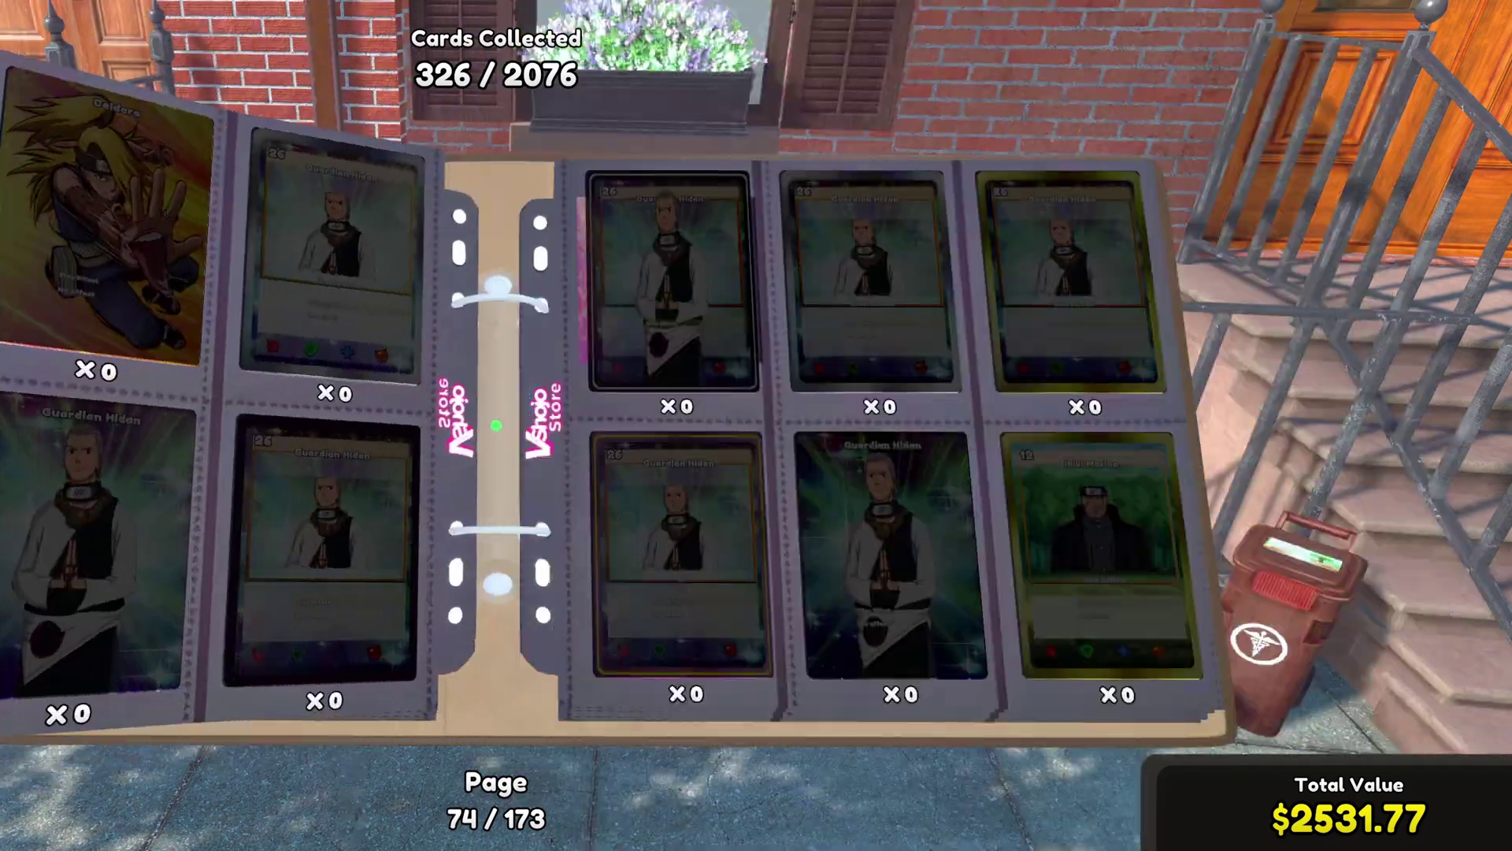
key(shift+e)
key(shift+e)
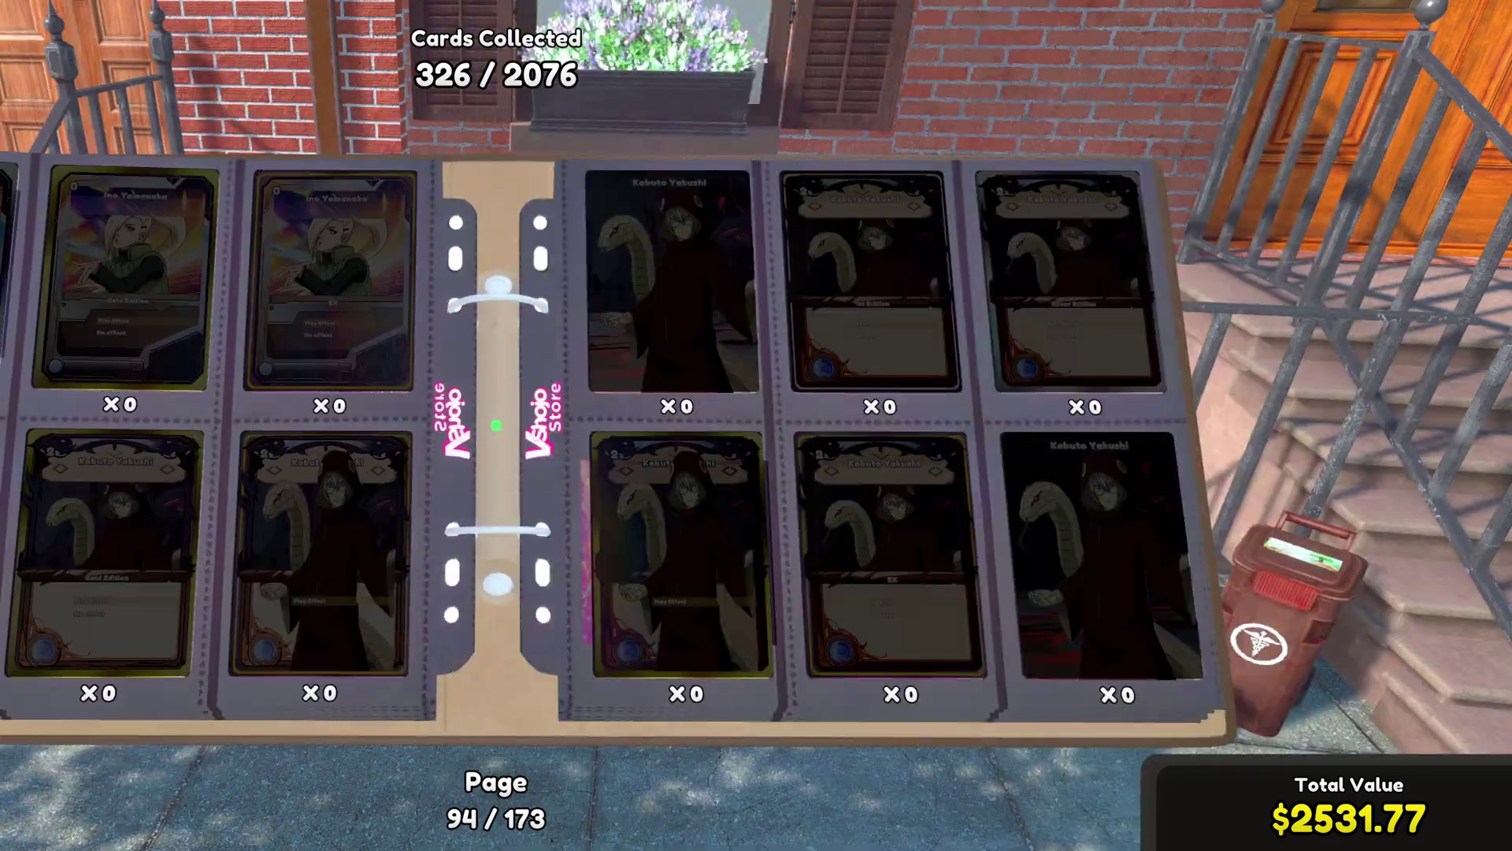
key(shift+e)
key(shift+e)
key(shift+e)
key(shift+e)
key(shift+q)
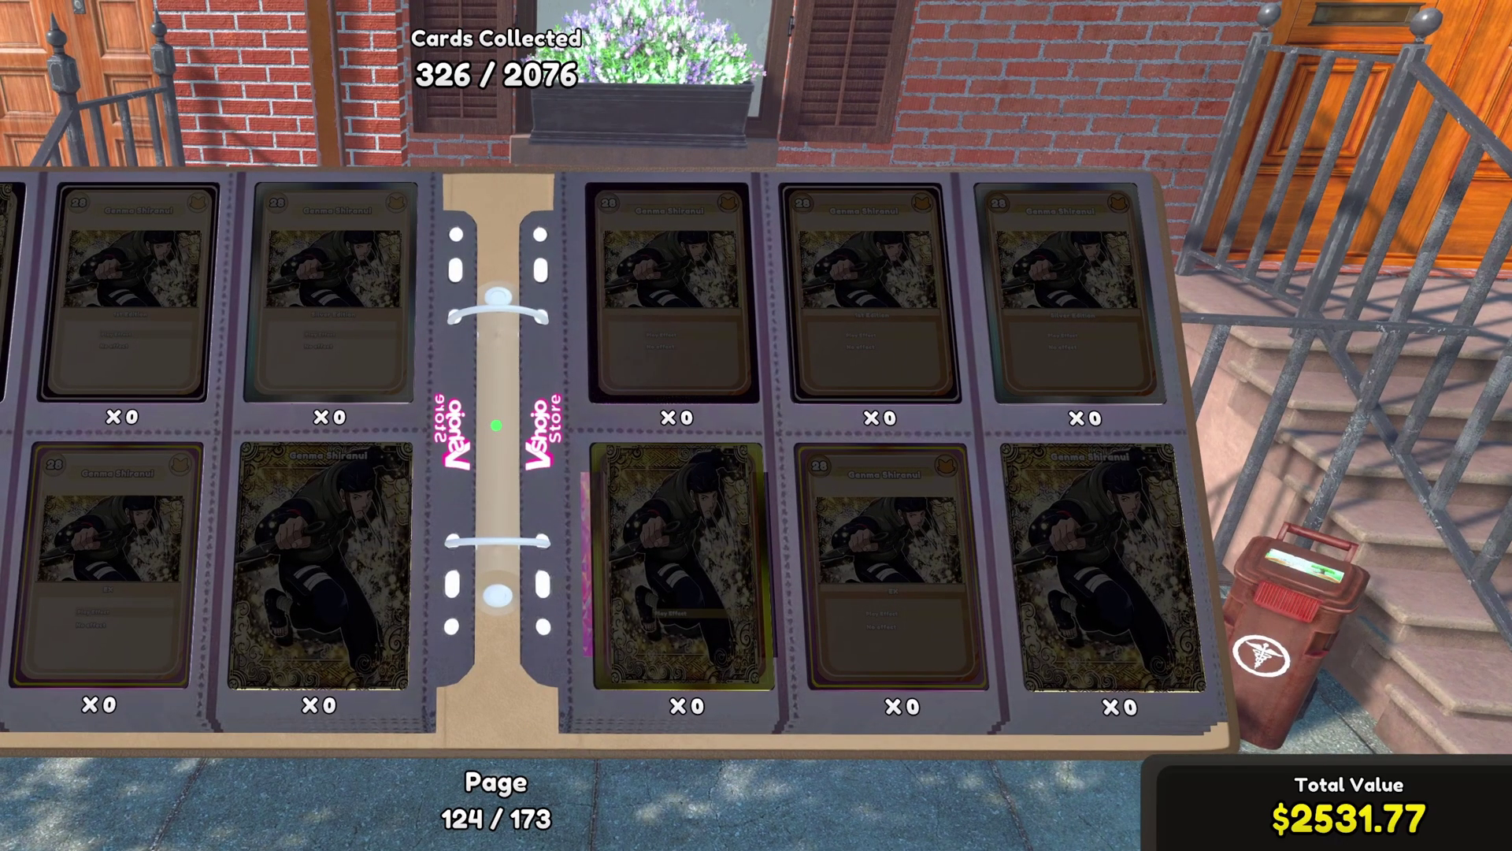
Step: Skip ahead past the Tobi and Anbu Itachi pages to final page 173/173
key(shift+e)
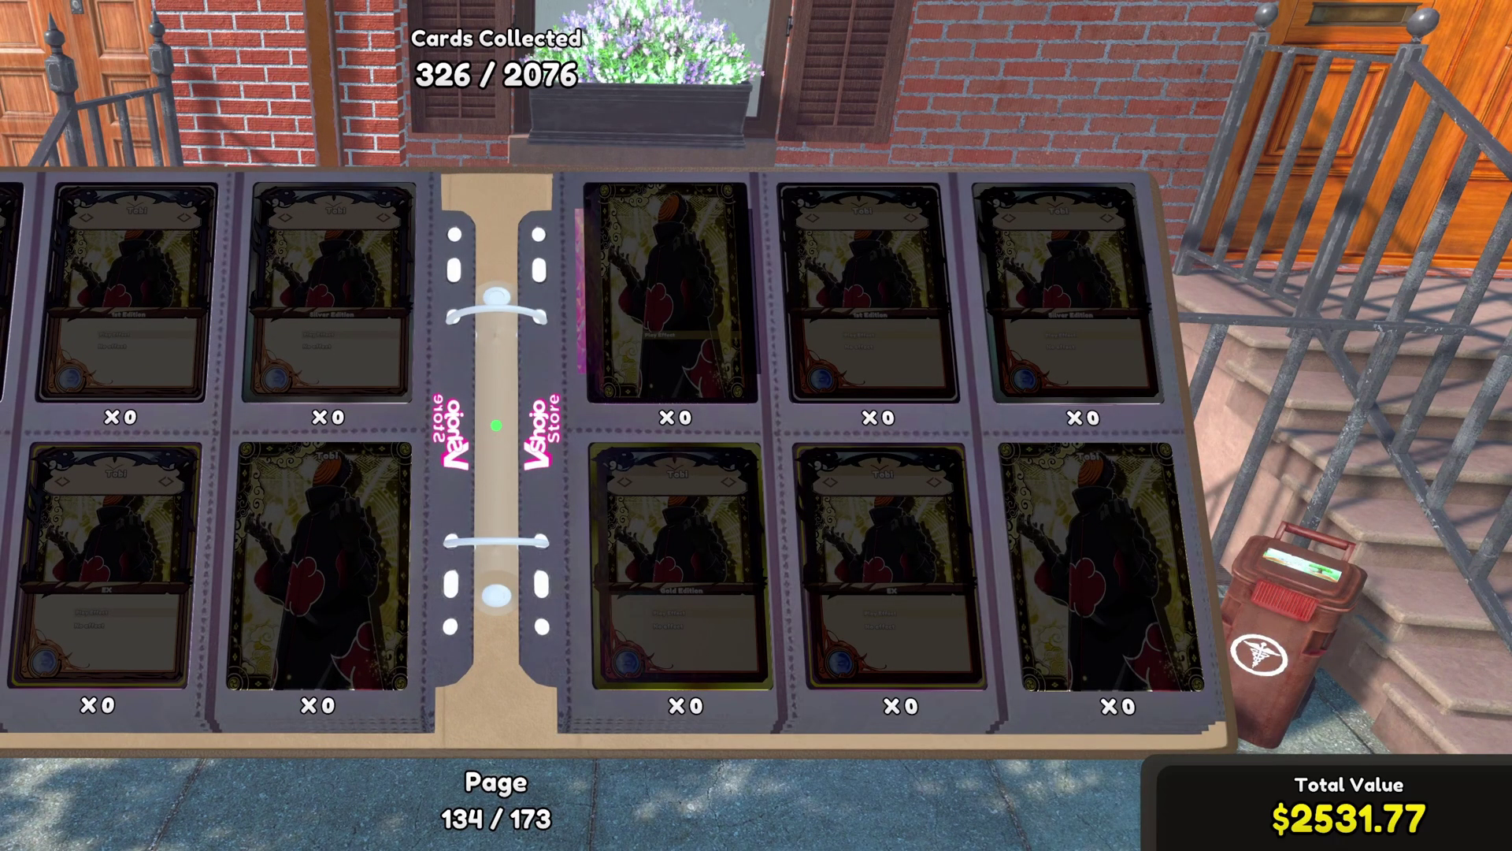
key(shift+e)
key(shift+e)
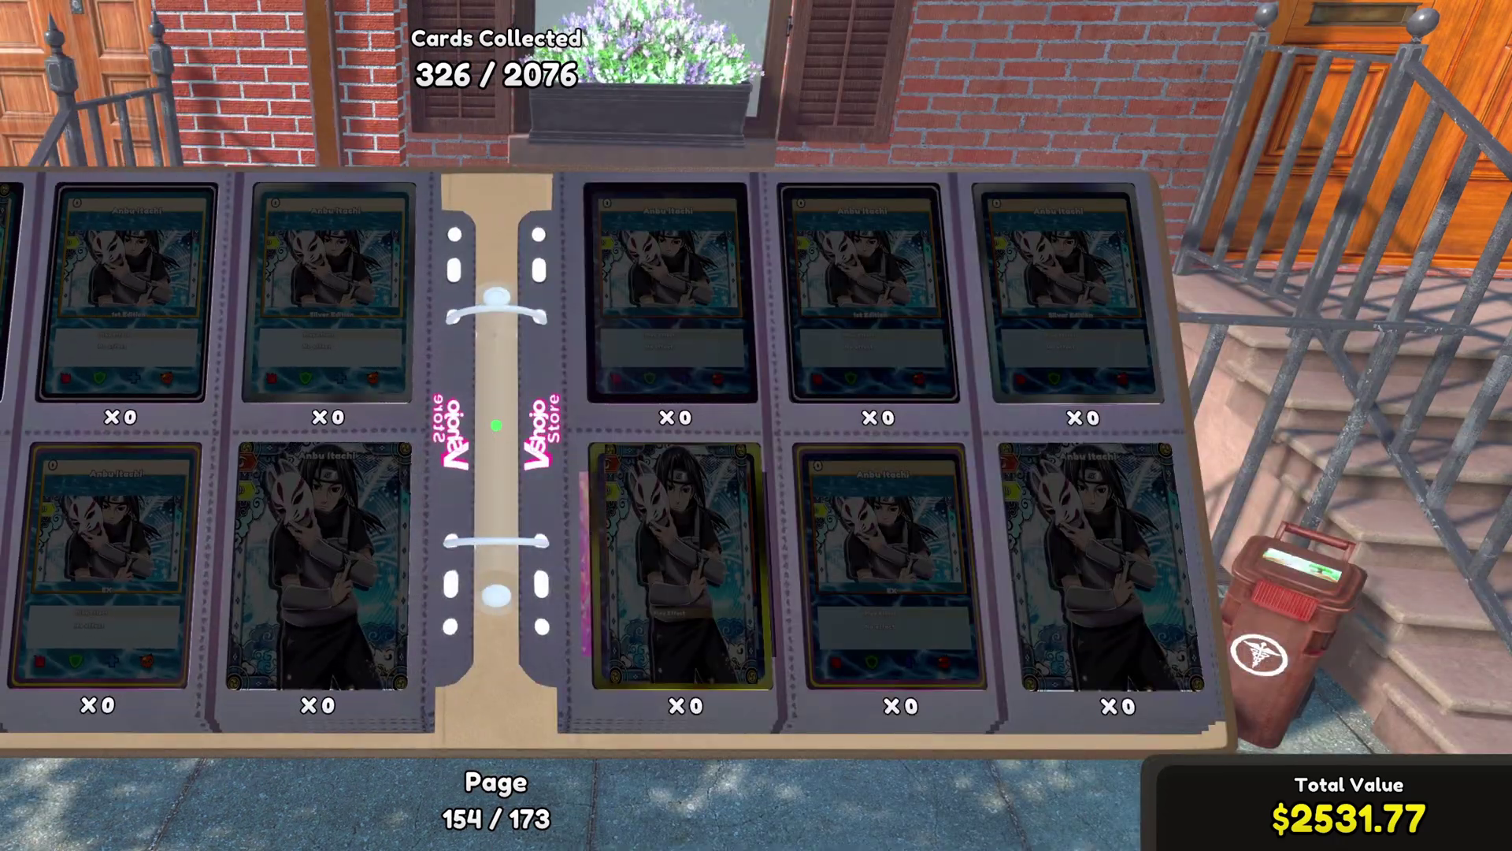
key(shift+e)
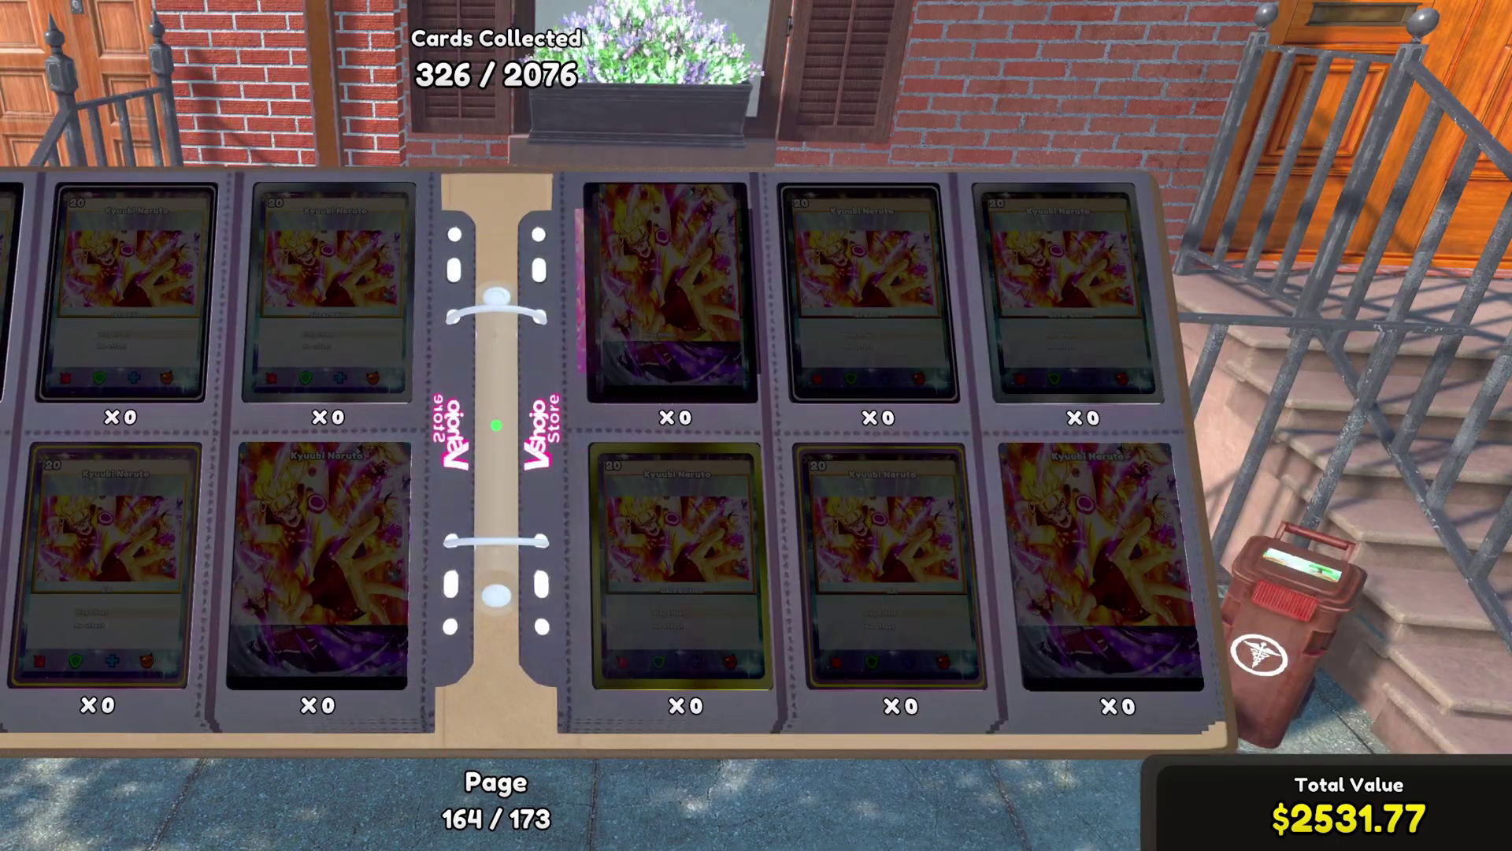
key(shift+e)
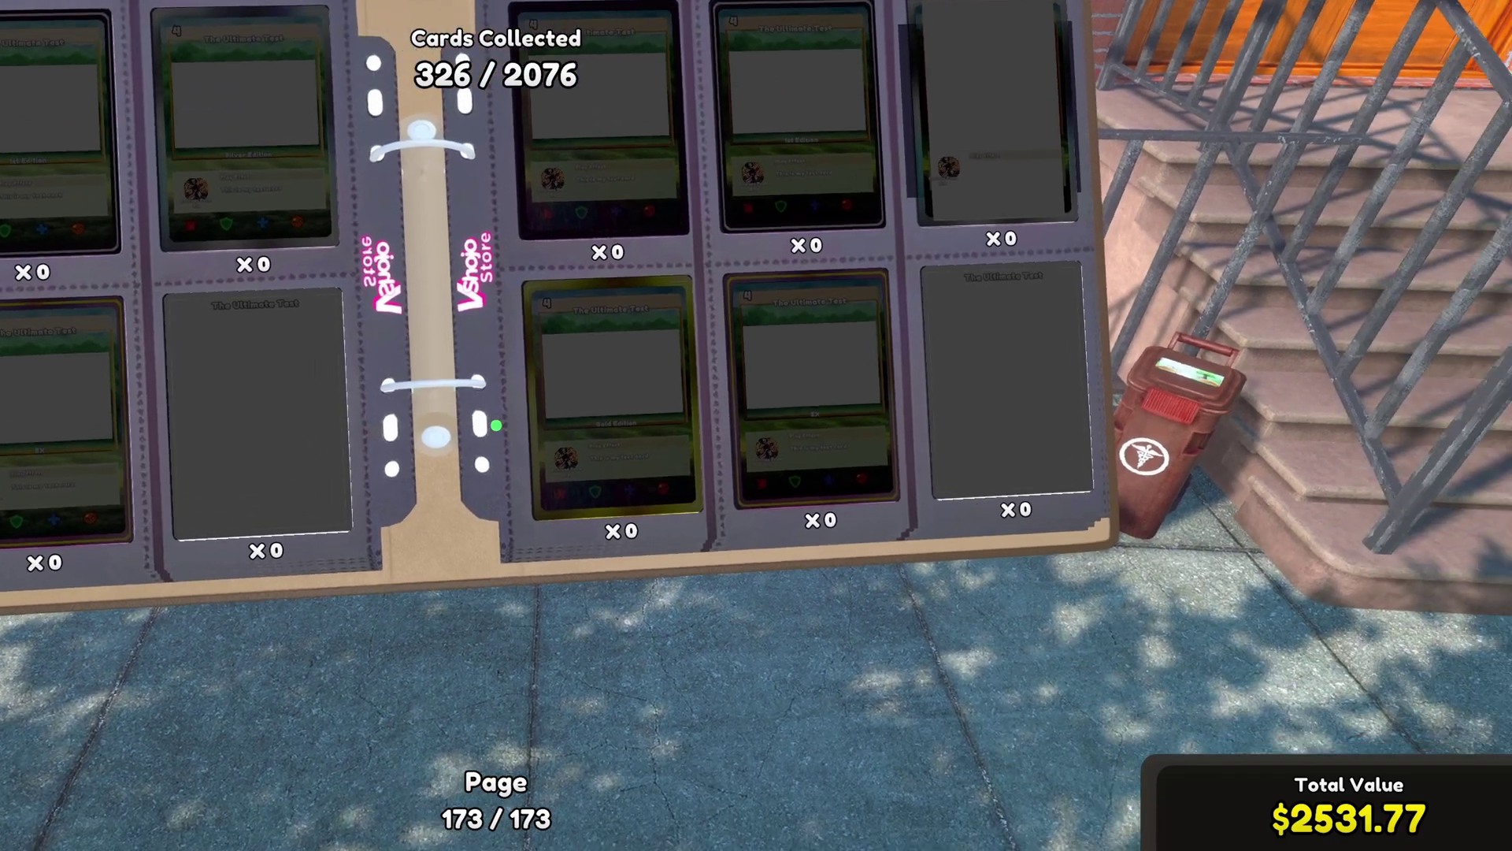
mouse_move(496, 426)
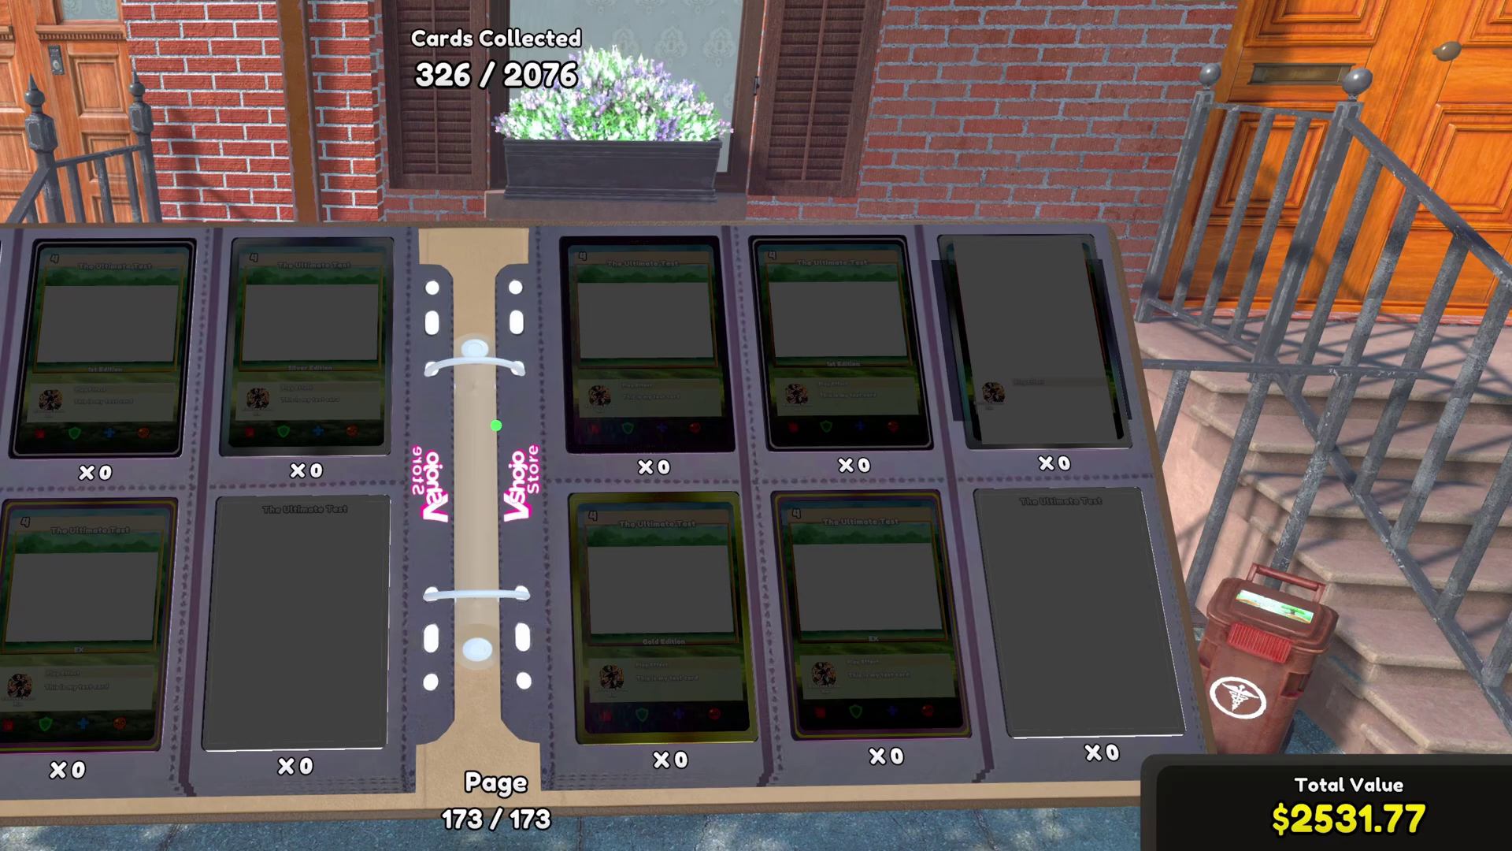
Step: Page the binder back one page at a time from 173 to the Temari cards on page 131
key(q)
key(q)
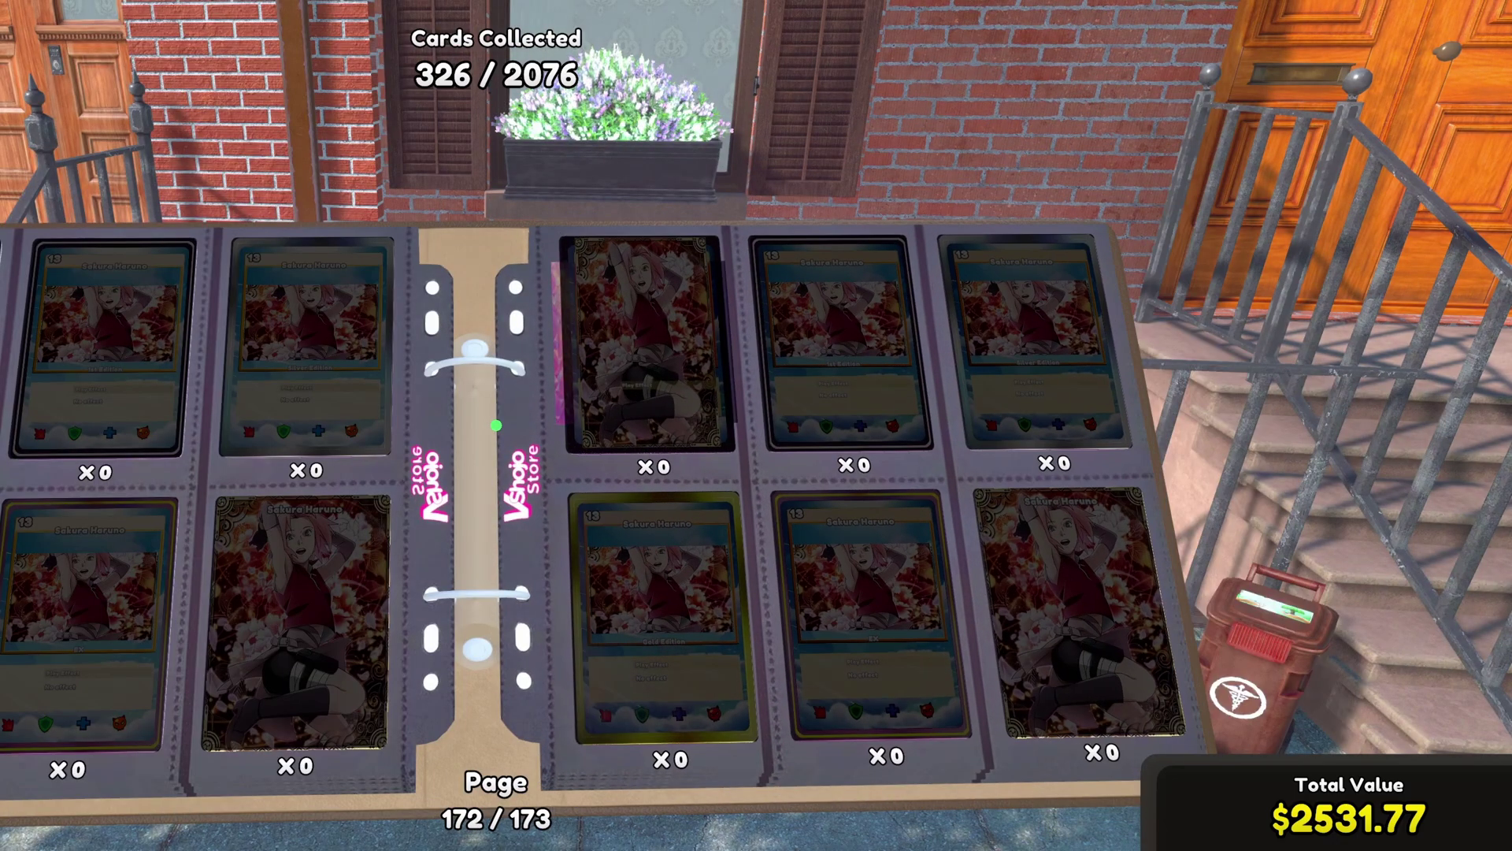
key(q)
key(q)
key(q)
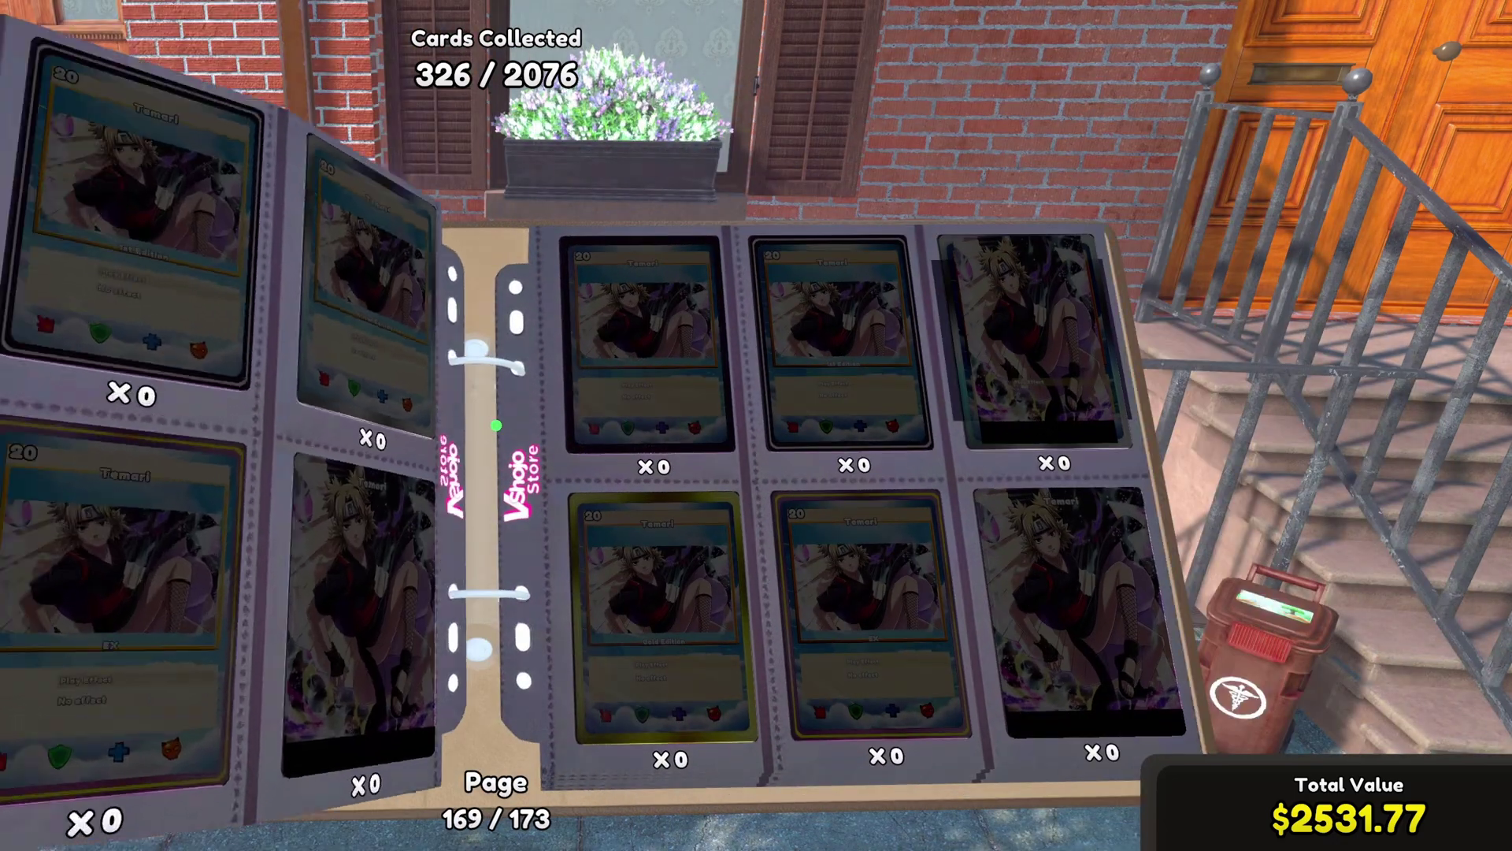
key(q)
key(q)
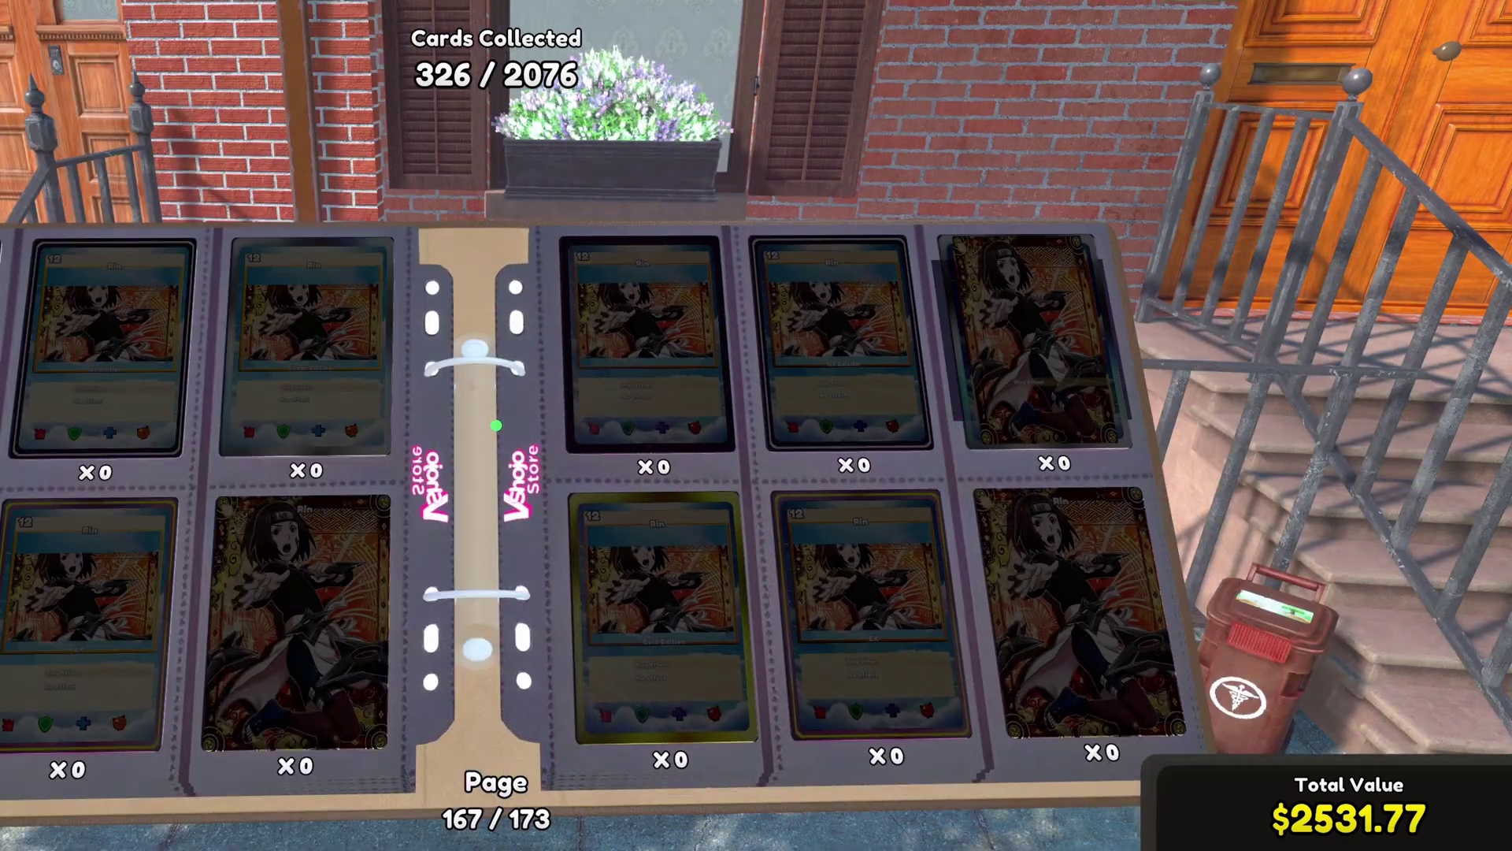
key(q)
key(q)
key(q)
key(q)
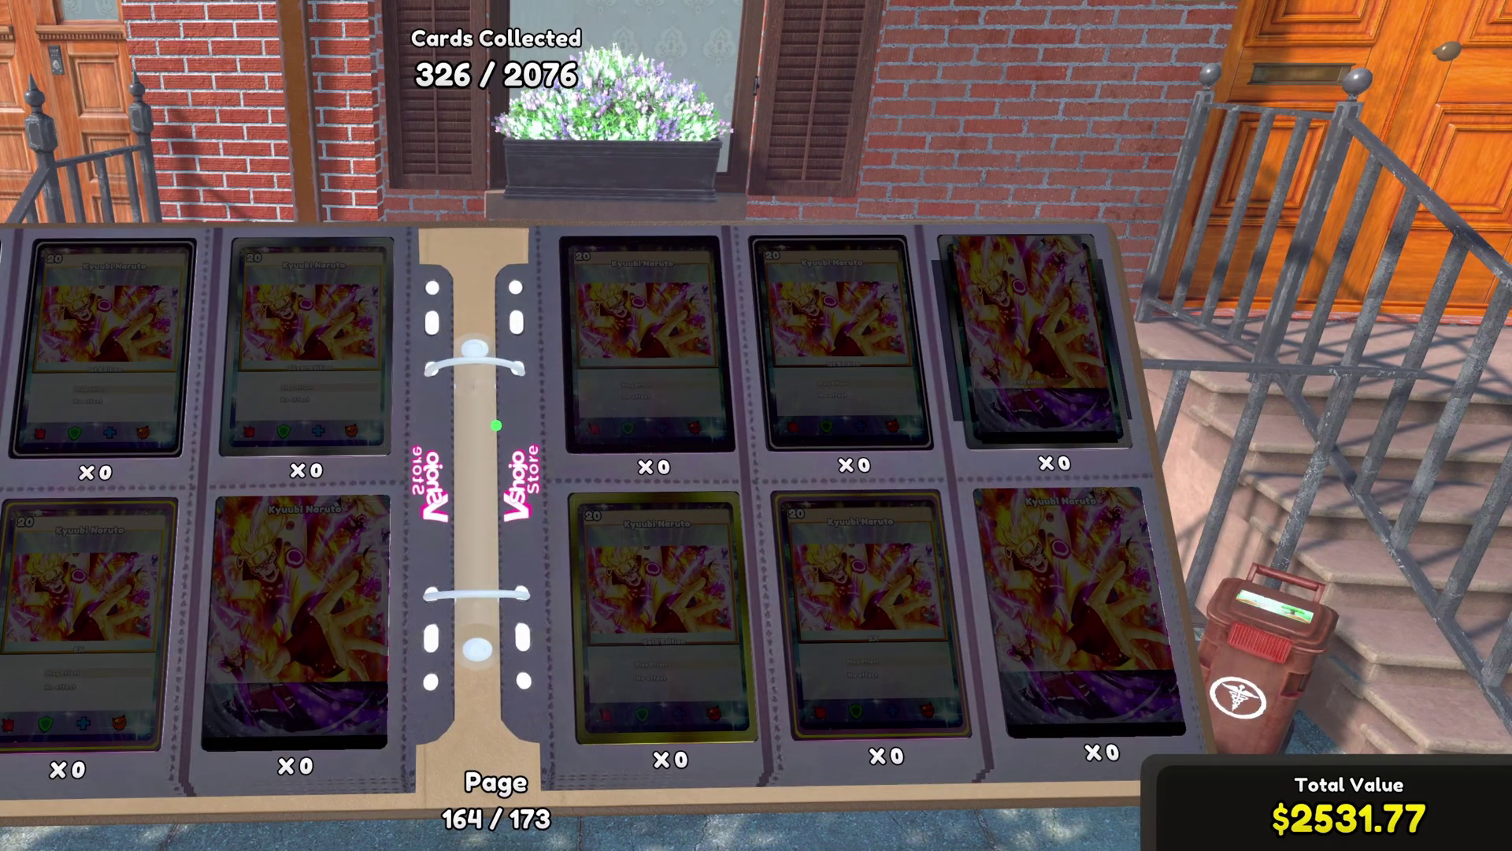
key(q)
key(q)
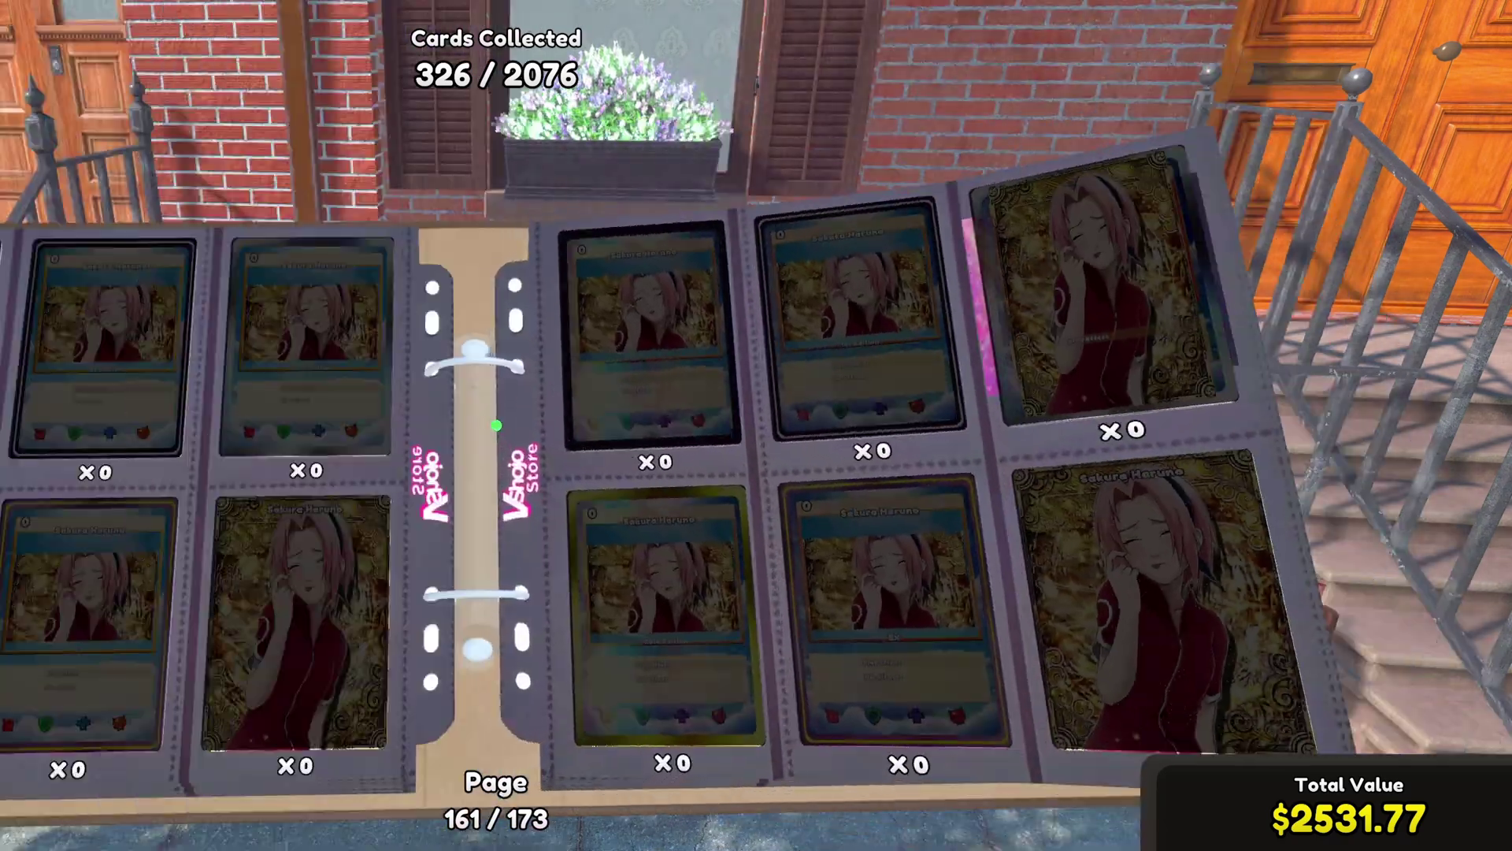
key(q)
key(q)
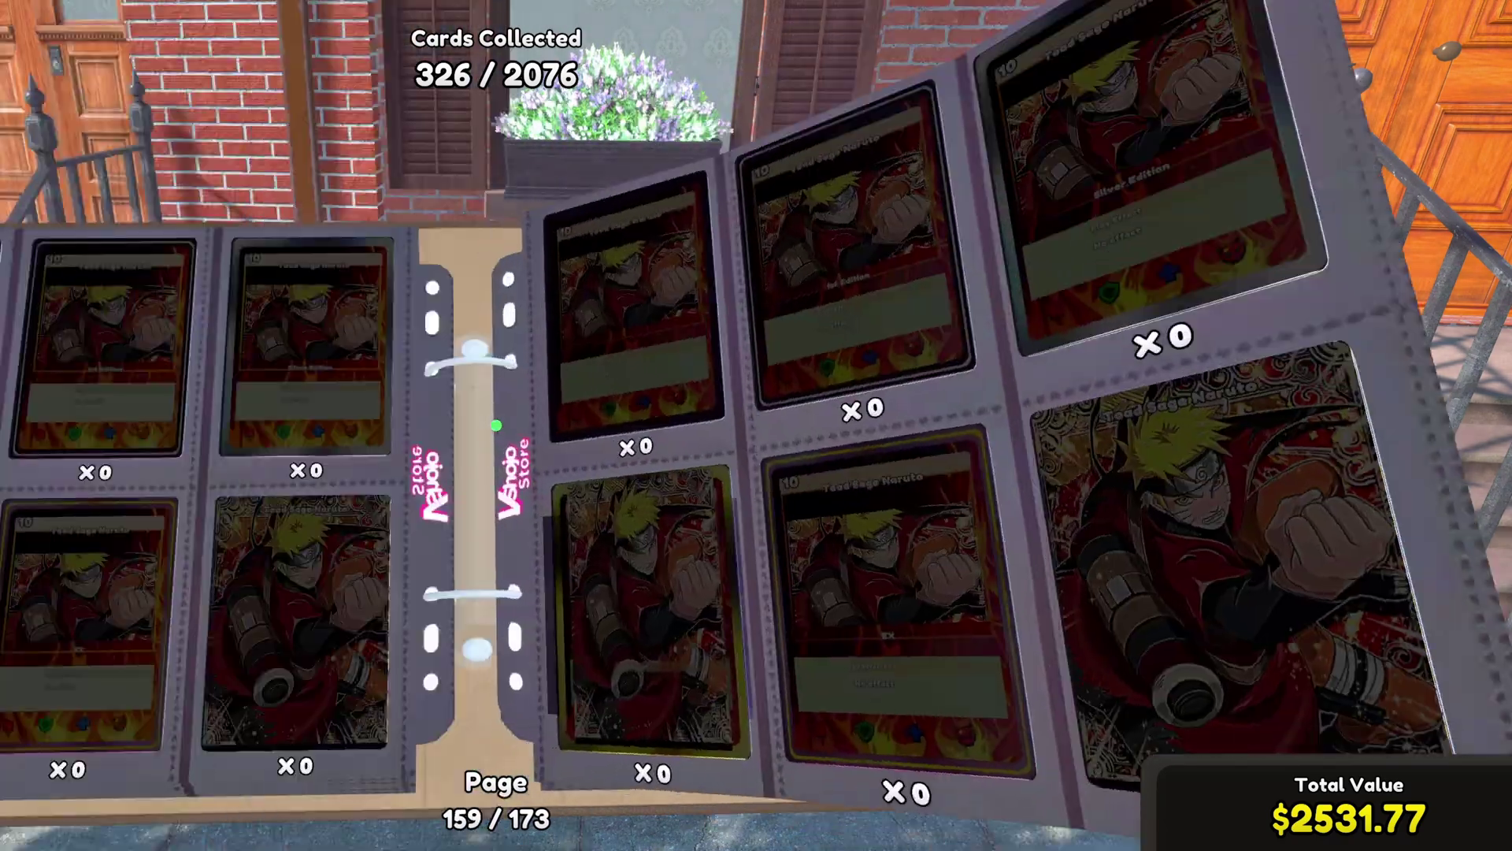
key(q)
key(q)
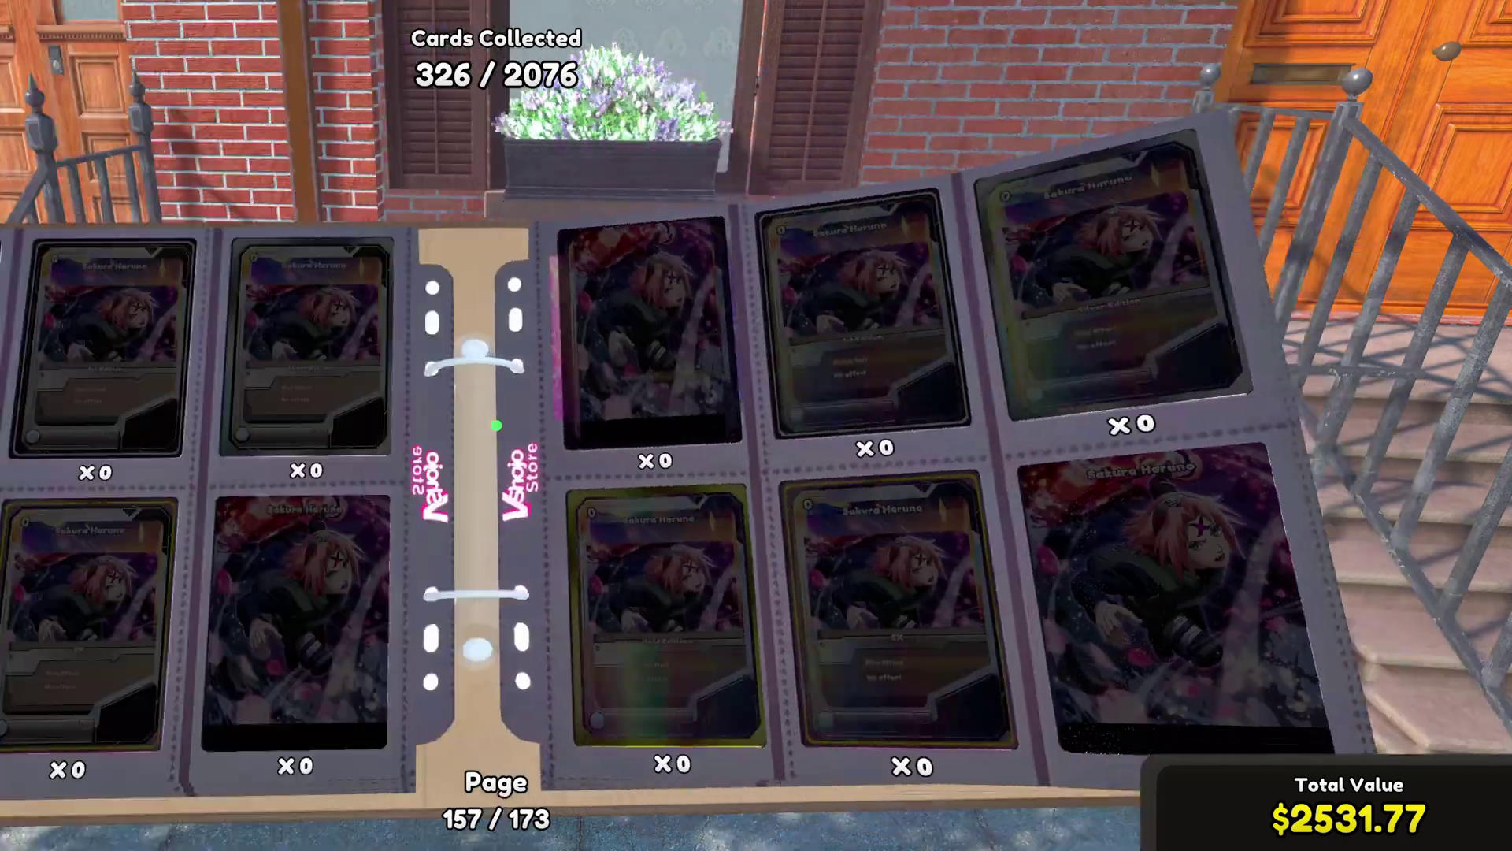
key(q)
key(q)
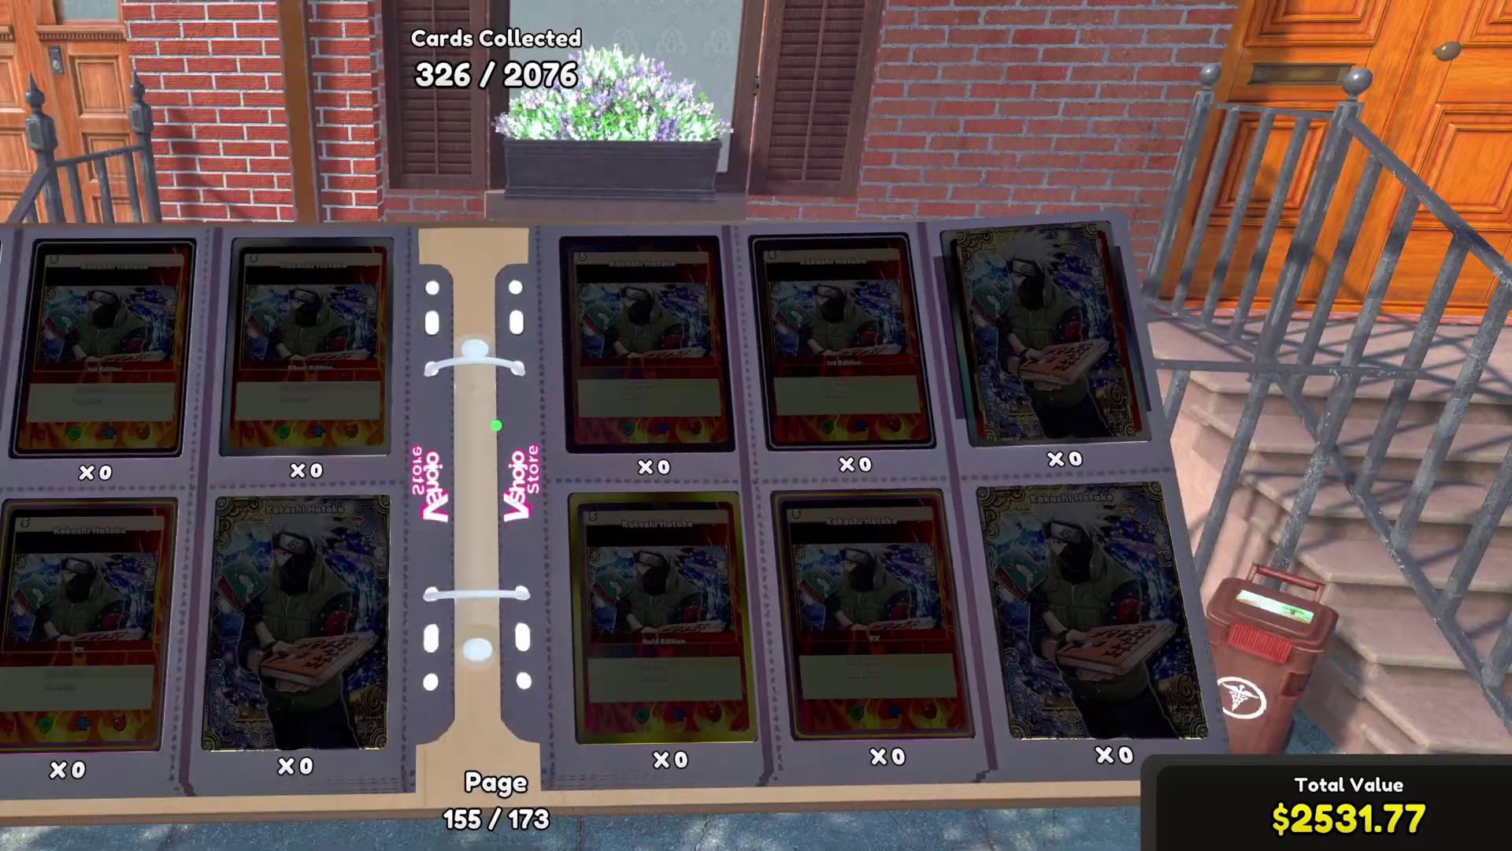
key(q)
key(q)
key(q)
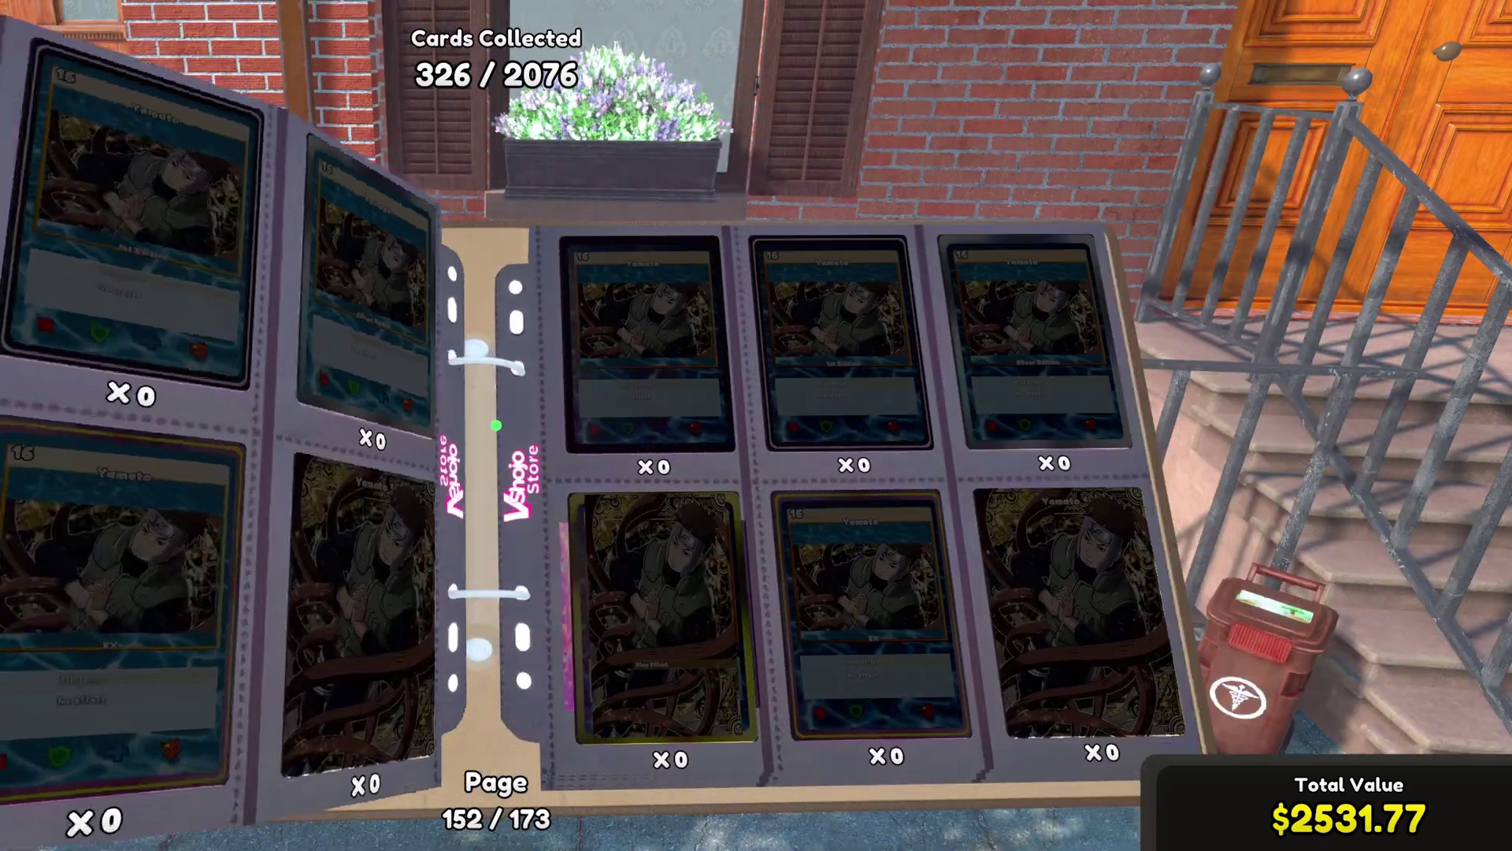
key(q)
key(q)
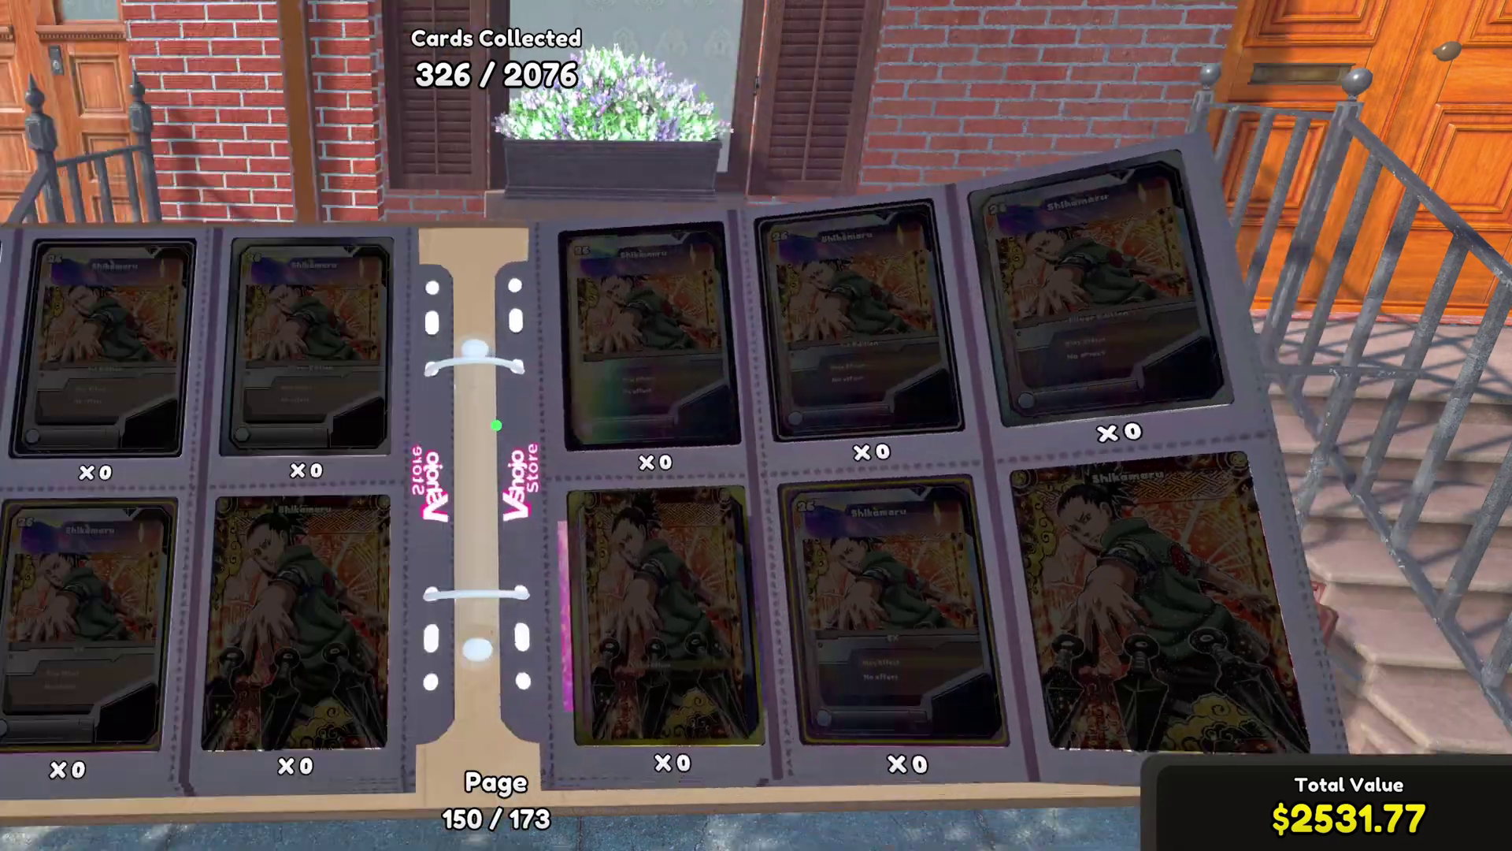
key(q)
key(q)
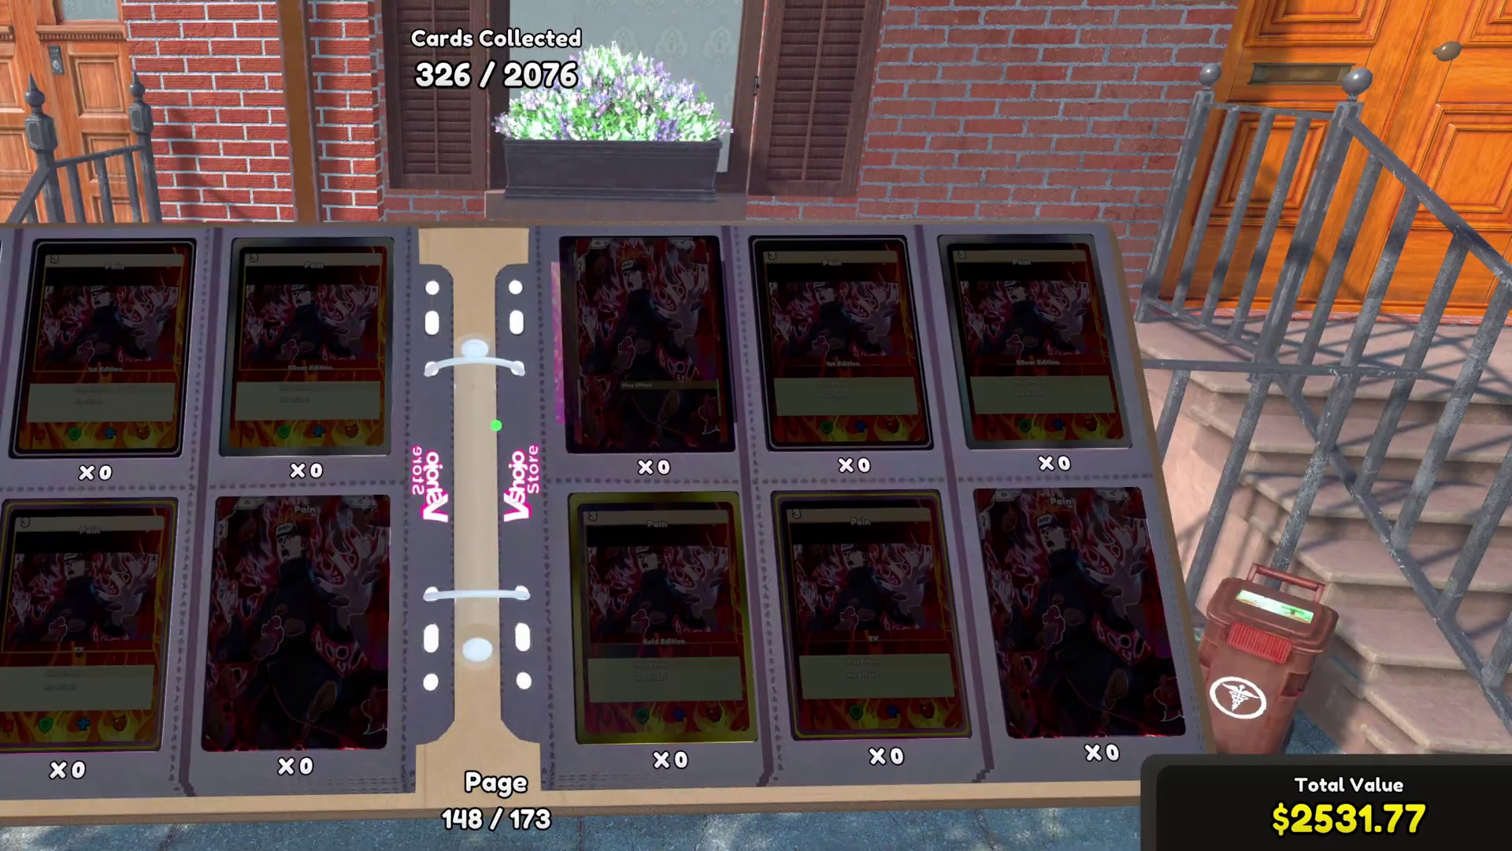
key(q)
key(q)
key(q)
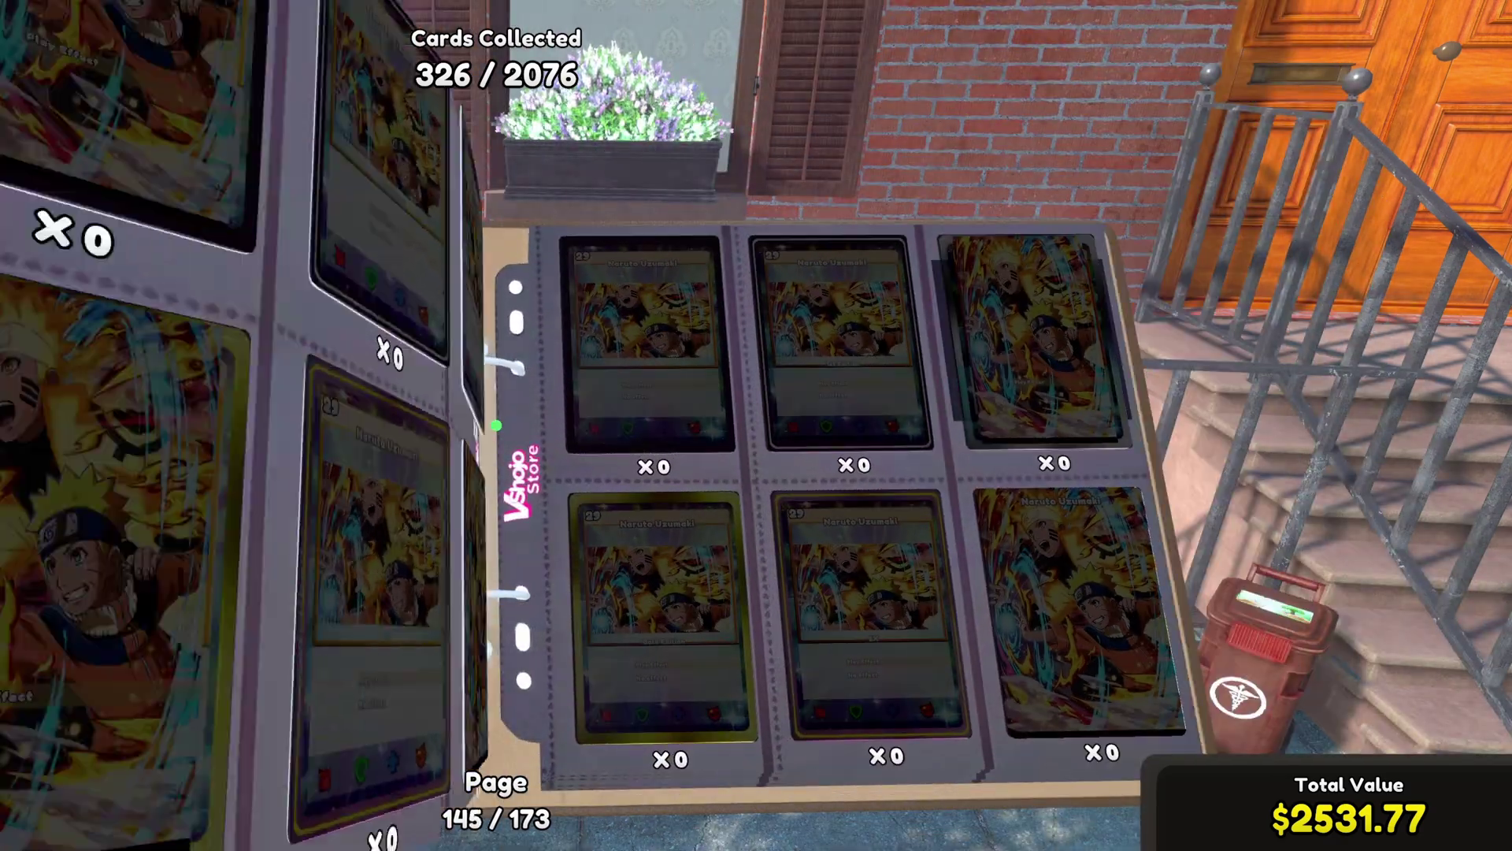
key(q)
key(q)
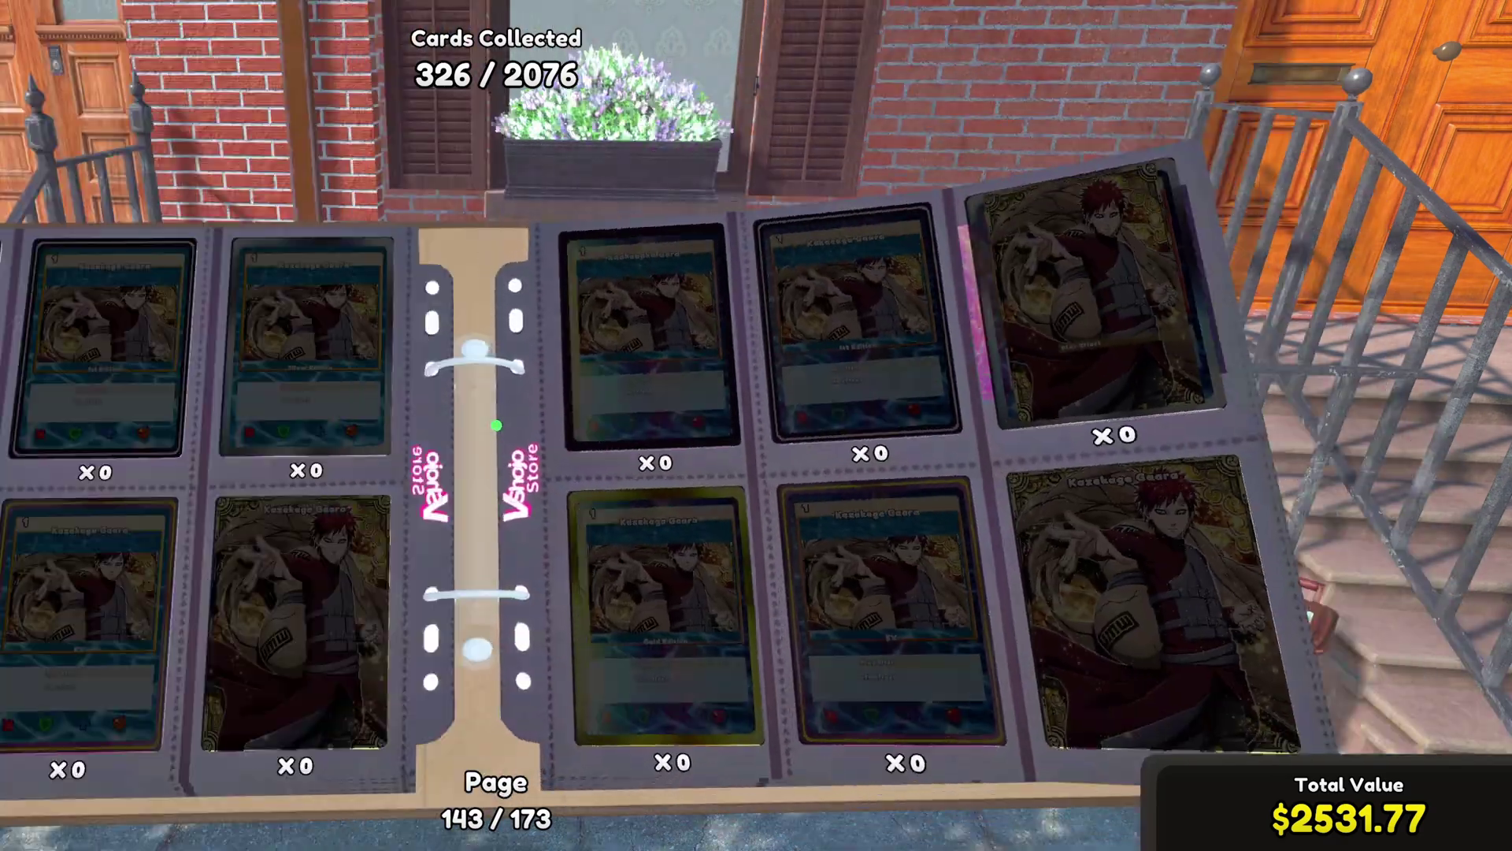
key(q)
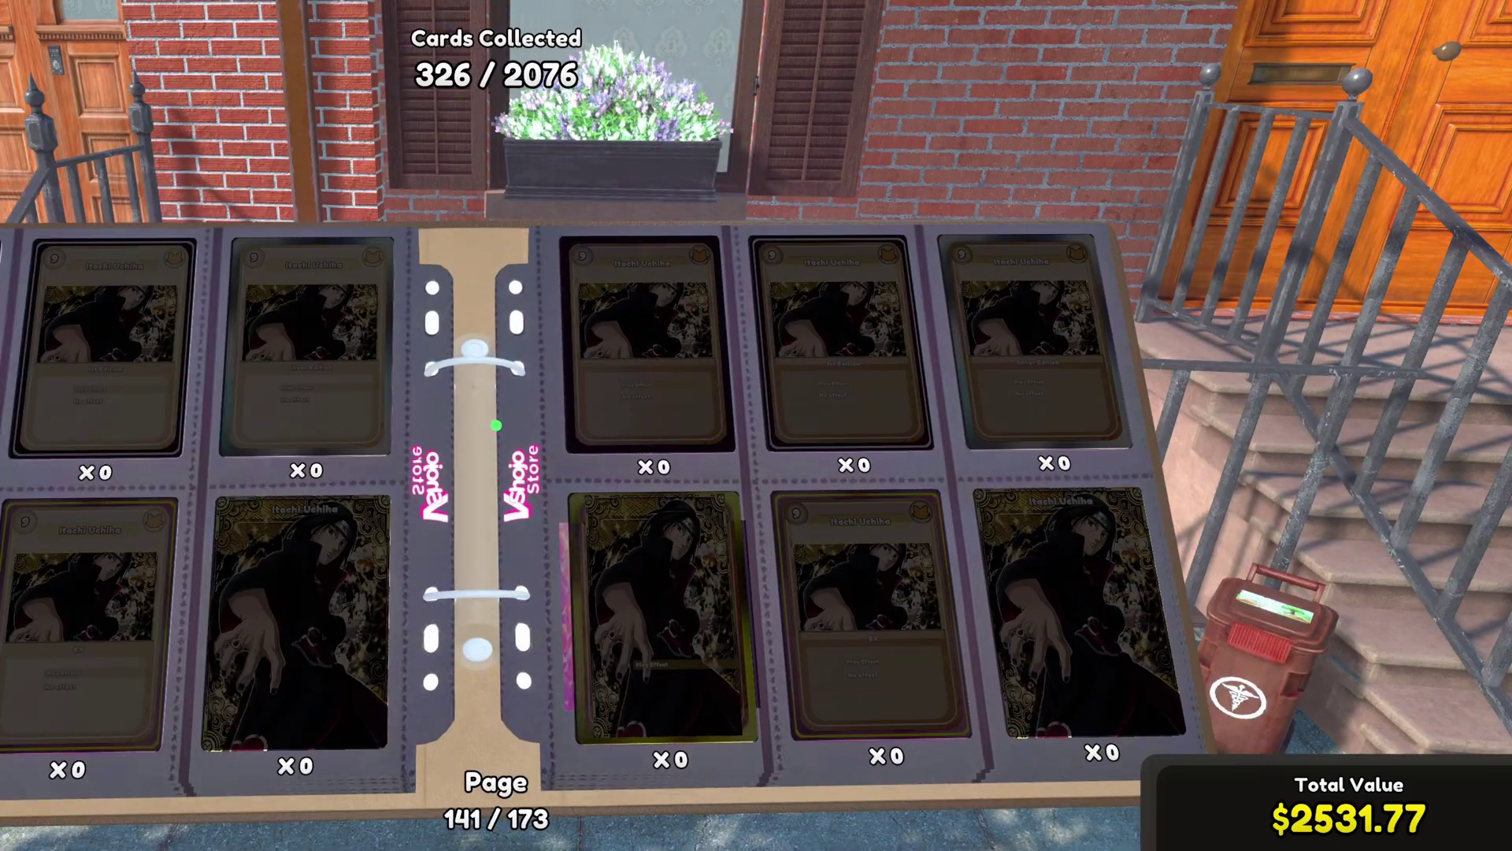
key(q)
key(q)
key(q)
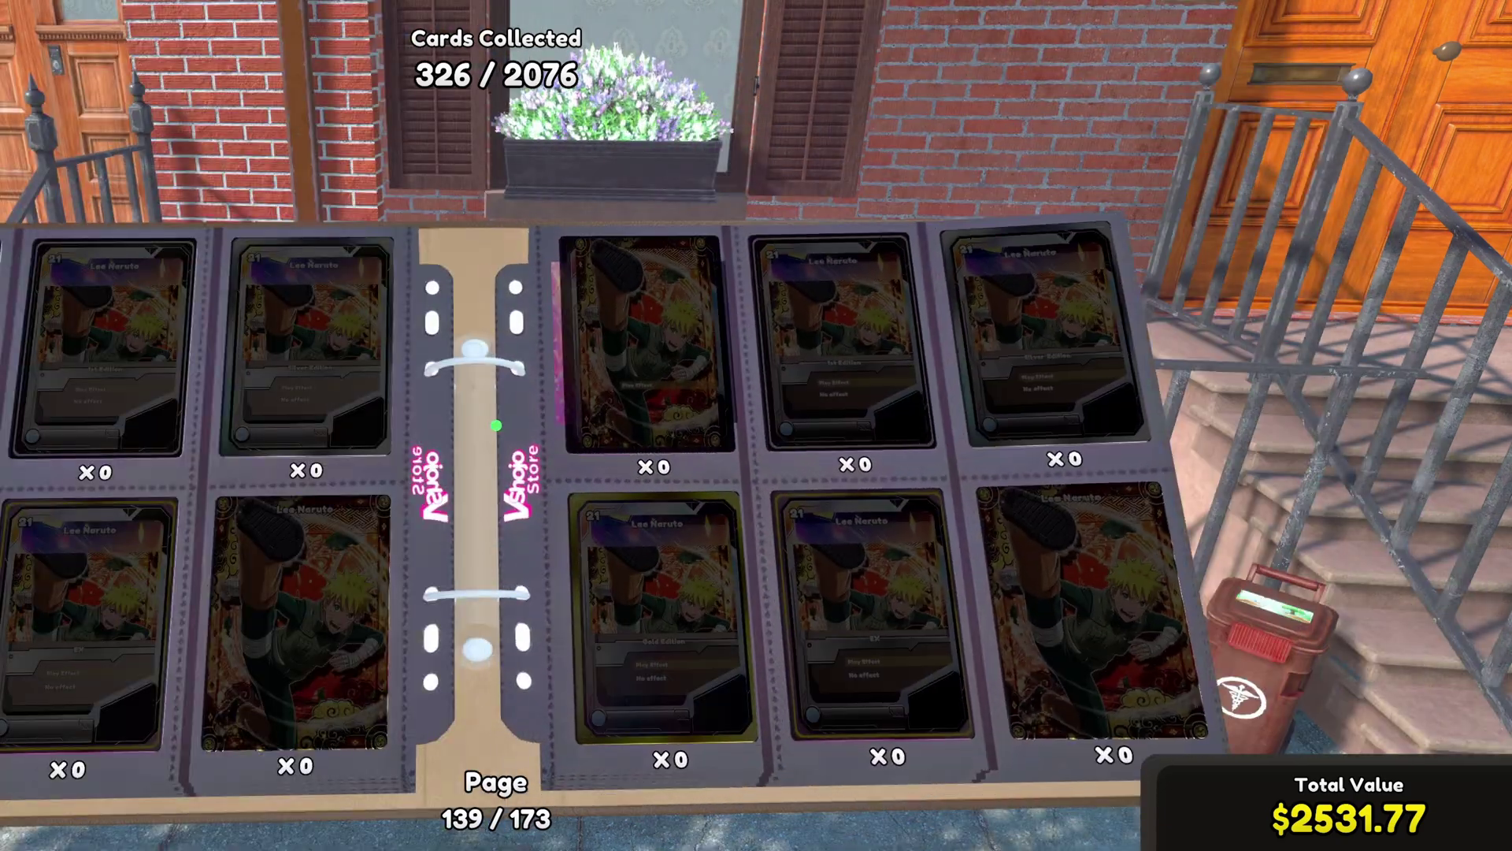
key(q)
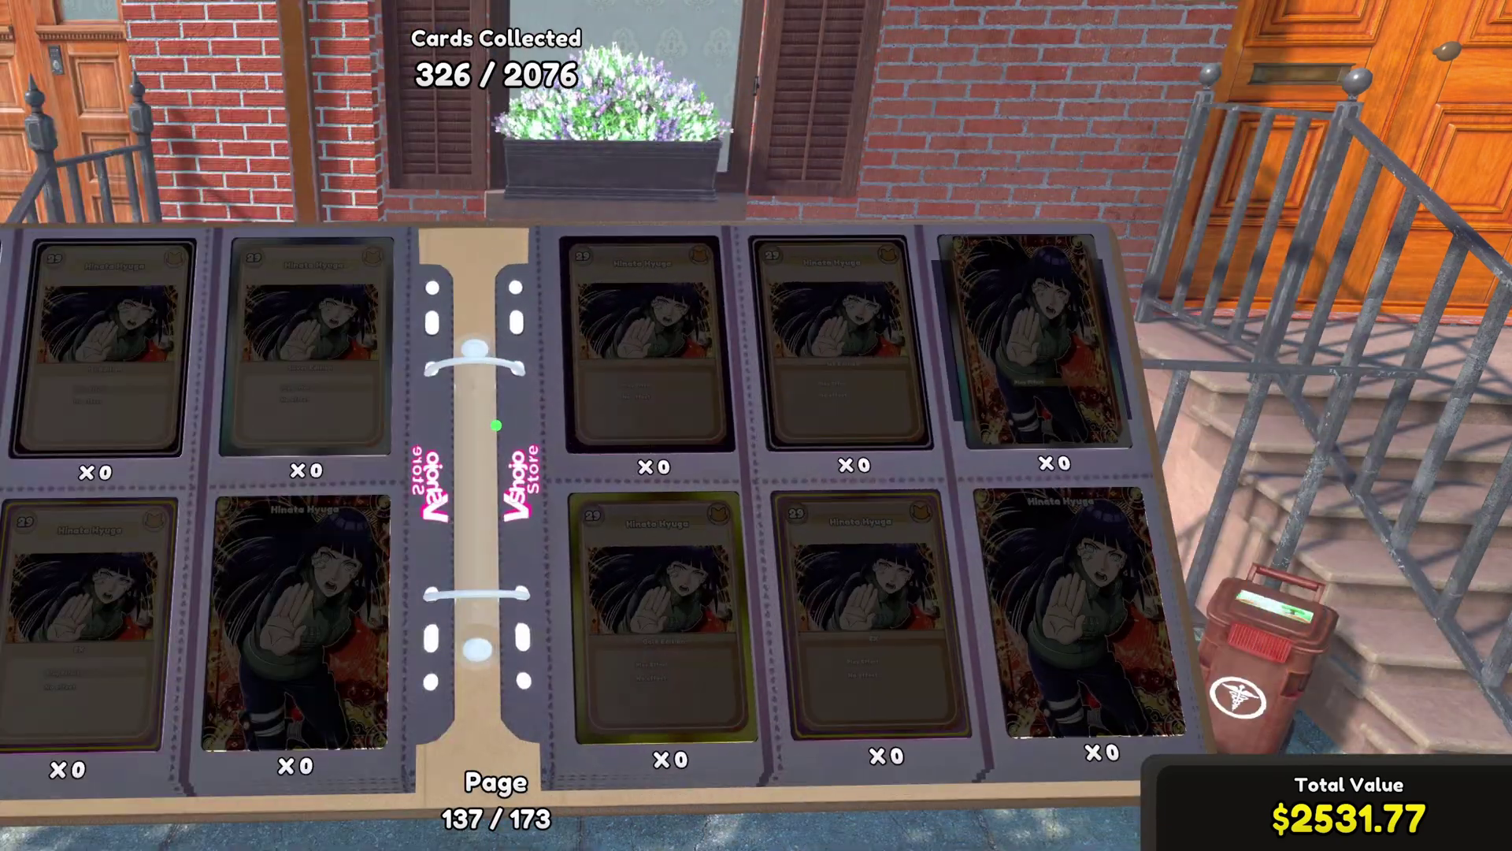
key(q)
key(q)
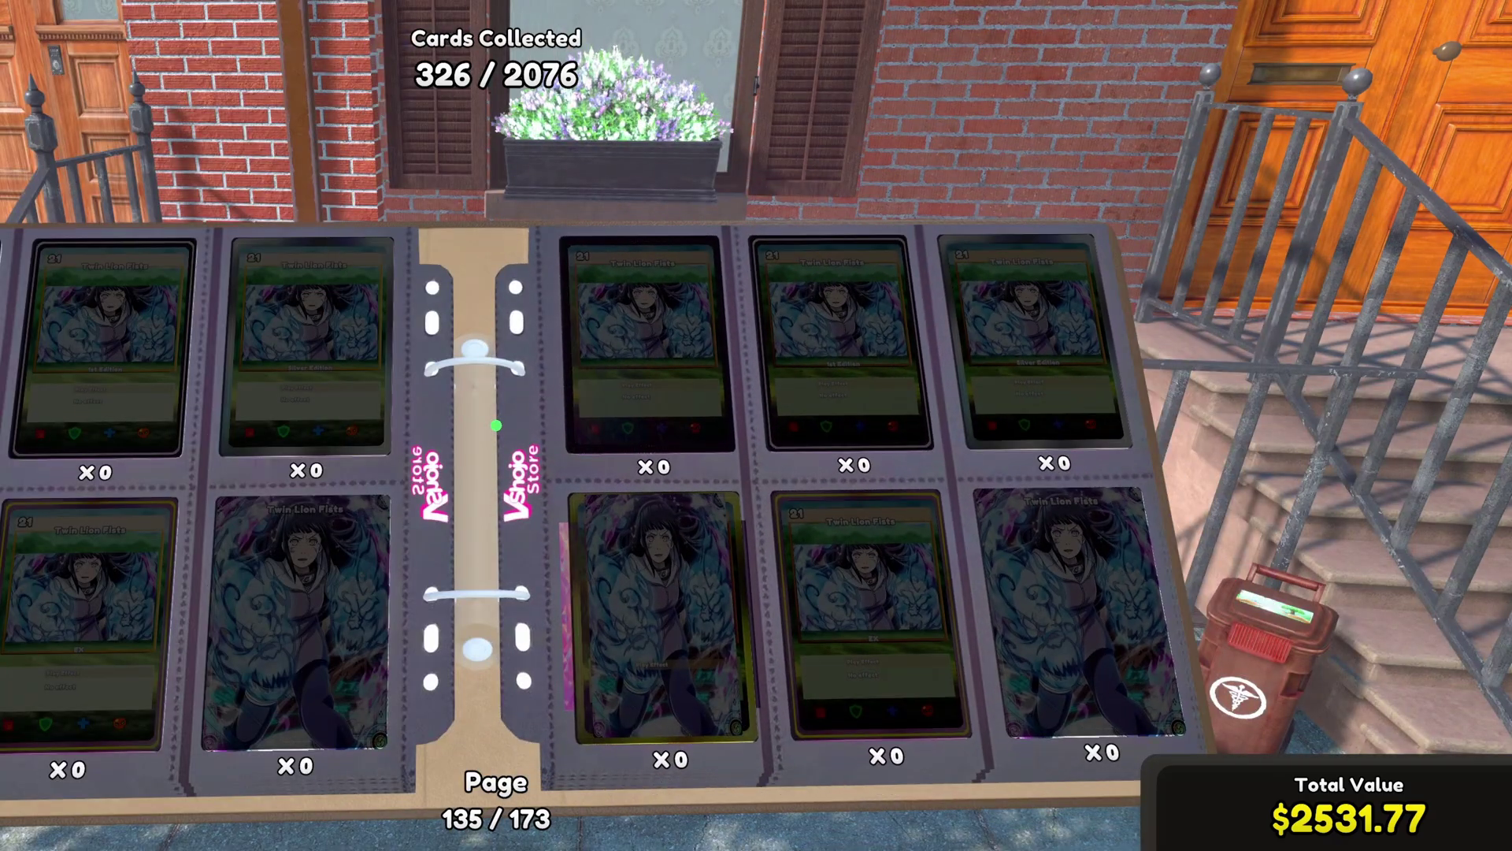
key(q)
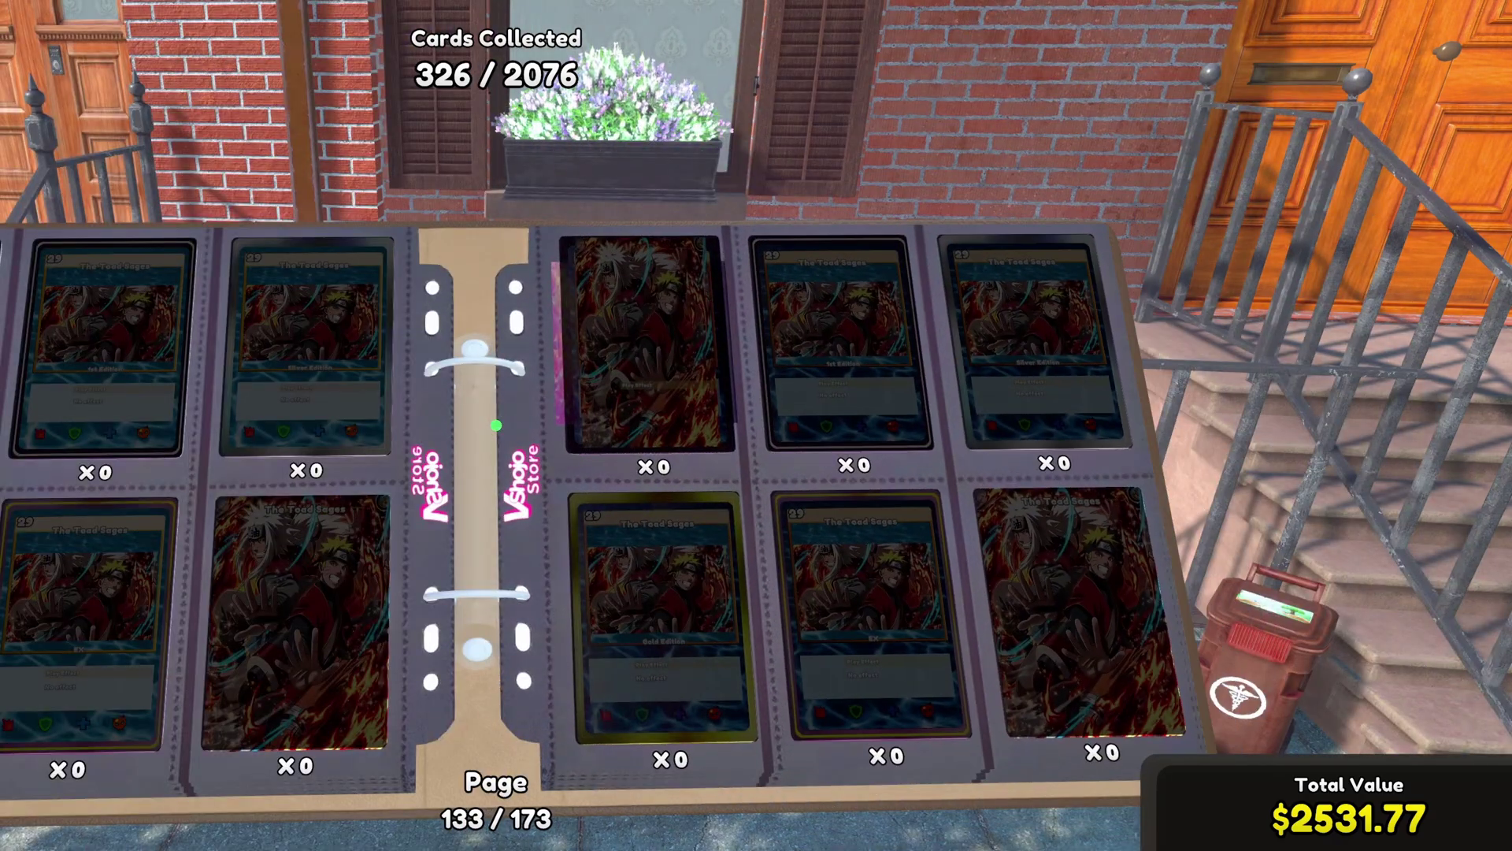
key(q)
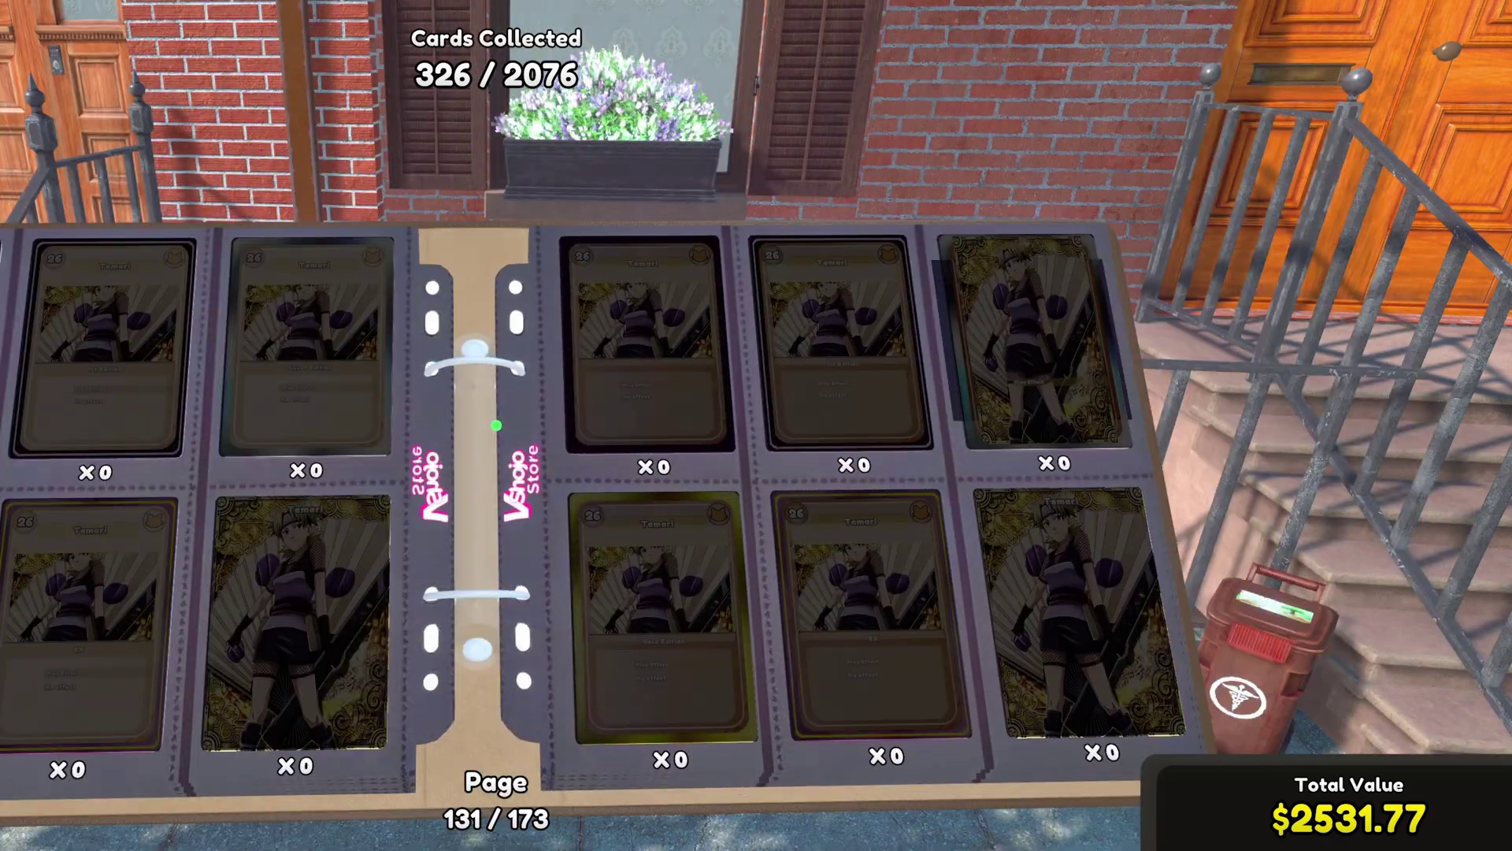
key(q)
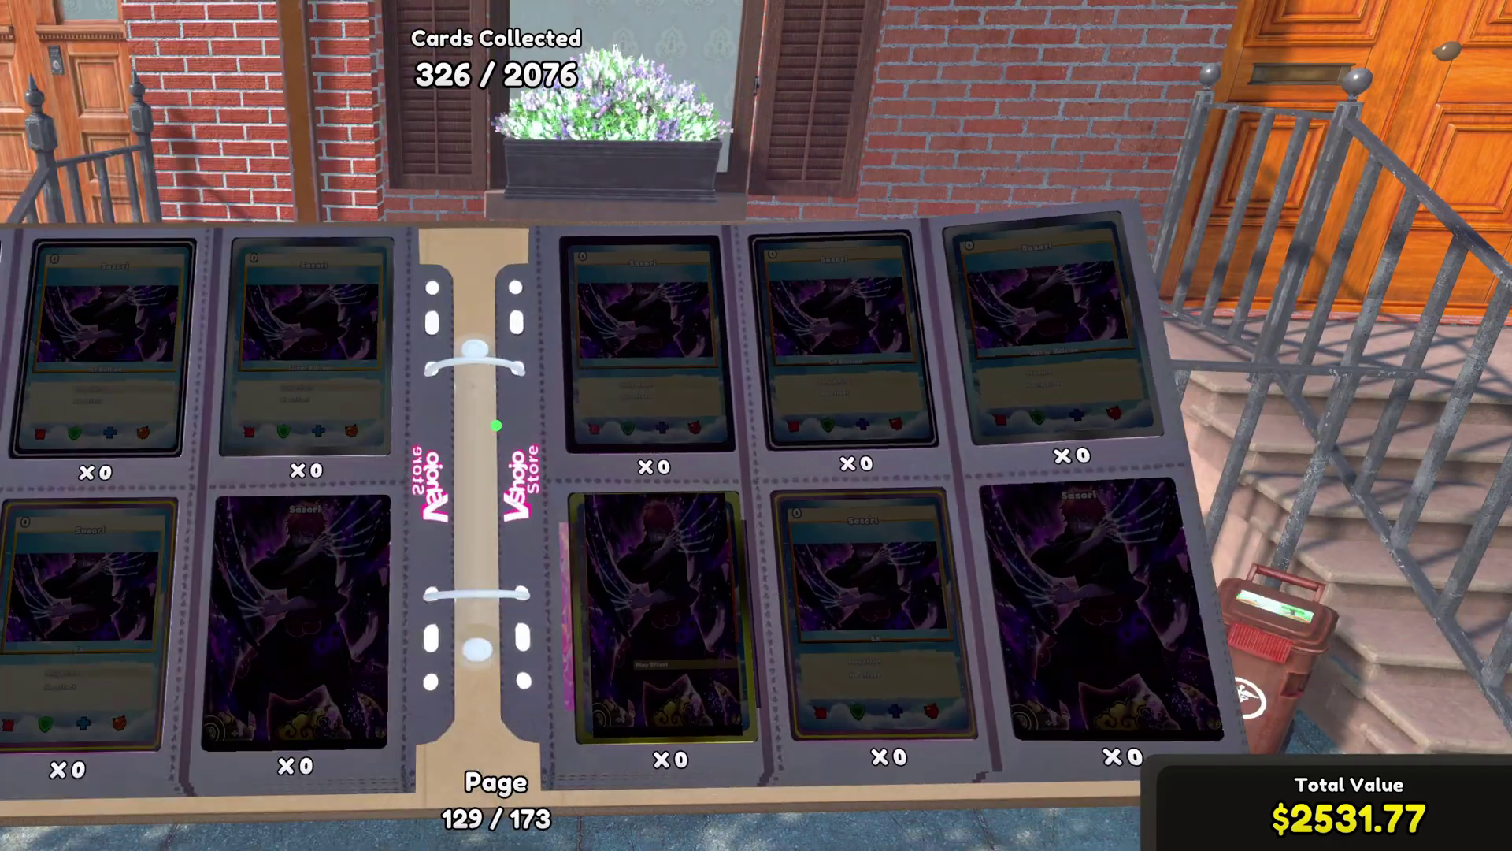